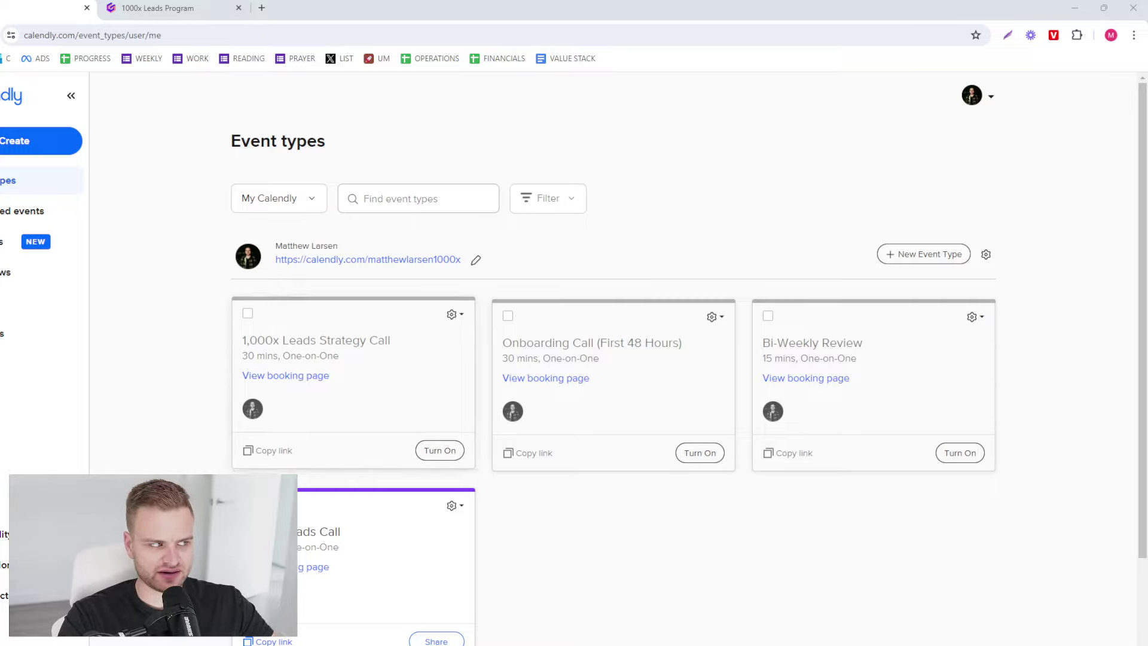
- Create a 30-minute one-on-one event type named '1000x Leads Call' that meets by web conferencing
{"action": "left_click", "coordinate": [50, 143]}
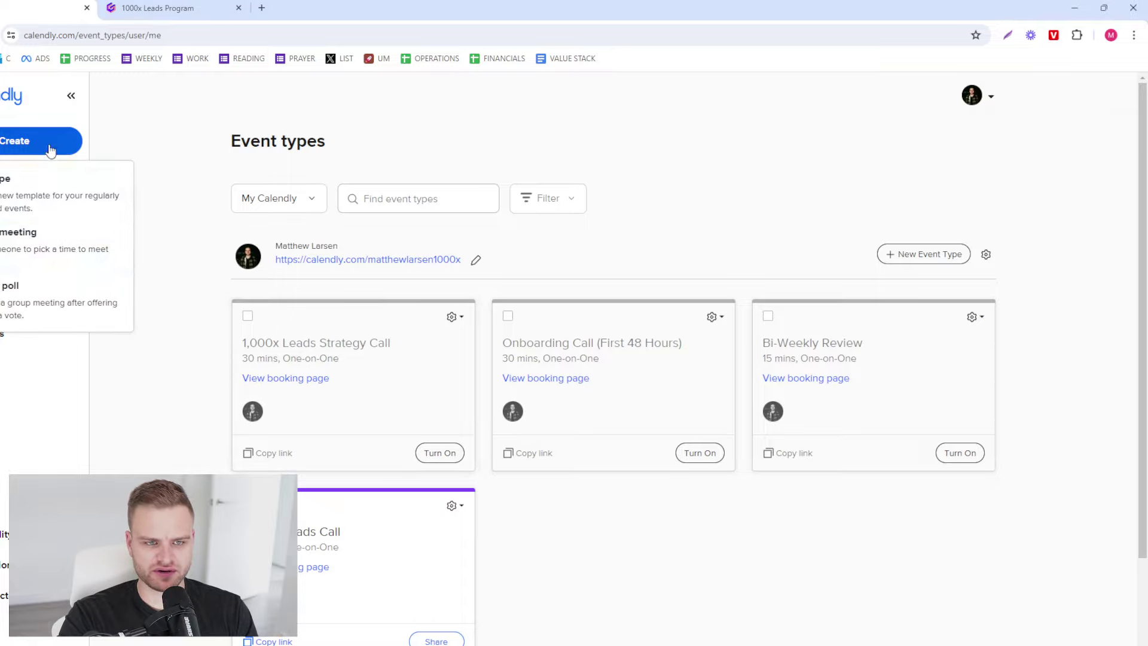
{"action": "left_click", "coordinate": [61, 214]}
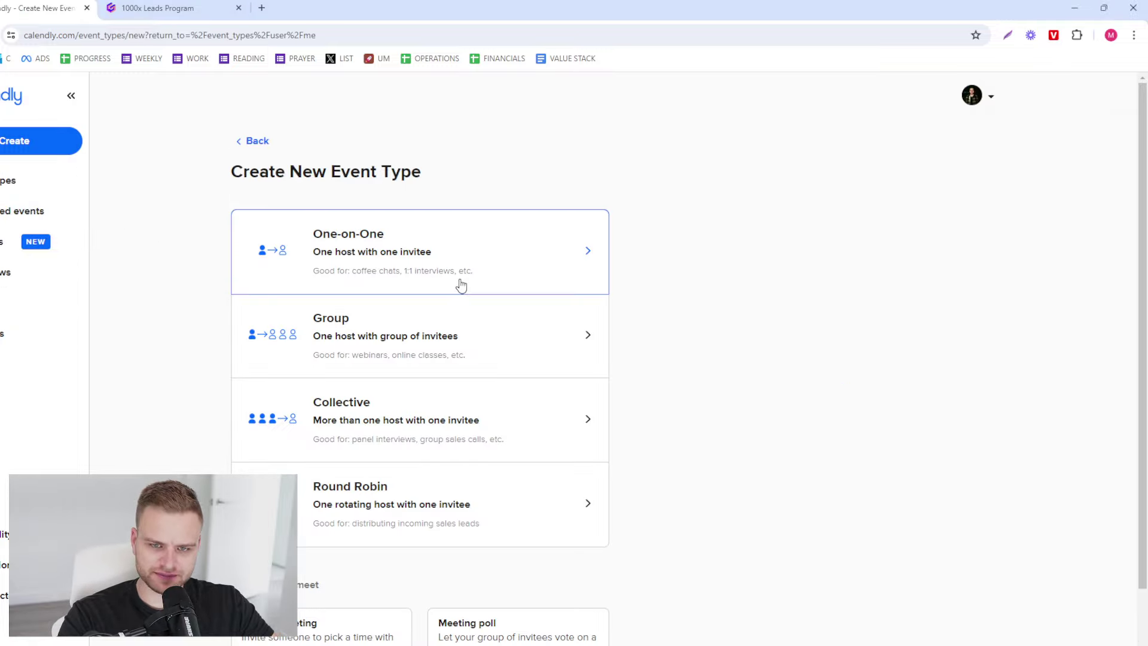
{"action": "left_click", "coordinate": [526, 251]}
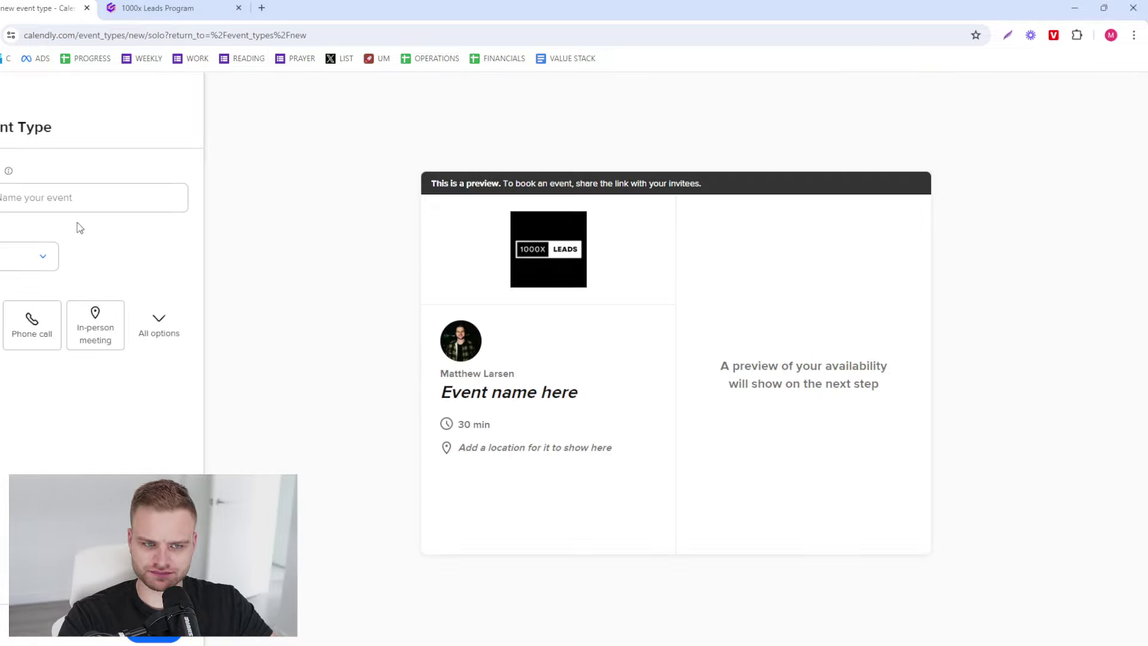
{"action": "left_click", "coordinate": [95, 198]}
{"action": "type", "text": "1000x Leads Call"}
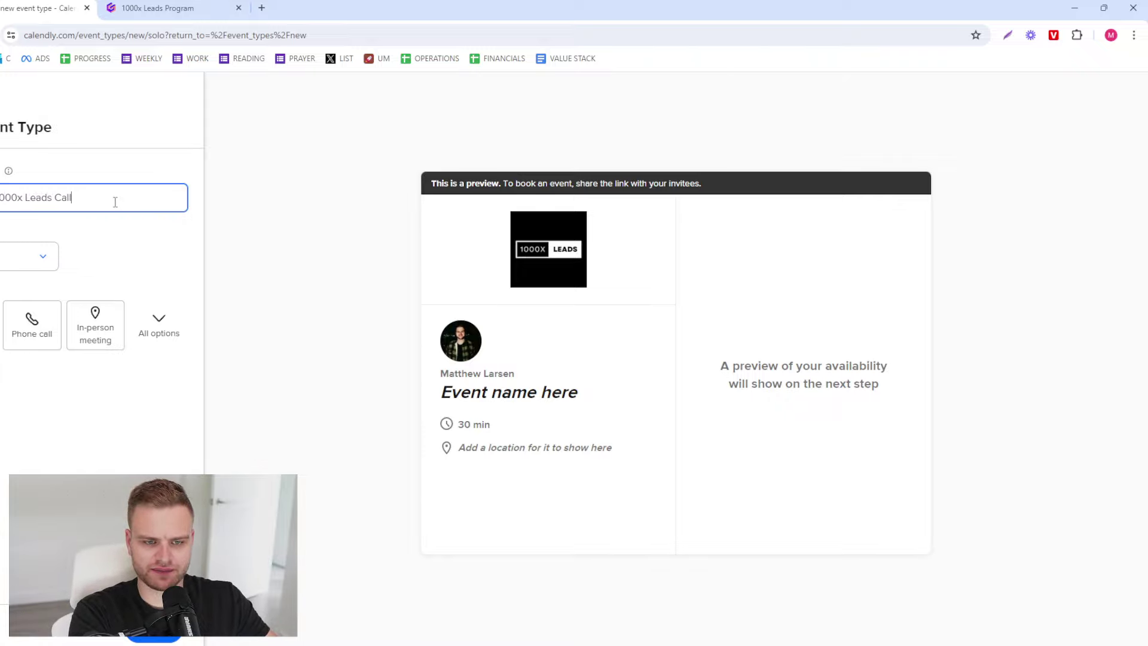
{"action": "left_click", "coordinate": [0, 323]}
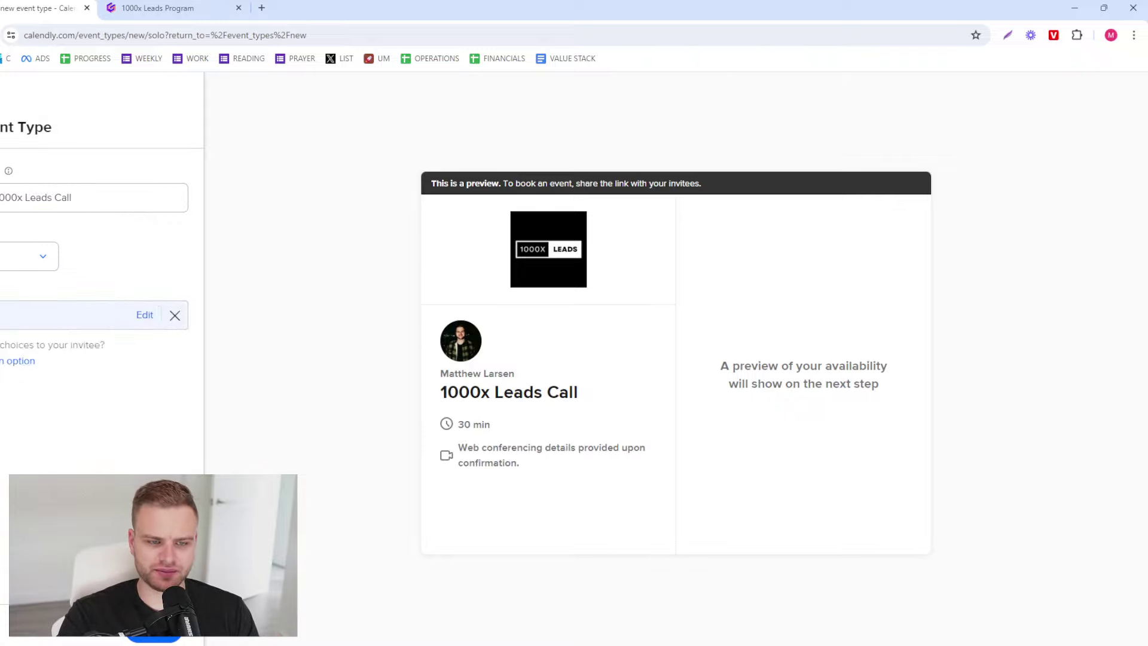
{"action": "left_click", "coordinate": [49, 257]}
{"action": "left_click", "coordinate": [48, 257]}
{"action": "left_click", "coordinate": [154, 636]}
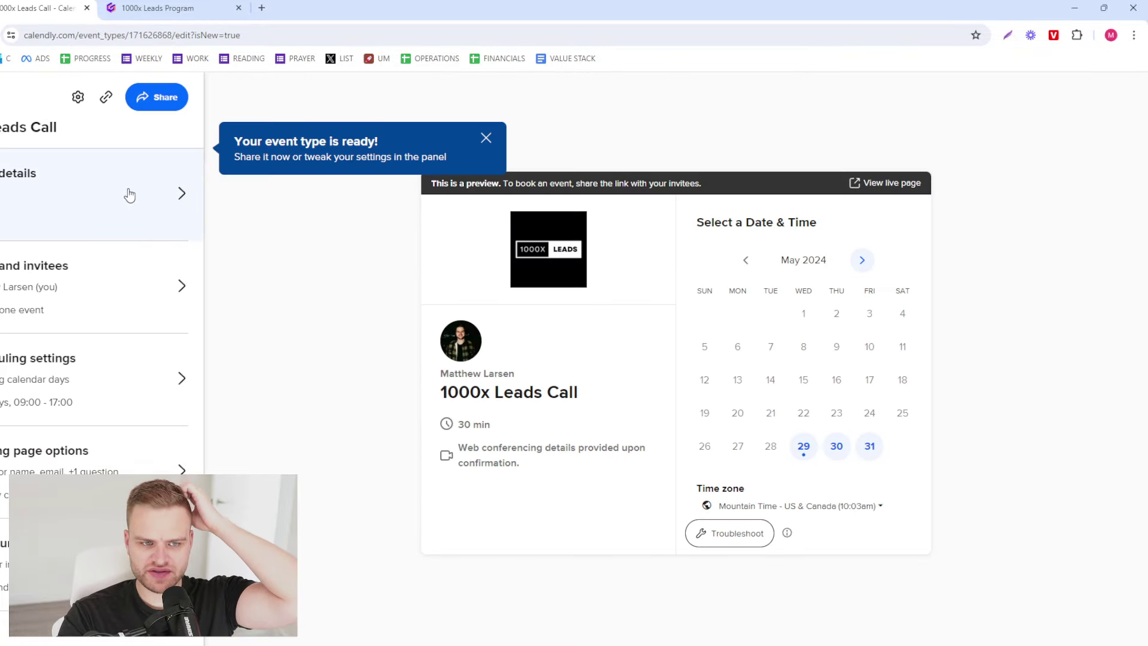
- Dismiss the event-ready banner and look through the event's details, scheduling and booking page sections
{"action": "left_click", "coordinate": [486, 139]}
{"action": "left_click", "coordinate": [130, 257]}
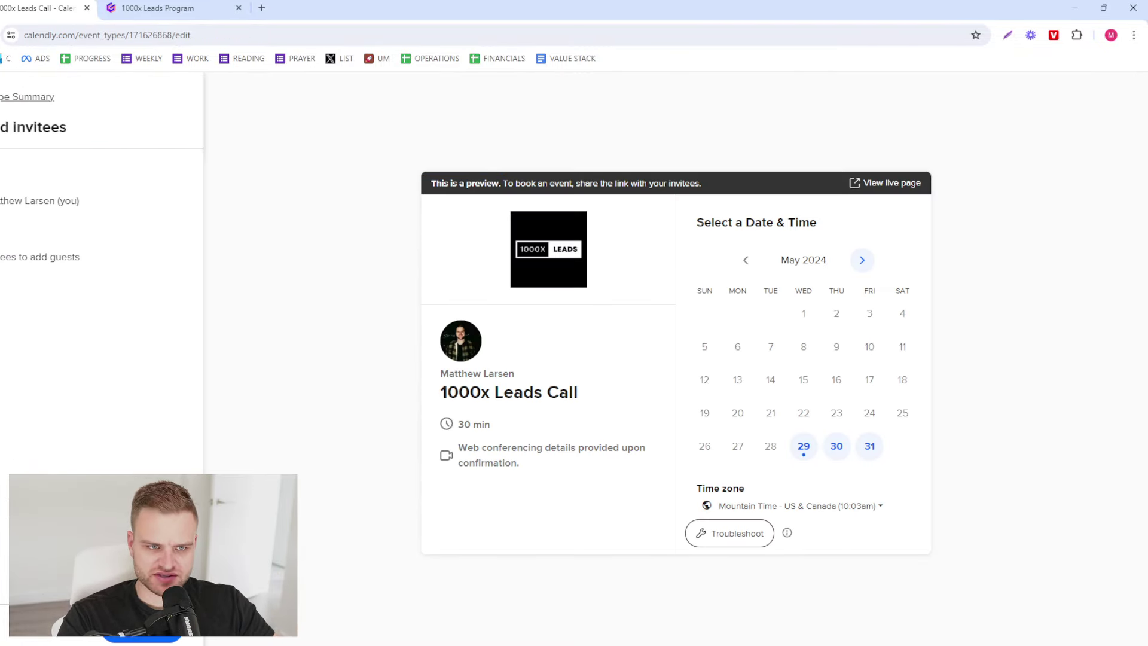
{"action": "key", "text": "Escape"}
{"action": "left_click", "coordinate": [17, 182]}
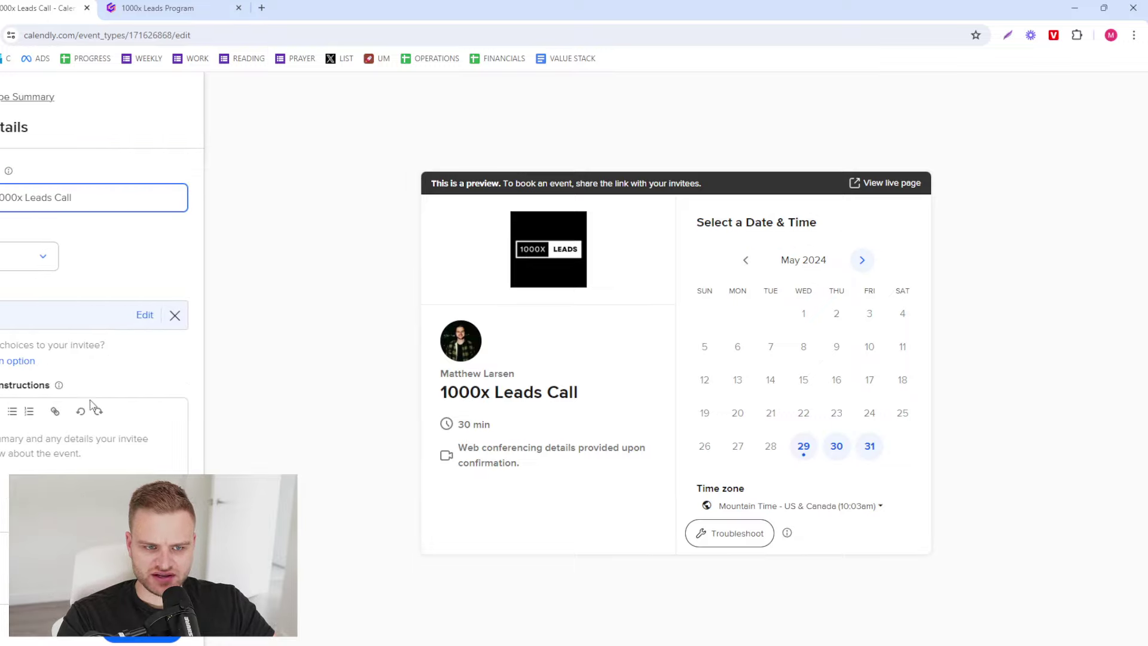
{"action": "left_click", "coordinate": [40, 465]}
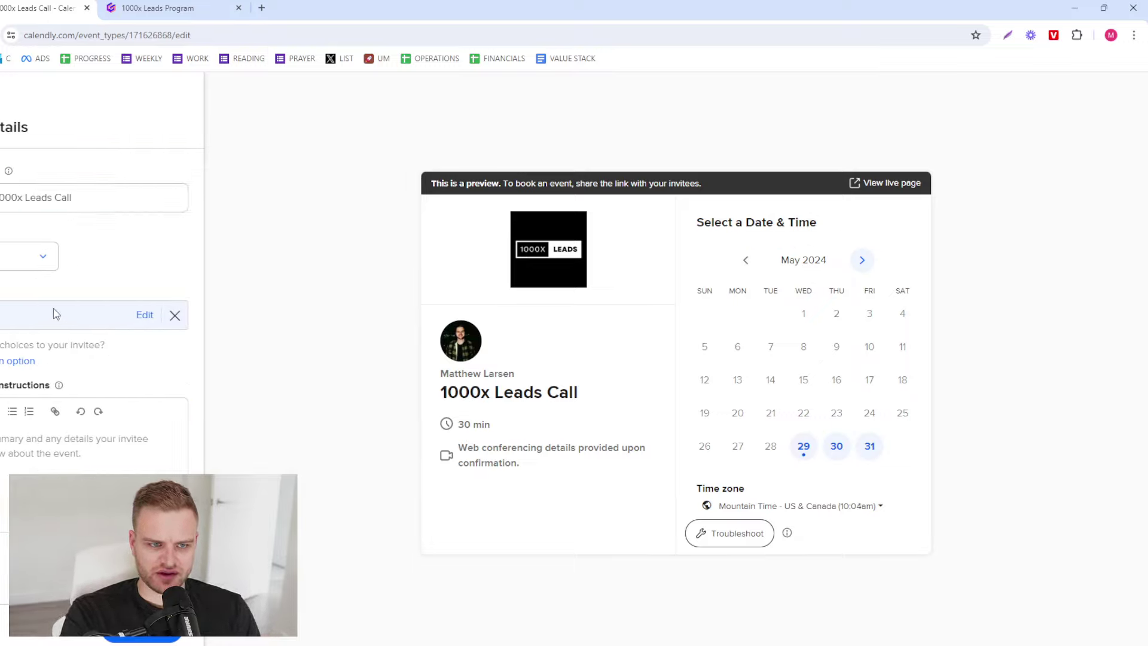
{"action": "left_click", "coordinate": [142, 638]}
{"action": "left_click", "coordinate": [128, 378]}
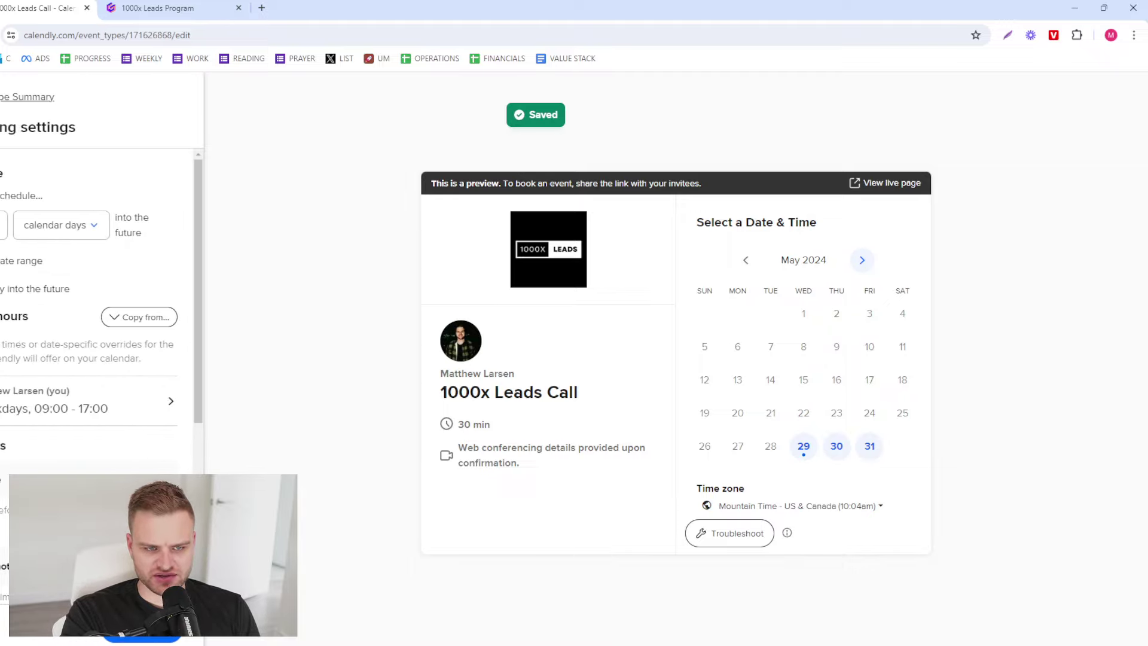
{"action": "left_click", "coordinate": [27, 97]}
{"action": "left_click", "coordinate": [60, 448]}
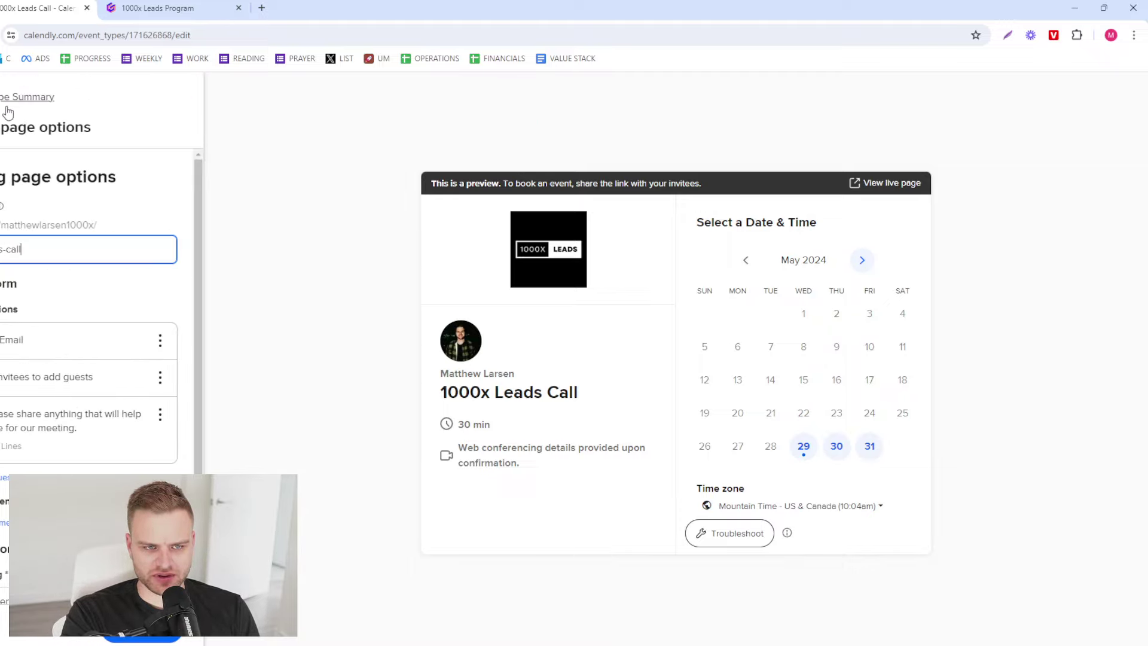
{"action": "left_click", "coordinate": [27, 97]}
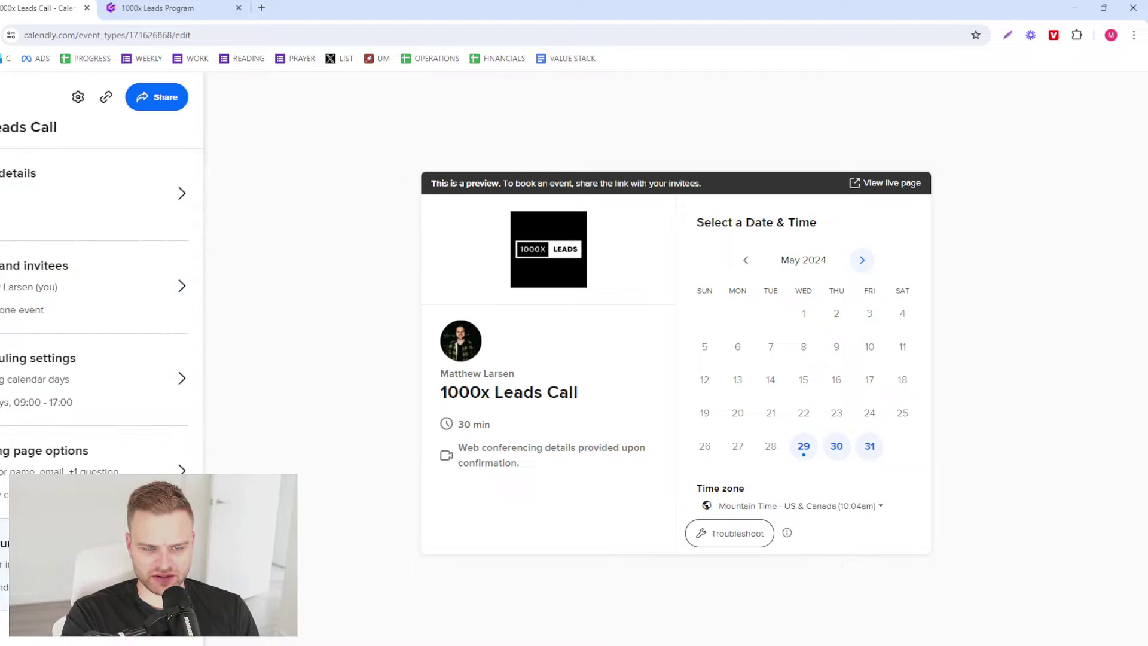
- Write the 120-day DWY lead gen program description with a numbered list of four problems
{"action": "left_click", "coordinate": [87, 216]}
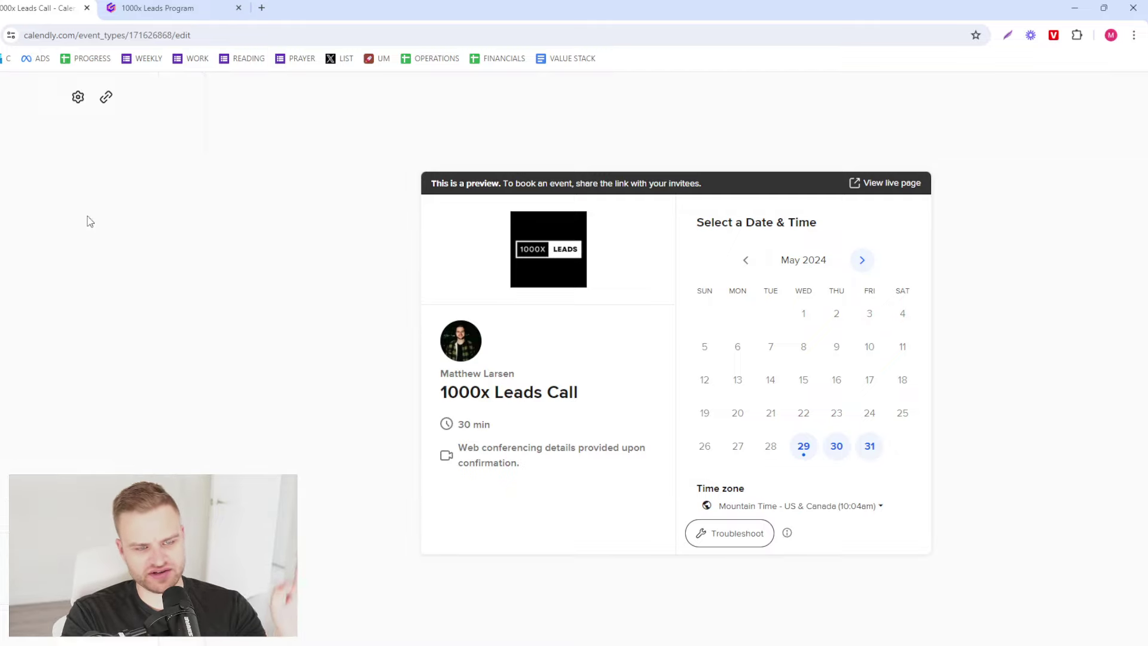
{"action": "left_click", "coordinate": [99, 468]}
{"action": "key", "text": "Return"}
{"action": "type", "text": "1000x Leads is a 12"}
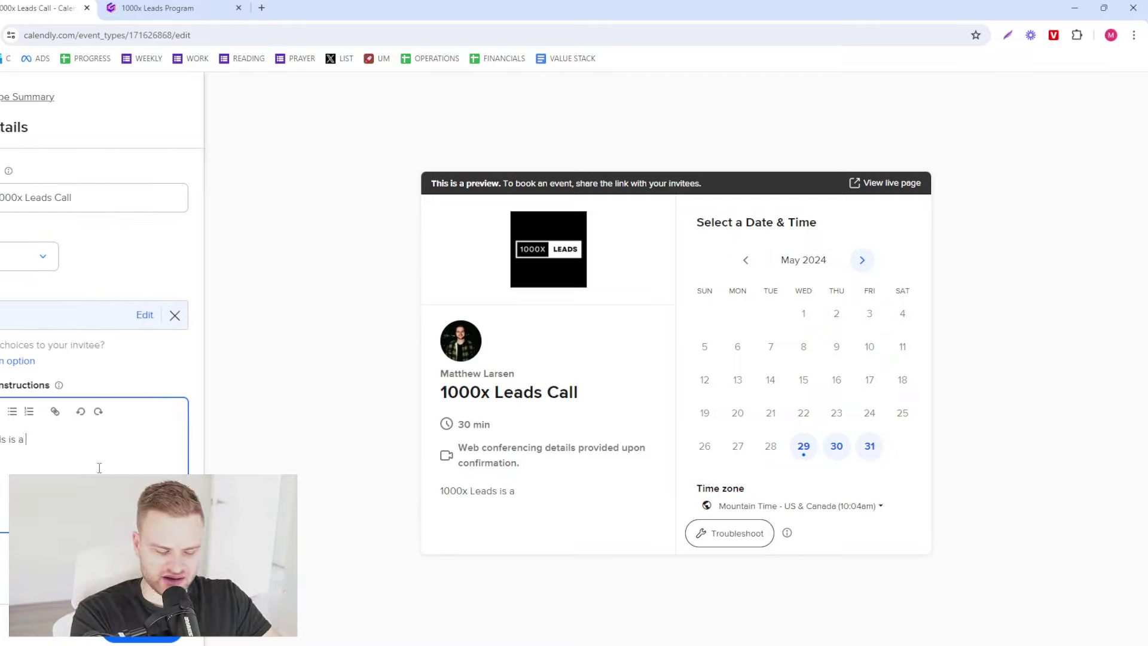
{"action": "type", "text": "0-day D"}
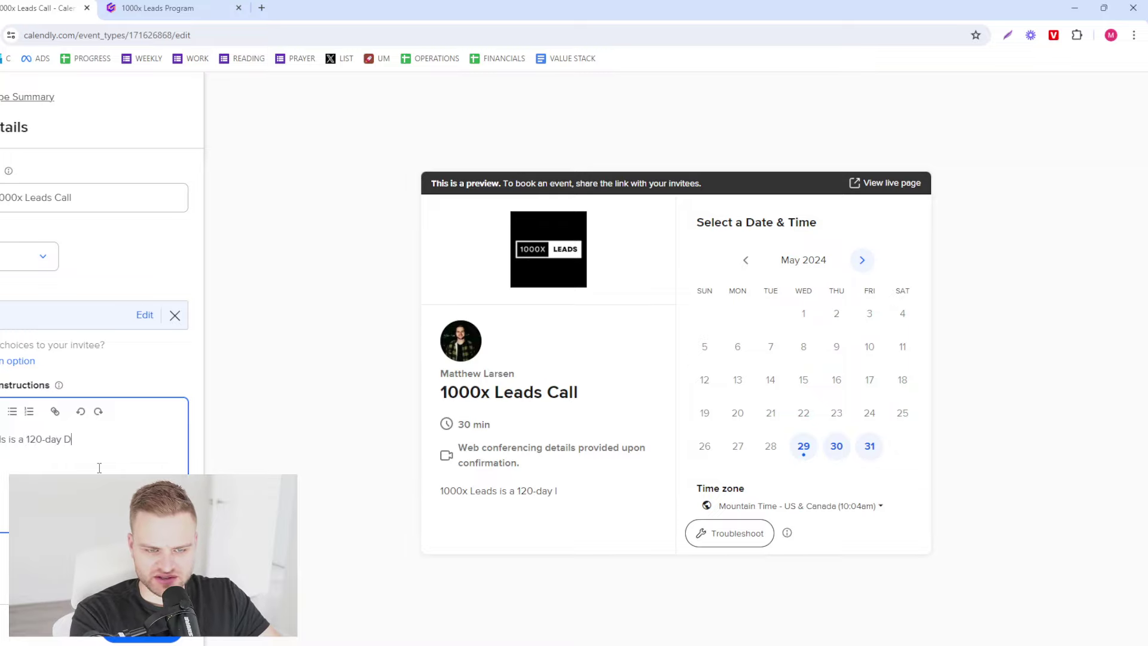
{"action": "type", "text": "WY lead gen pr"}
{"action": "type", "text": "ogram that helps you build a com"}
{"action": "type", "text": "plete marketing funnel."}
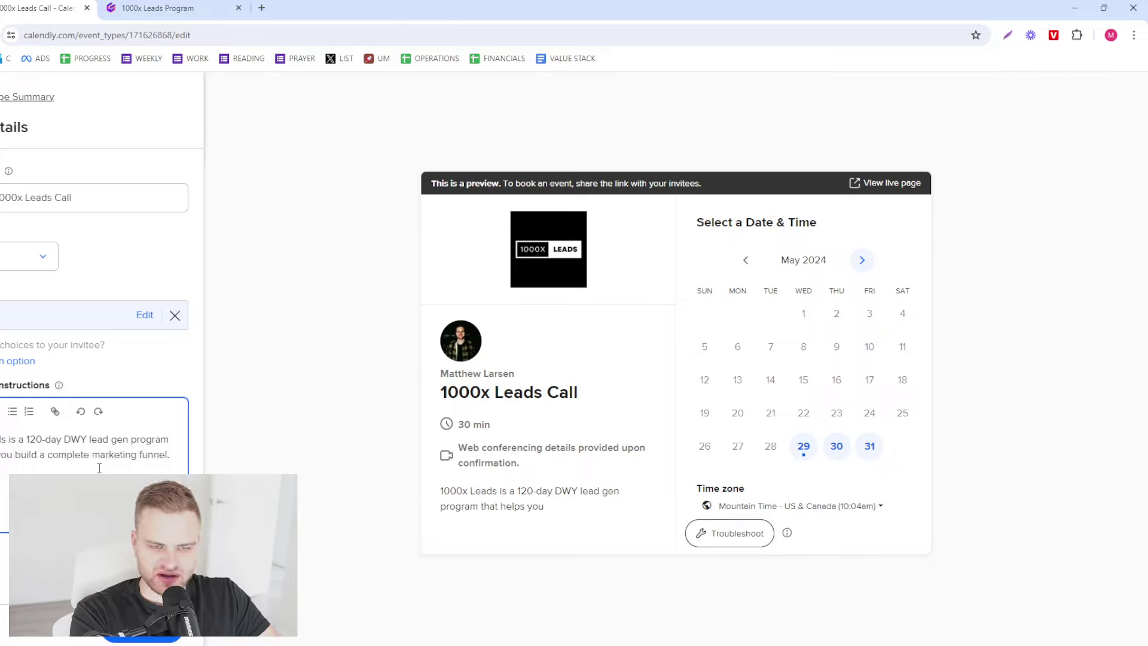
{"action": "key", "text": "Return"}
{"action": "type", "text": "It helps solve"}
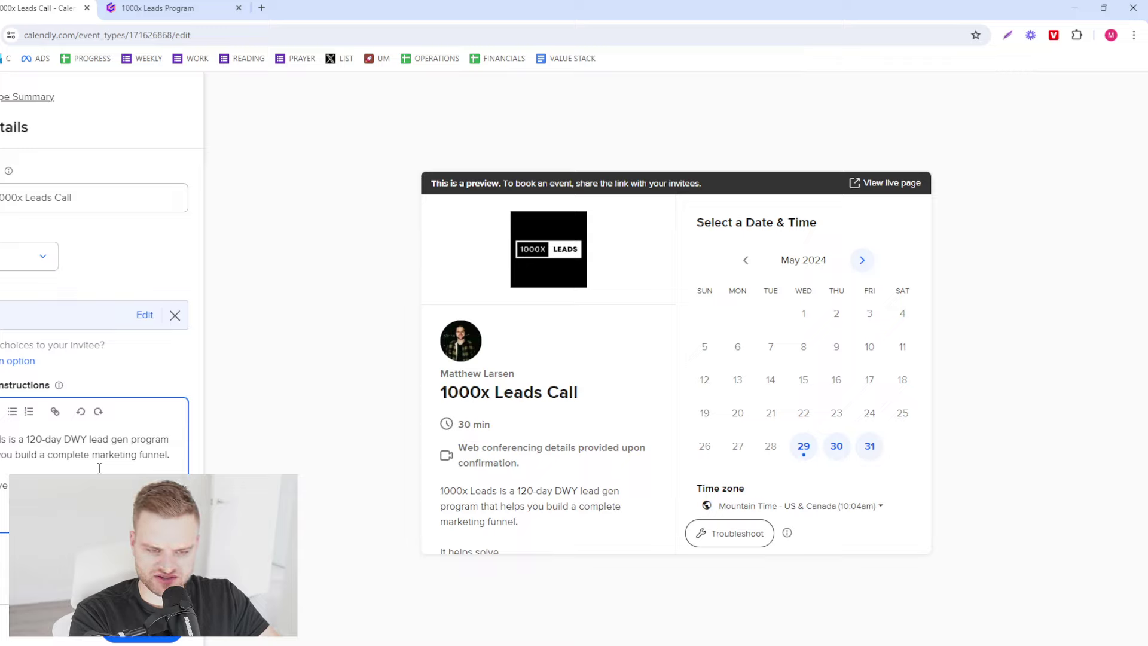
{"action": "type", "text": " the four main problems"}
{"action": "key", "text": "ctrl+shift+7"}
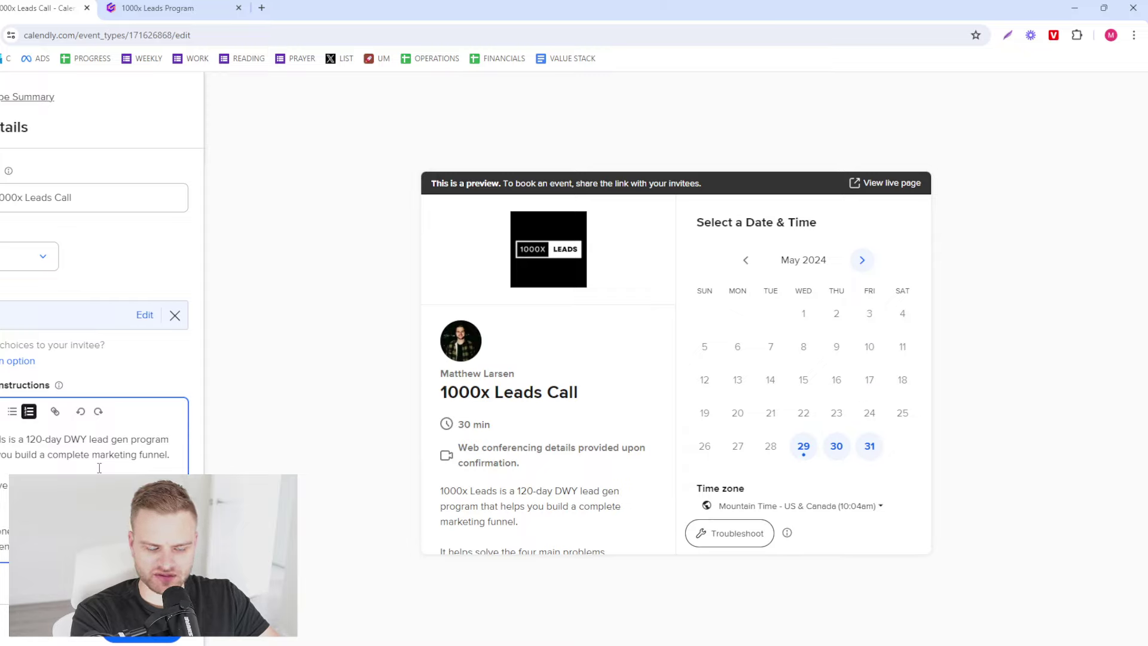
{"action": "type", "text": "clients"}
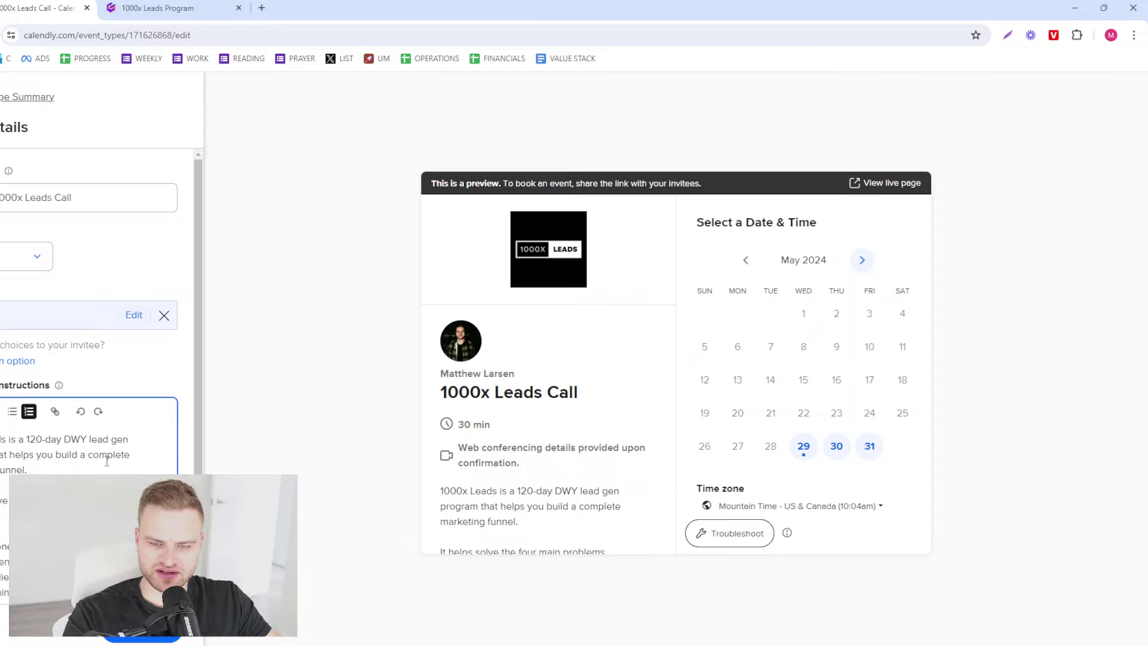
{"action": "scroll", "coordinate": [637, 479], "scroll_direction": "down", "scroll_amount": 2}
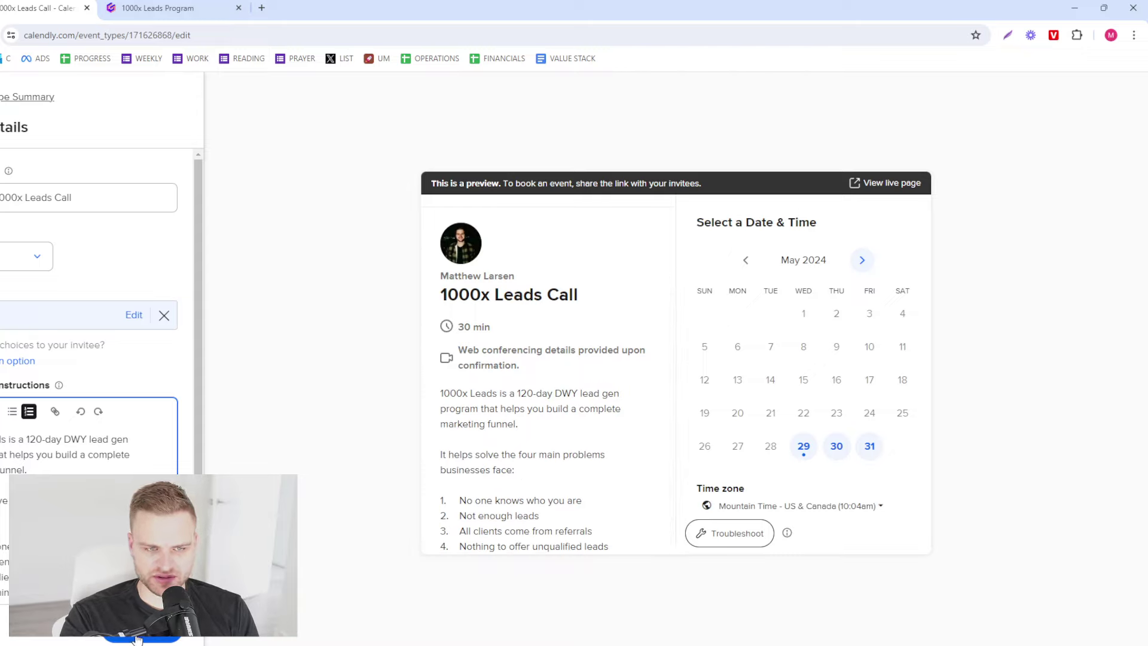
- Save the description, then set the booking date range to 4 weekdays ahead, checking June in the preview
{"action": "left_click", "coordinate": [157, 637]}
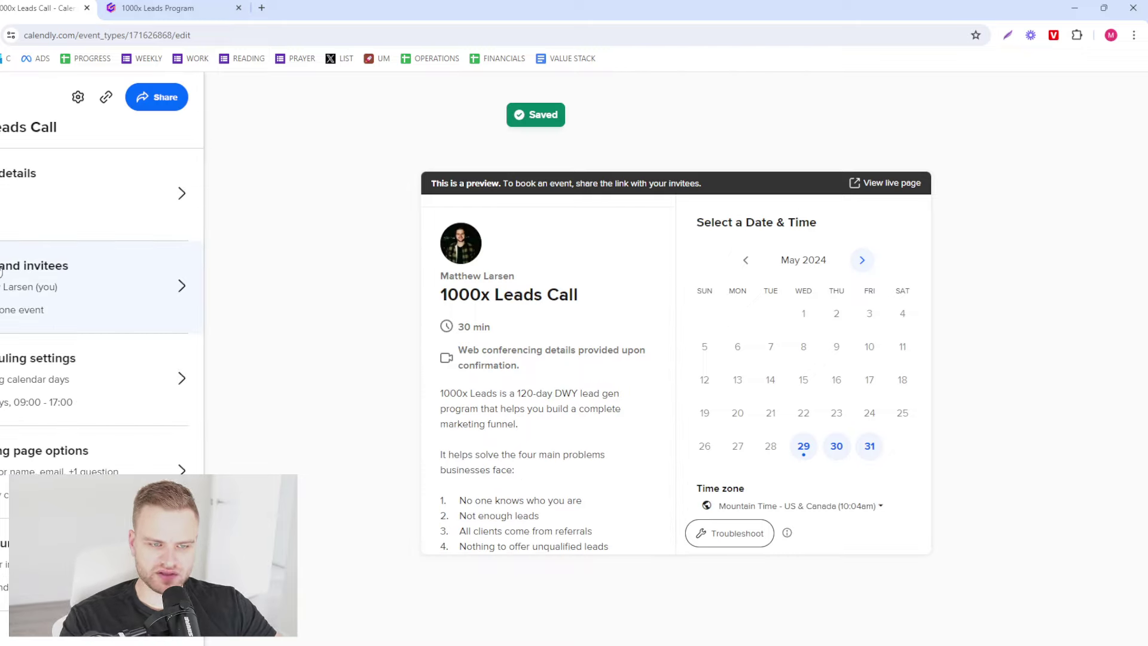
{"action": "left_click", "coordinate": [128, 361]}
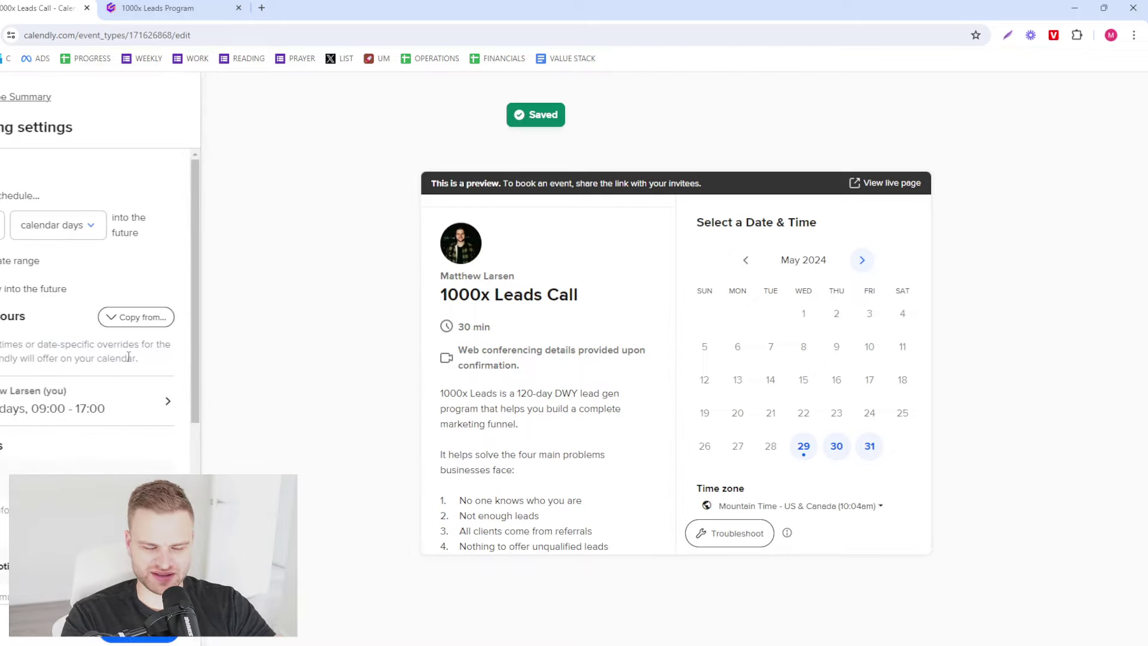
{"action": "left_click", "coordinate": [81, 231]}
{"action": "left_click", "coordinate": [3, 225]}
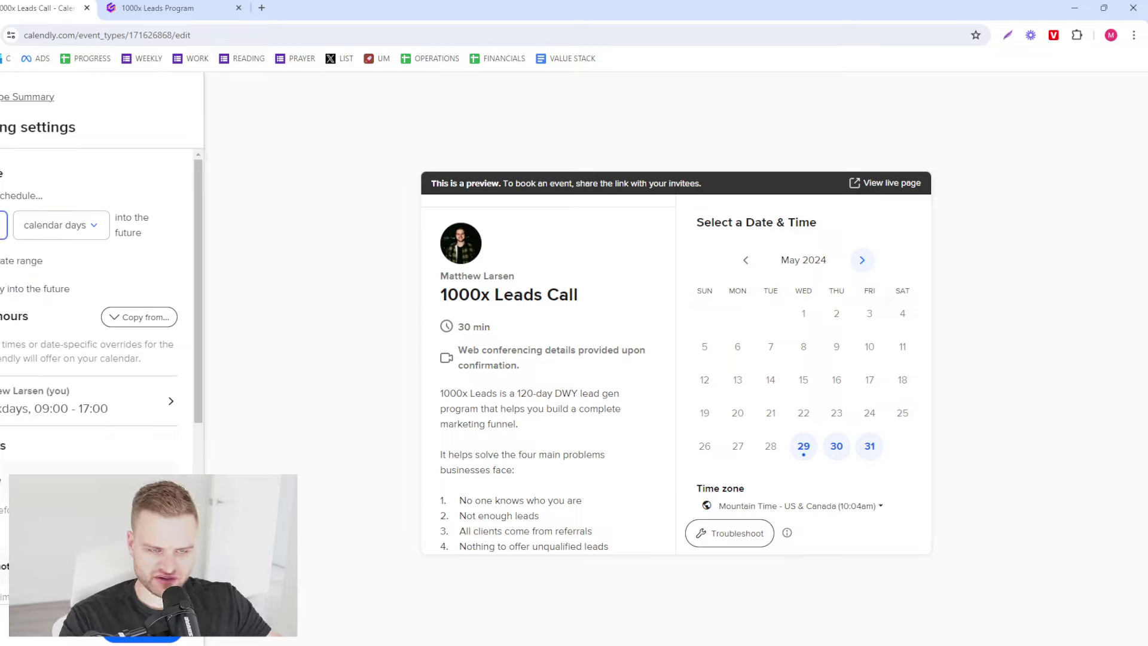
{"action": "left_click", "coordinate": [59, 225]}
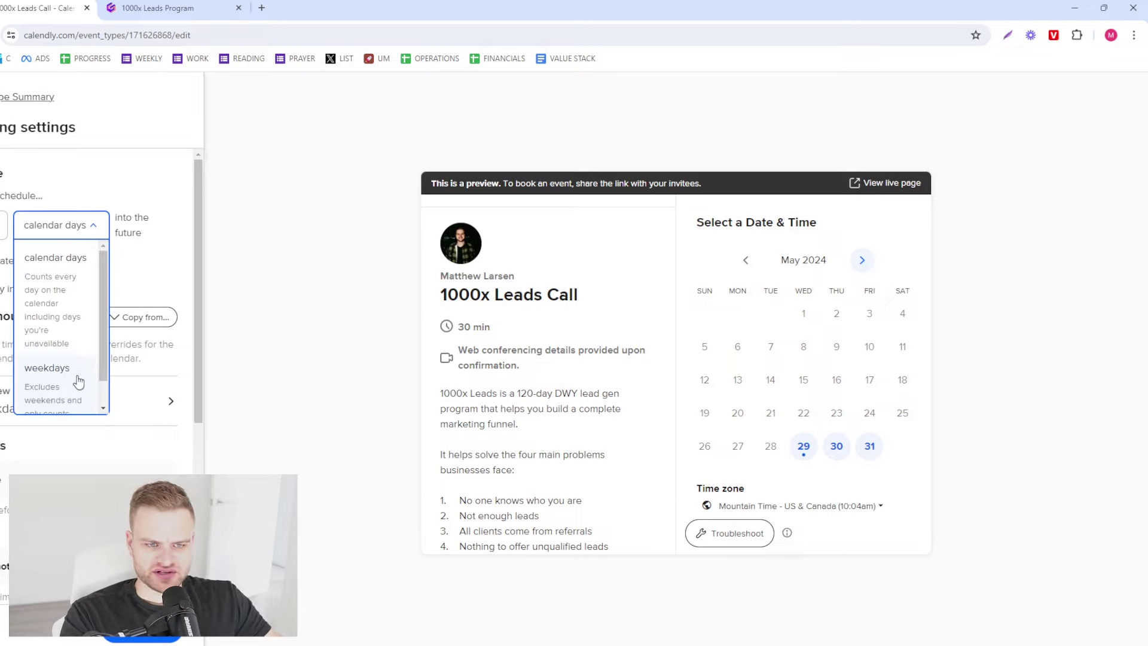
{"action": "left_click", "coordinate": [47, 367]}
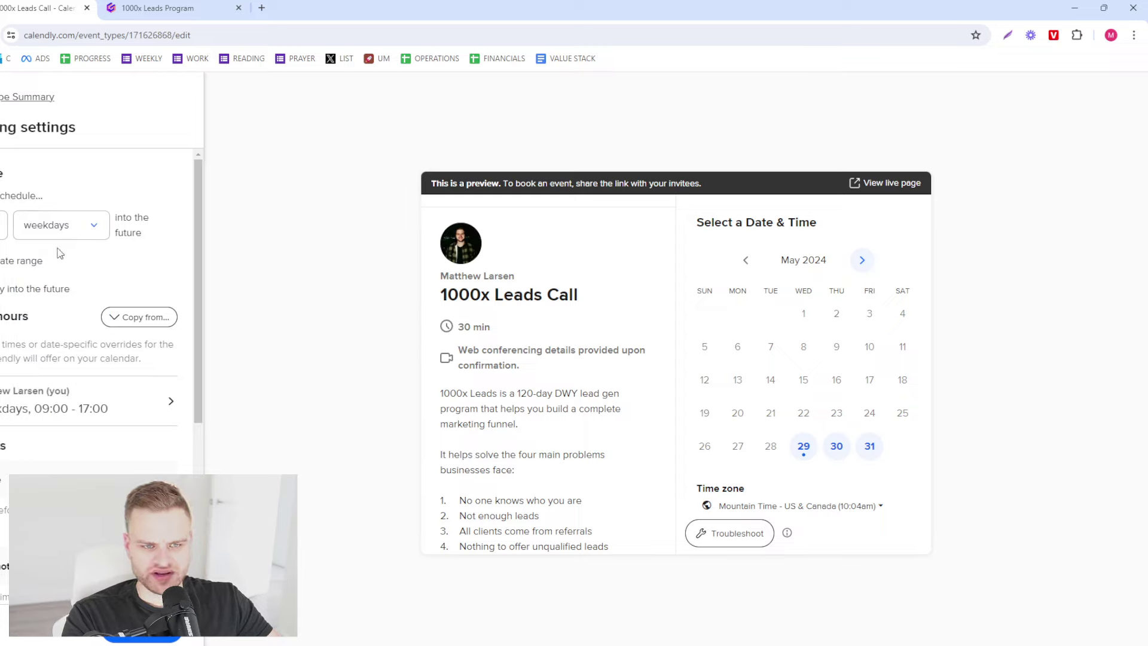
{"action": "key", "text": "shift+Tab"}
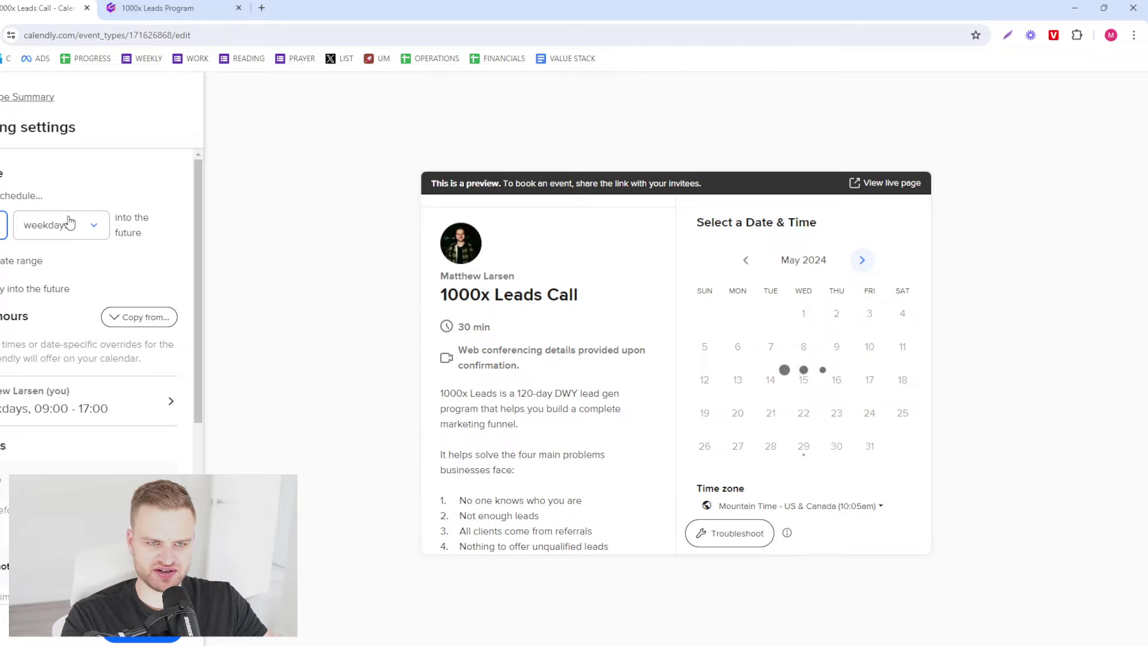
{"action": "left_click", "coordinate": [863, 260]}
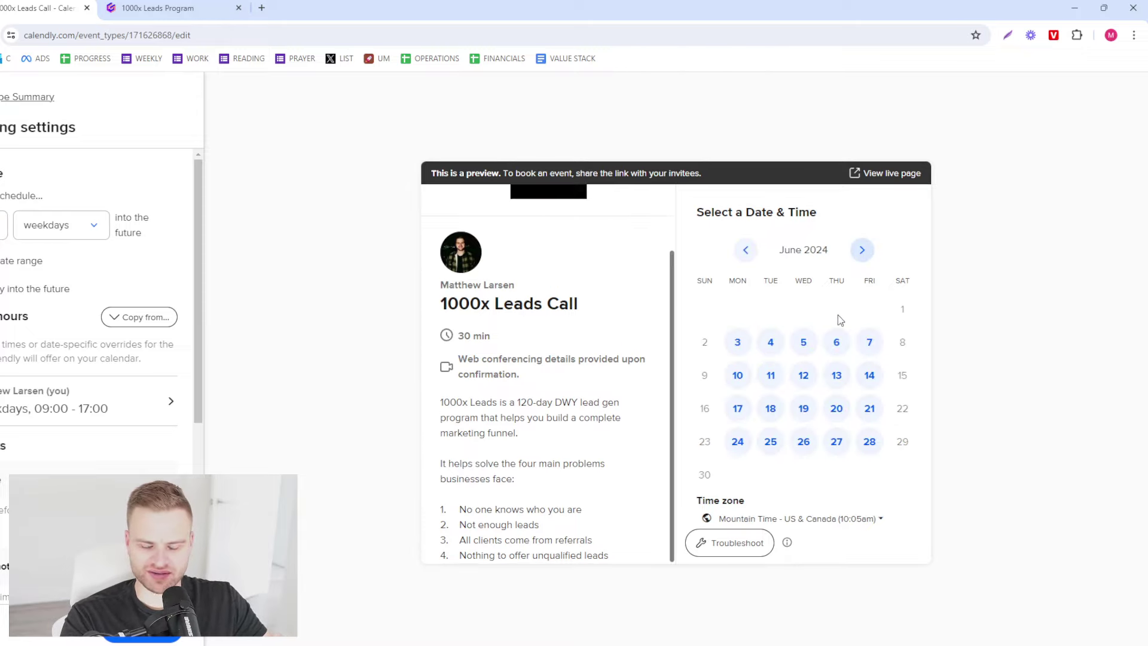
{"action": "left_click", "coordinate": [747, 252]}
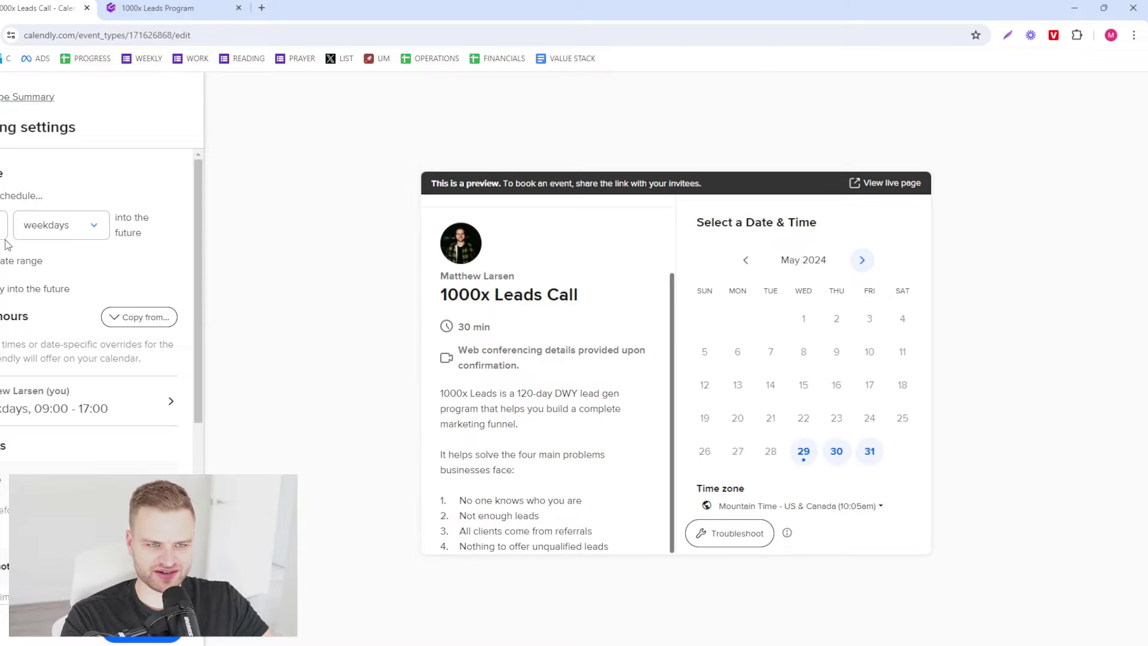
{"action": "left_click", "coordinate": [862, 263]}
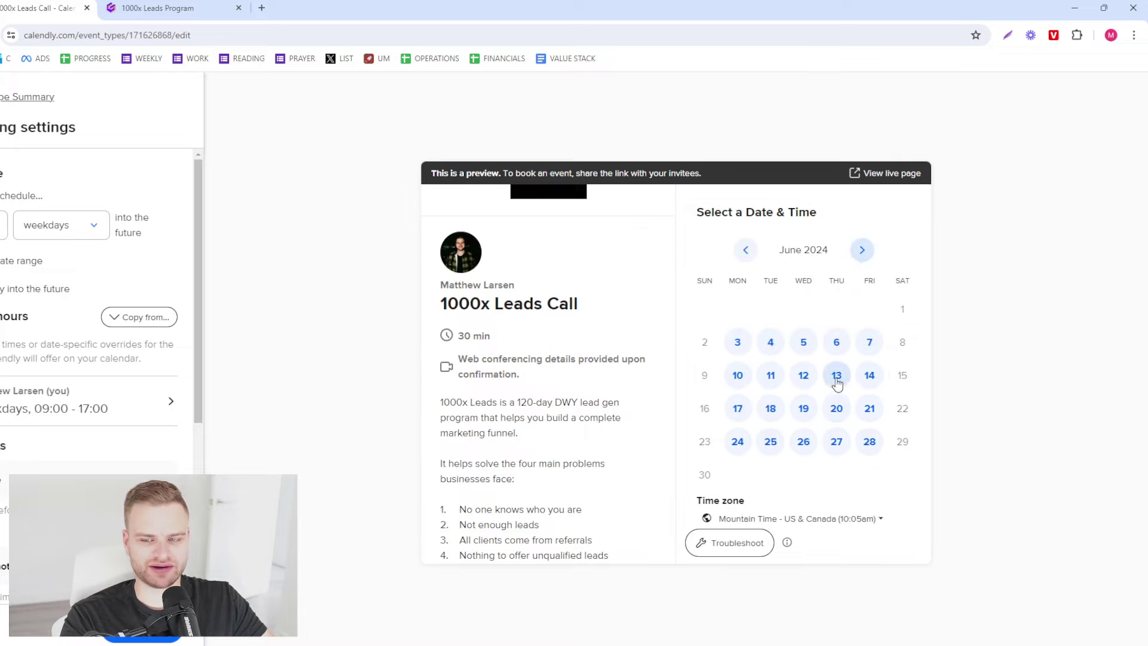
{"action": "left_click", "coordinate": [4, 221]}
{"action": "type", "text": "4"}
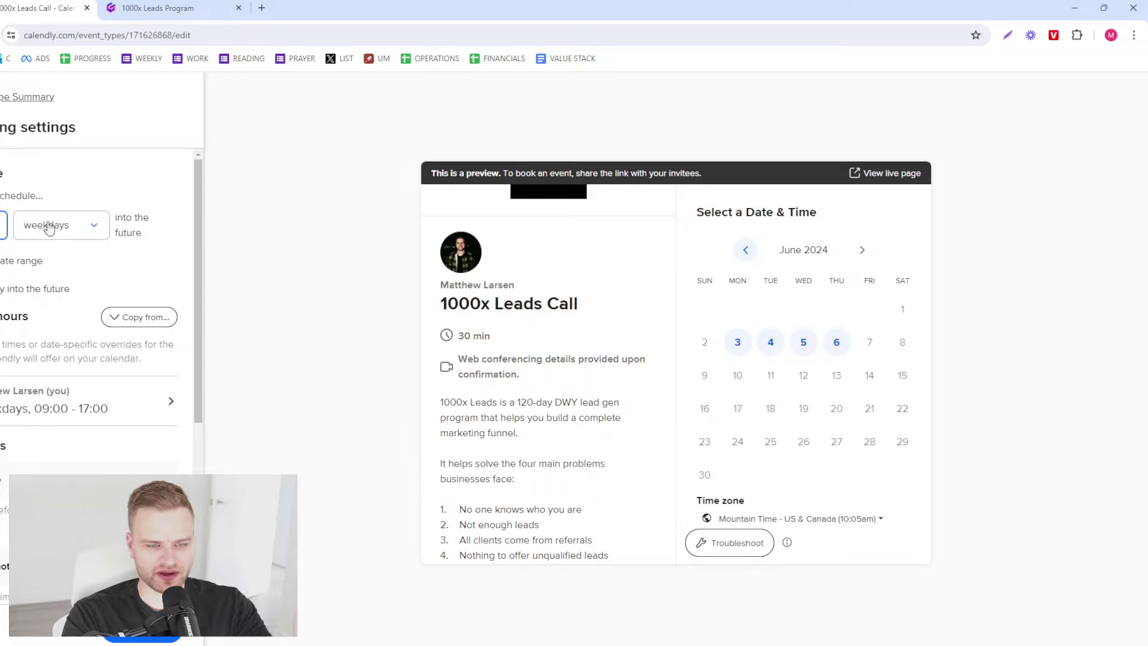
{"action": "left_click", "coordinate": [108, 175]}
- Add 15 min buffers both before and after the event
{"action": "scroll", "coordinate": [90, 341], "scroll_direction": "down", "scroll_amount": 3}
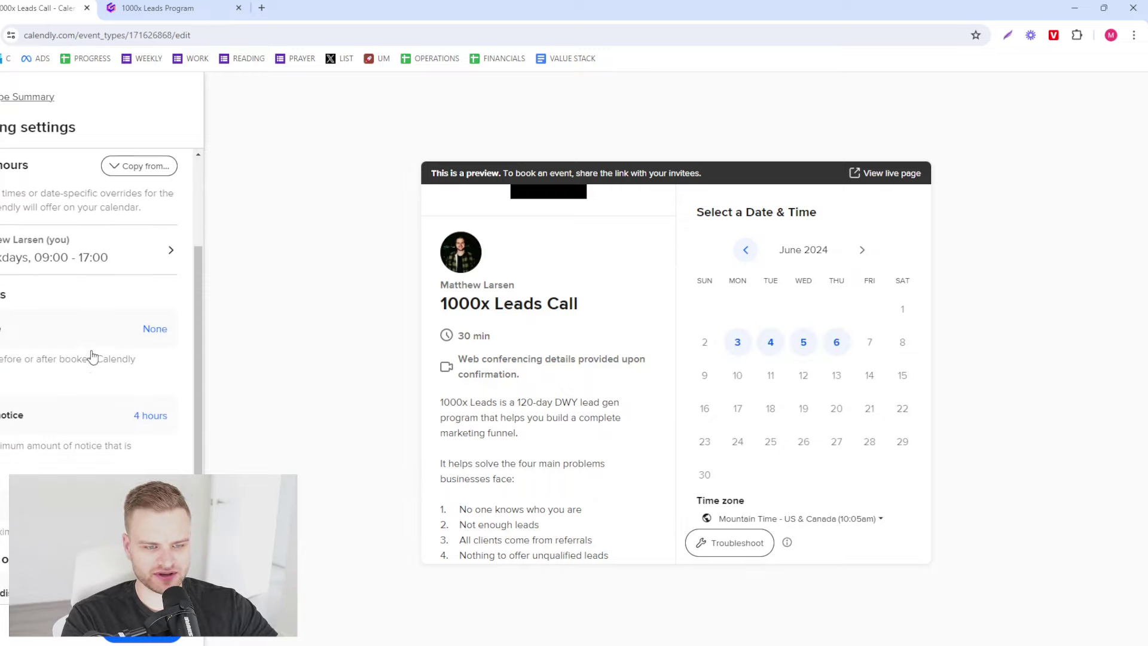
{"action": "left_click", "coordinate": [155, 289]}
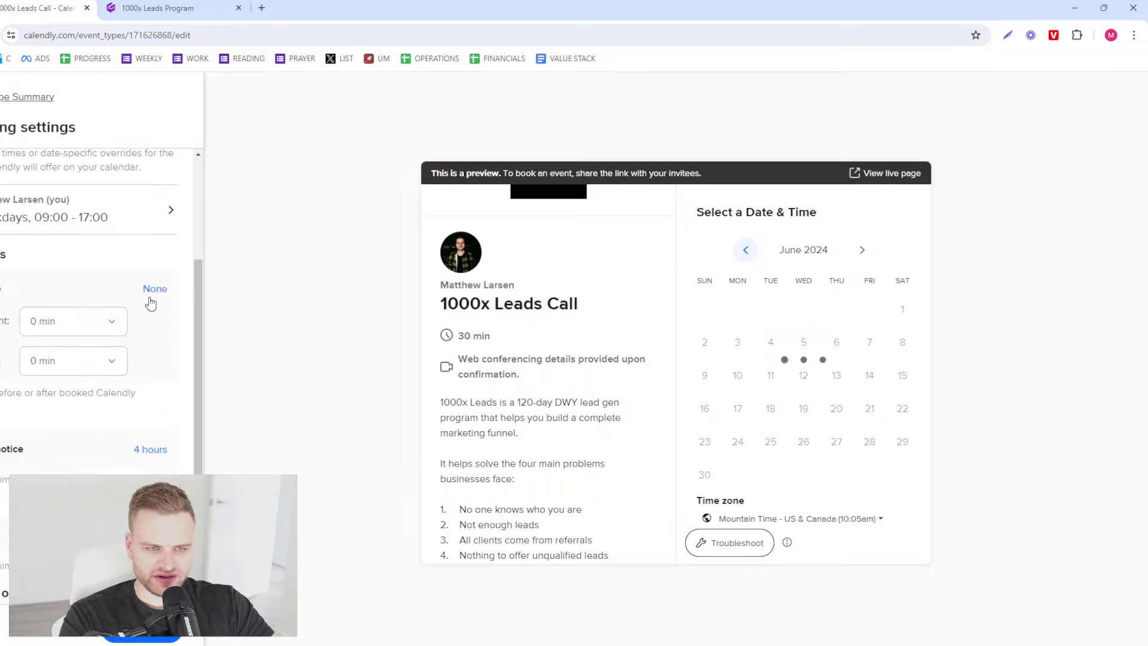
{"action": "left_click", "coordinate": [63, 323]}
{"action": "left_click", "coordinate": [63, 430]}
{"action": "left_click", "coordinate": [87, 365]}
{"action": "left_click", "coordinate": [51, 468]}
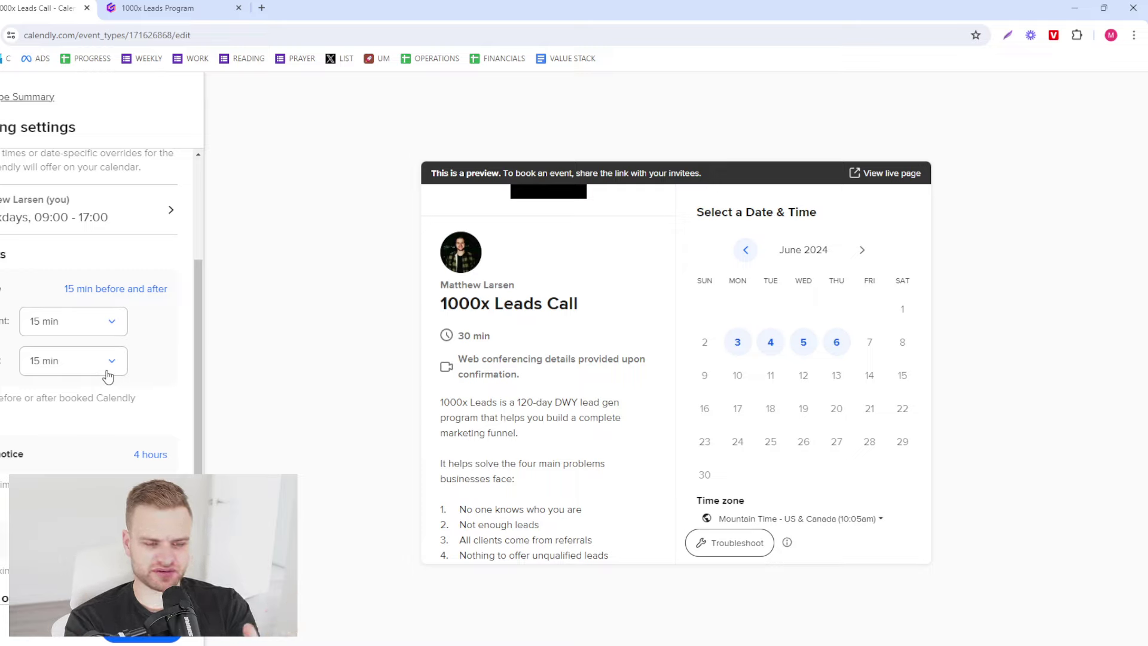
- Set 24 hours' minimum notice, check the June 3–6 preview slots, and save the scheduling settings
{"action": "left_click", "coordinate": [147, 454]}
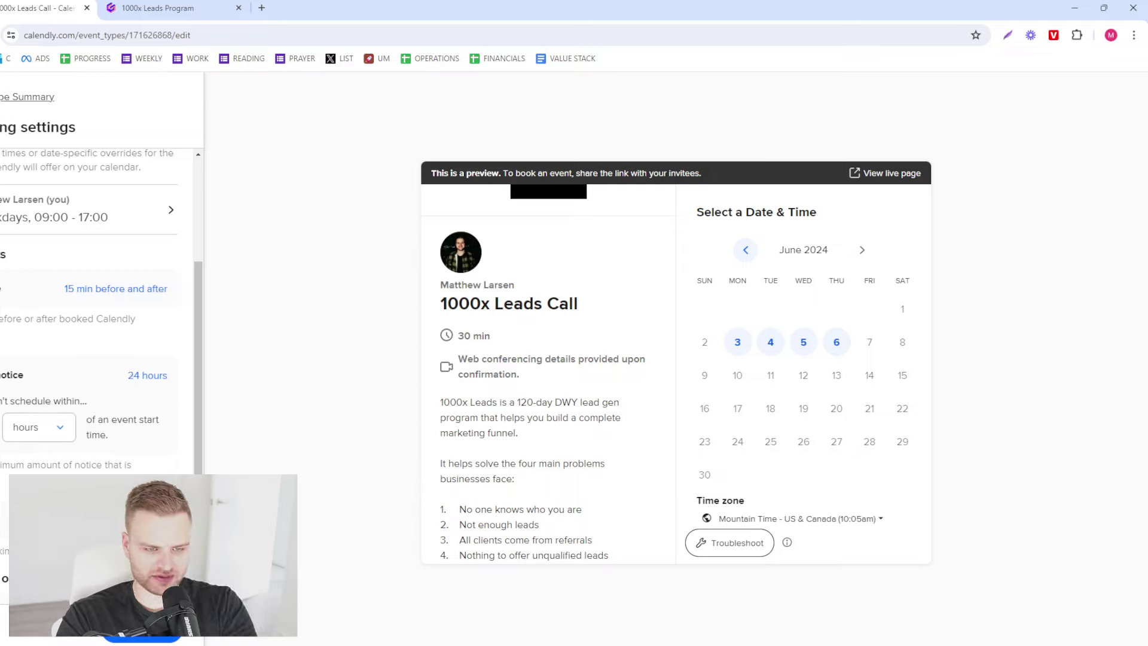
{"action": "scroll", "coordinate": [138, 473], "scroll_direction": "down", "scroll_amount": 2}
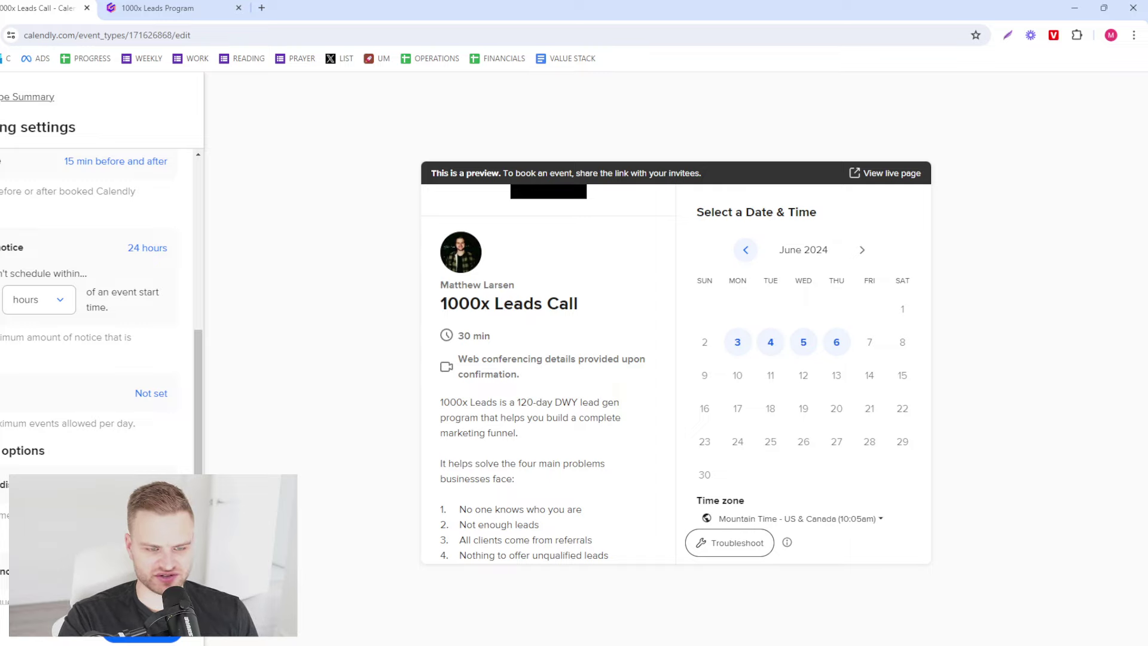
{"action": "scroll", "coordinate": [102, 269], "scroll_direction": "down", "scroll_amount": 1}
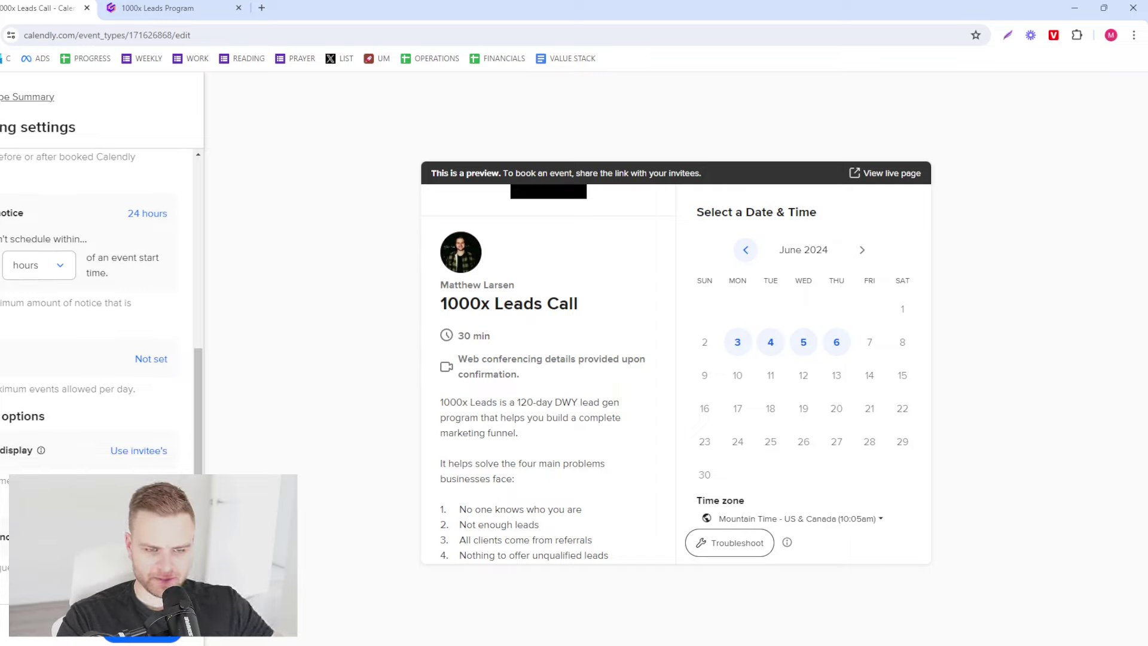
{"action": "left_click", "coordinate": [767, 347]}
{"action": "left_click", "coordinate": [706, 343]}
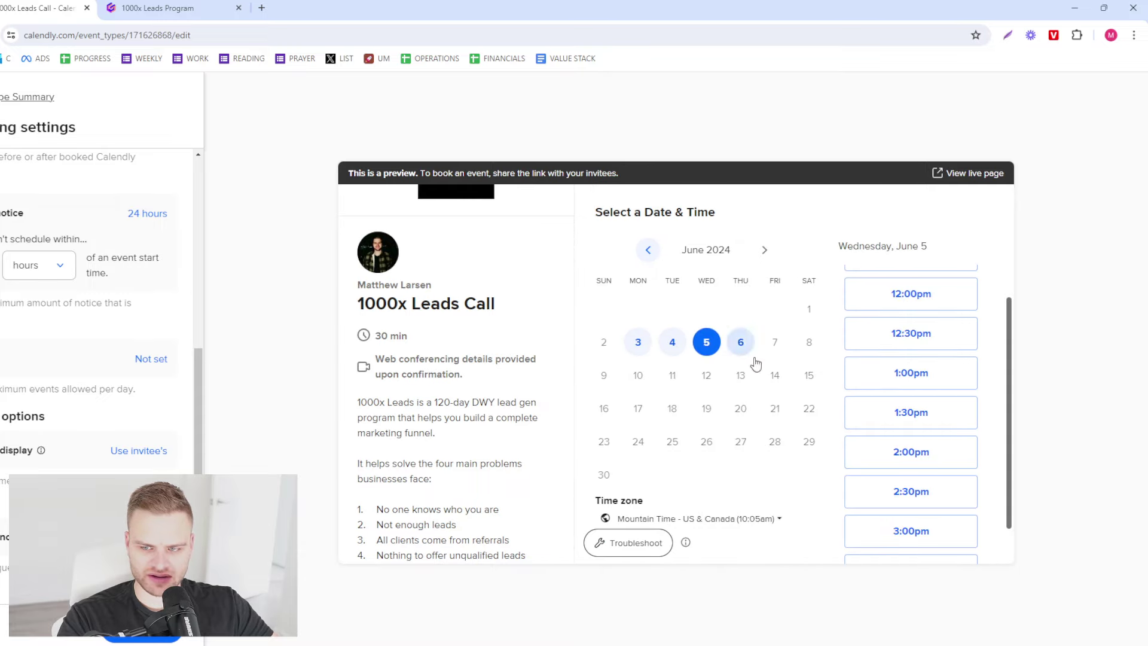
{"action": "left_click", "coordinate": [751, 348]}
{"action": "left_click", "coordinate": [638, 342]}
{"action": "left_click", "coordinate": [672, 342]}
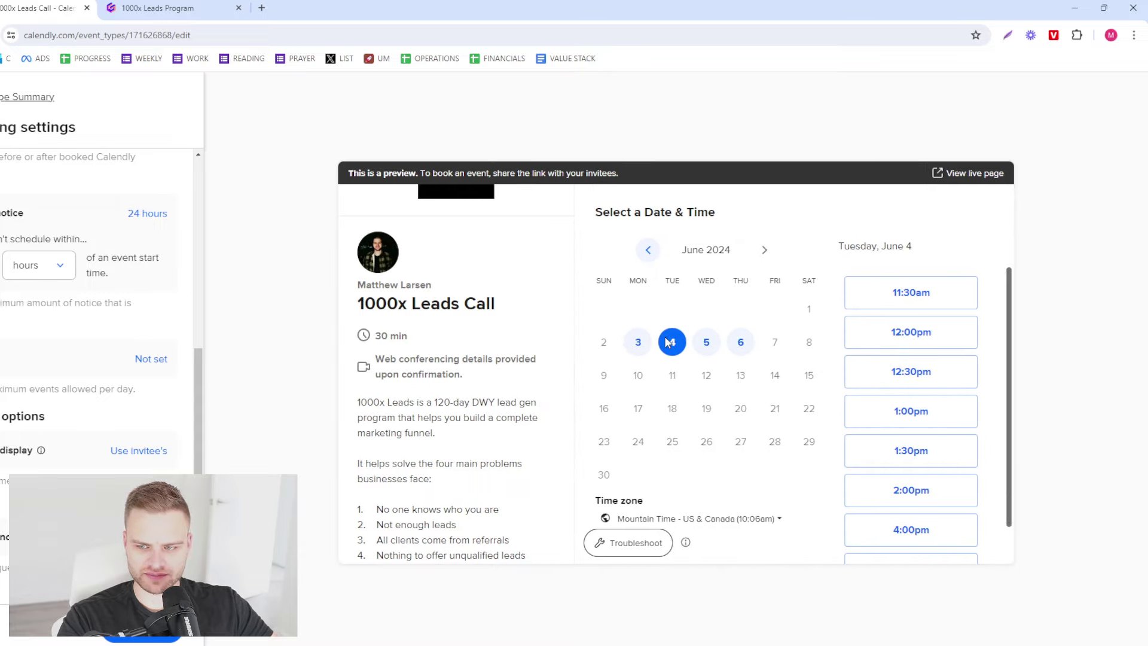
{"action": "scroll", "coordinate": [95, 269], "scroll_direction": "up", "scroll_amount": 5}
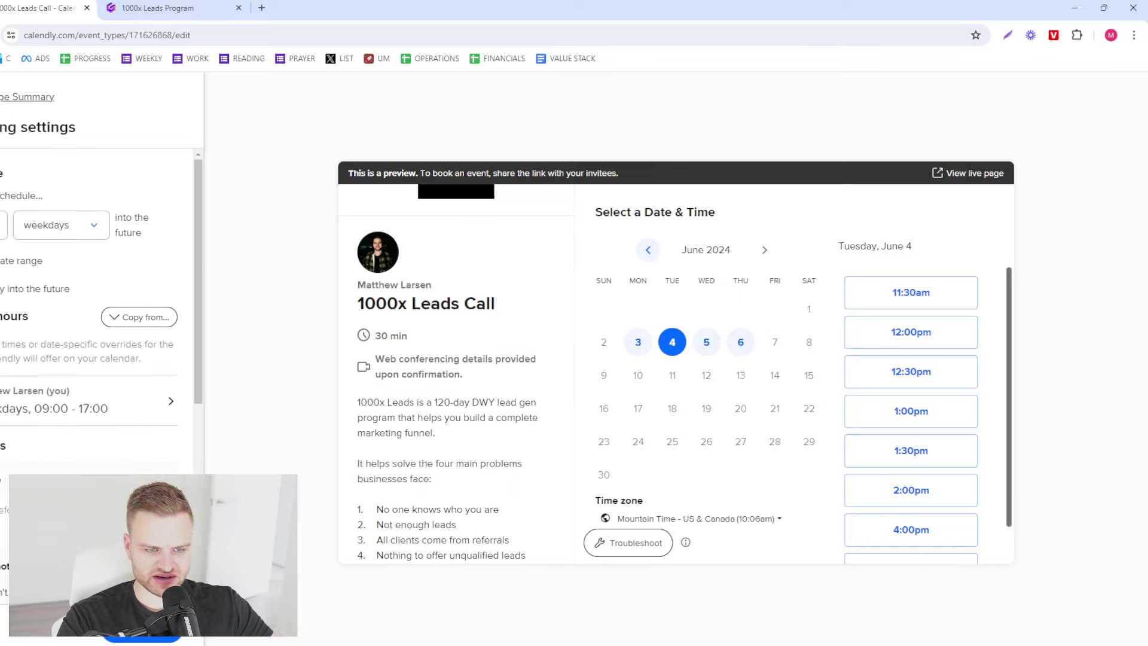
{"action": "scroll", "coordinate": [96, 299], "scroll_direction": "down", "scroll_amount": 5}
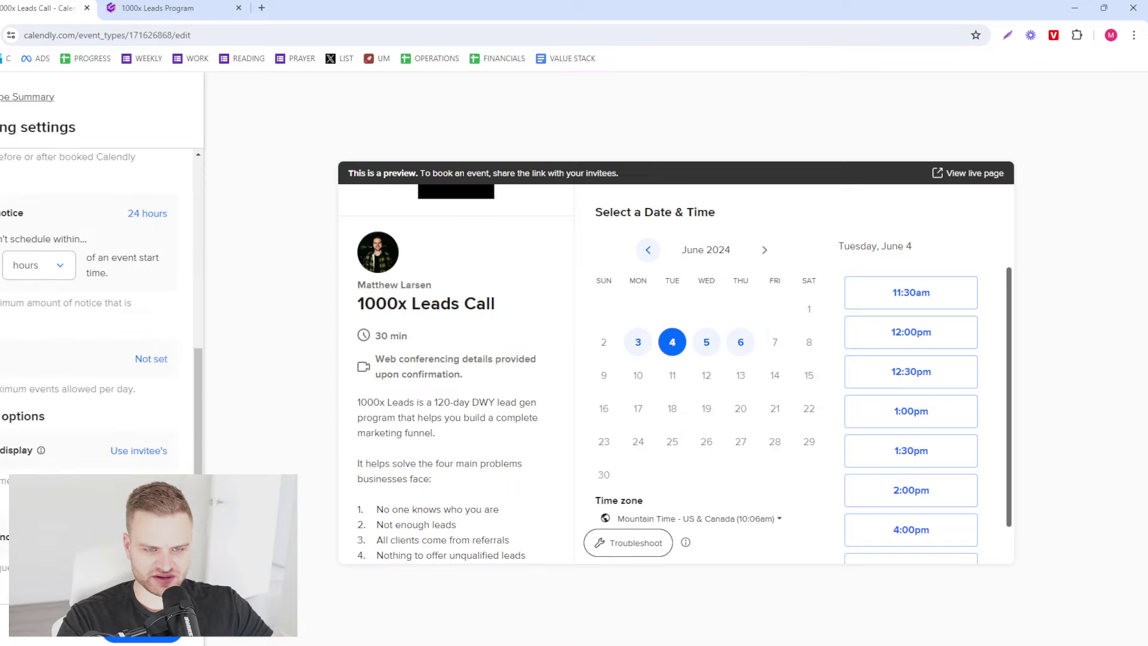
{"action": "scroll", "coordinate": [52, 451], "scroll_direction": "up", "scroll_amount": 3}
{"action": "scroll", "coordinate": [53, 451], "scroll_direction": "up", "scroll_amount": 2}
{"action": "scroll", "coordinate": [52, 451], "scroll_direction": "up", "scroll_amount": 1}
{"action": "left_click", "coordinate": [142, 635]}
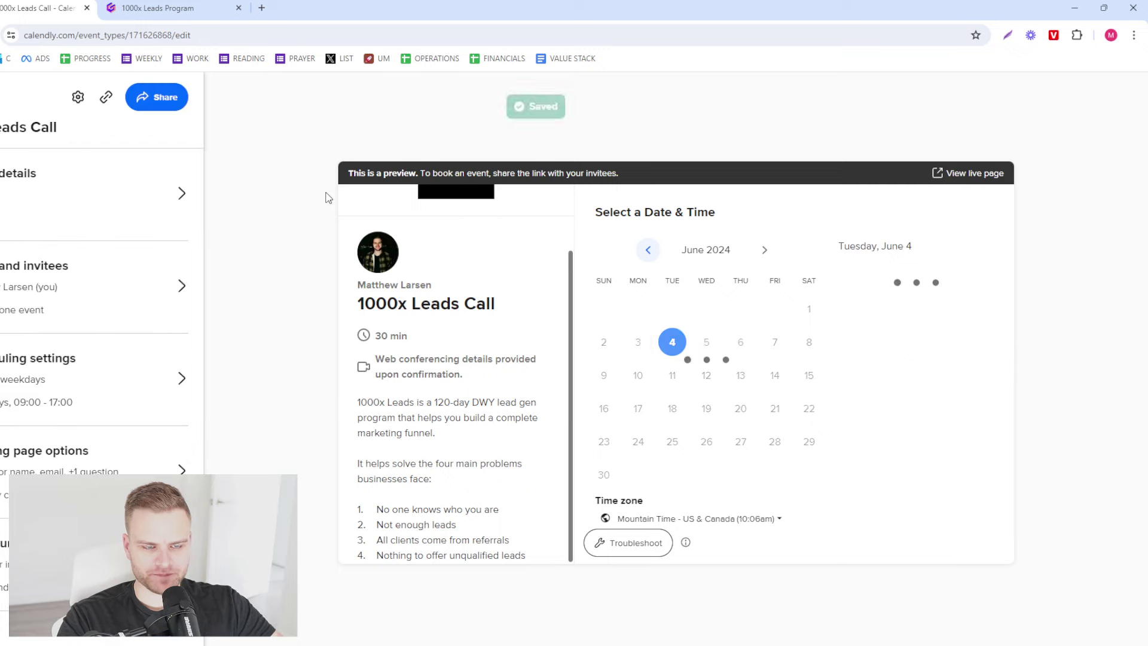
- Turn on autofill from prior bookings for the booking form's Name question
{"action": "left_click", "coordinate": [126, 472]}
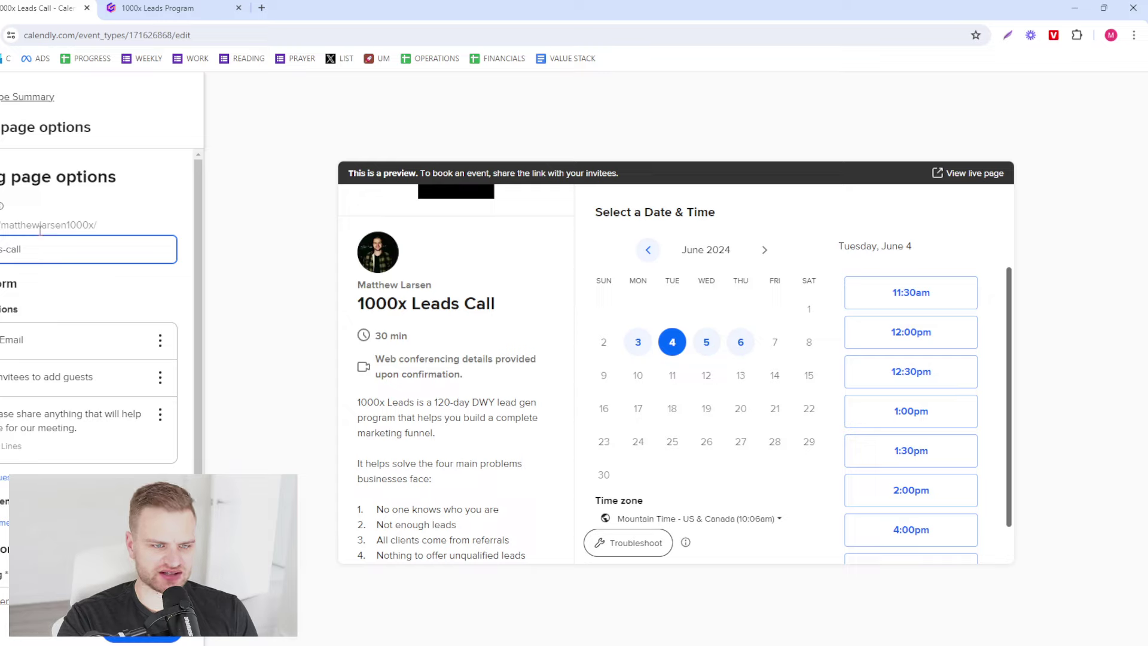
{"action": "scroll", "coordinate": [71, 285], "scroll_direction": "down", "scroll_amount": 2}
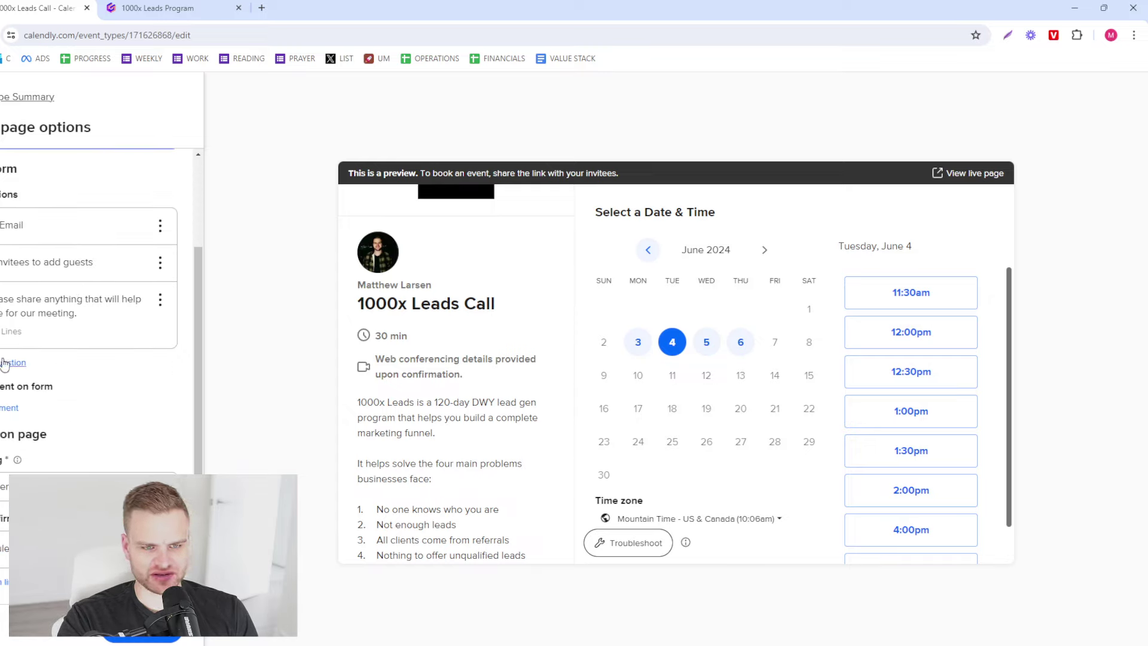
{"action": "left_click", "coordinate": [160, 225]}
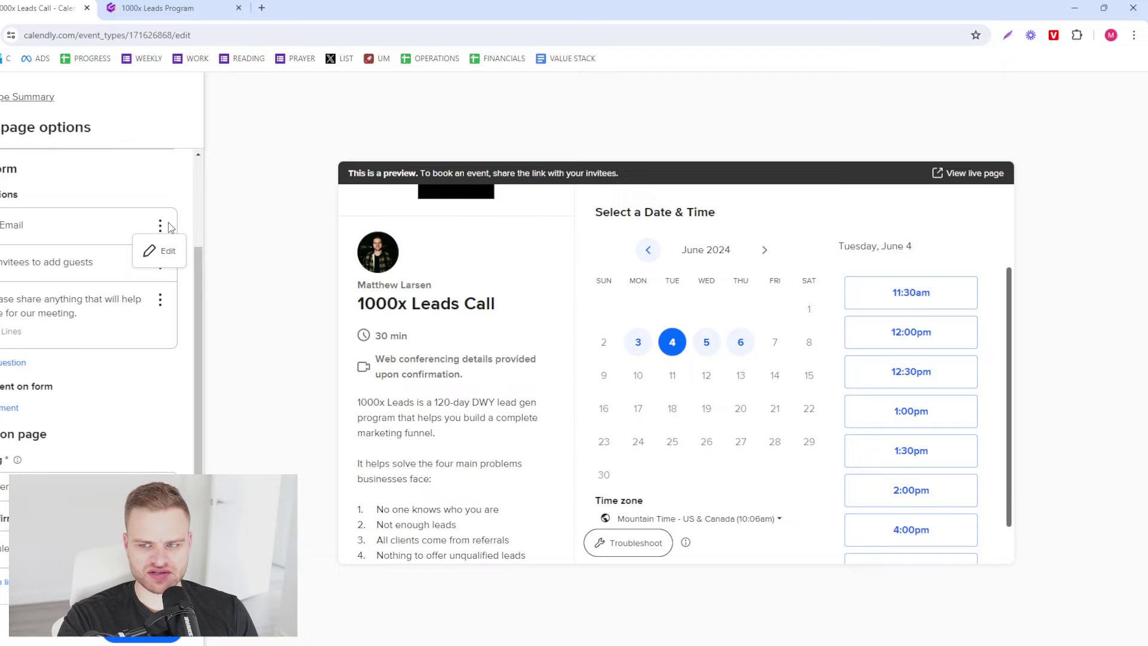
{"action": "left_click", "coordinate": [160, 254]}
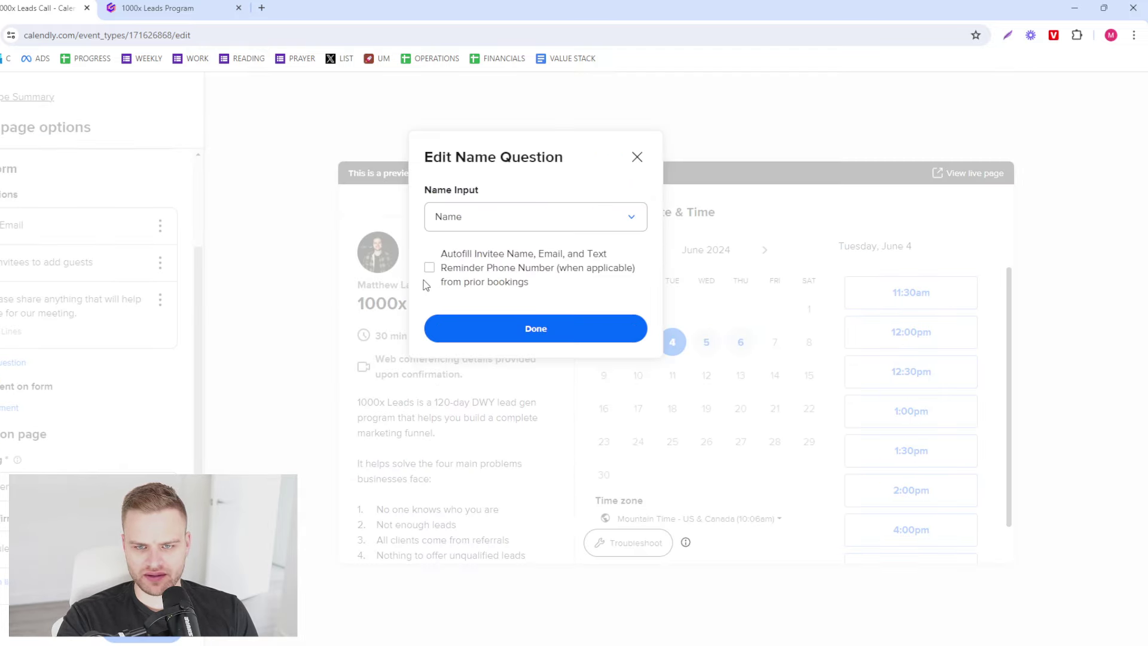
{"action": "left_click", "coordinate": [442, 270]}
{"action": "left_click", "coordinate": [503, 328]}
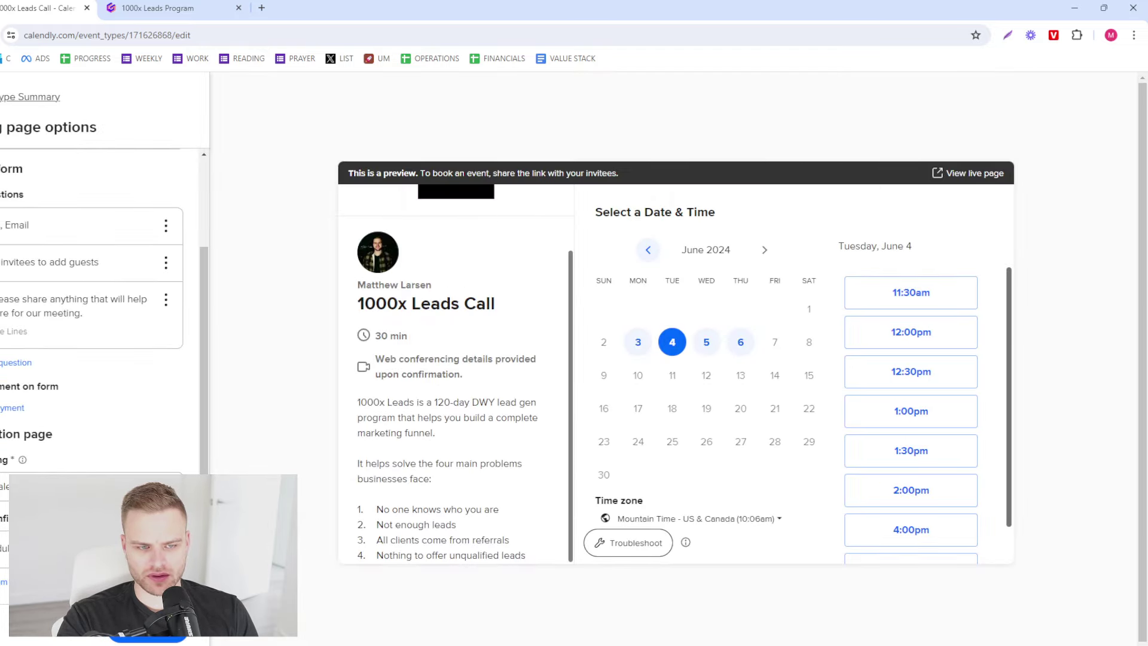
- Add a required 'Phone Number' question and move it above the sharing question
{"action": "left_click", "coordinate": [15, 363]}
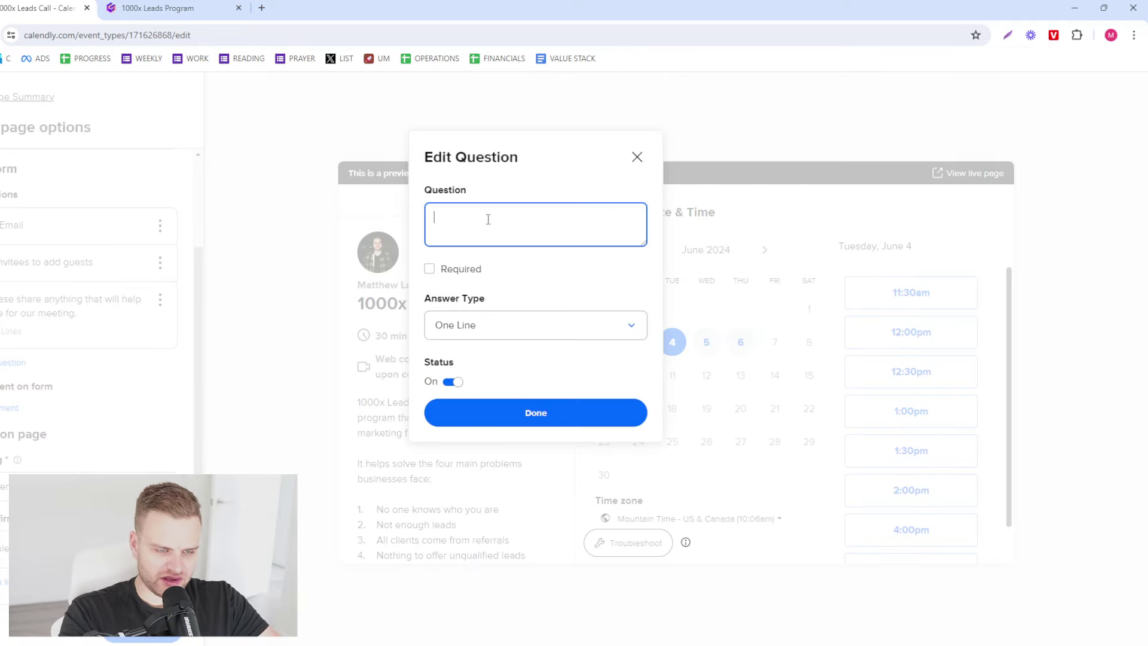
{"action": "type", "text": "hone Number"}
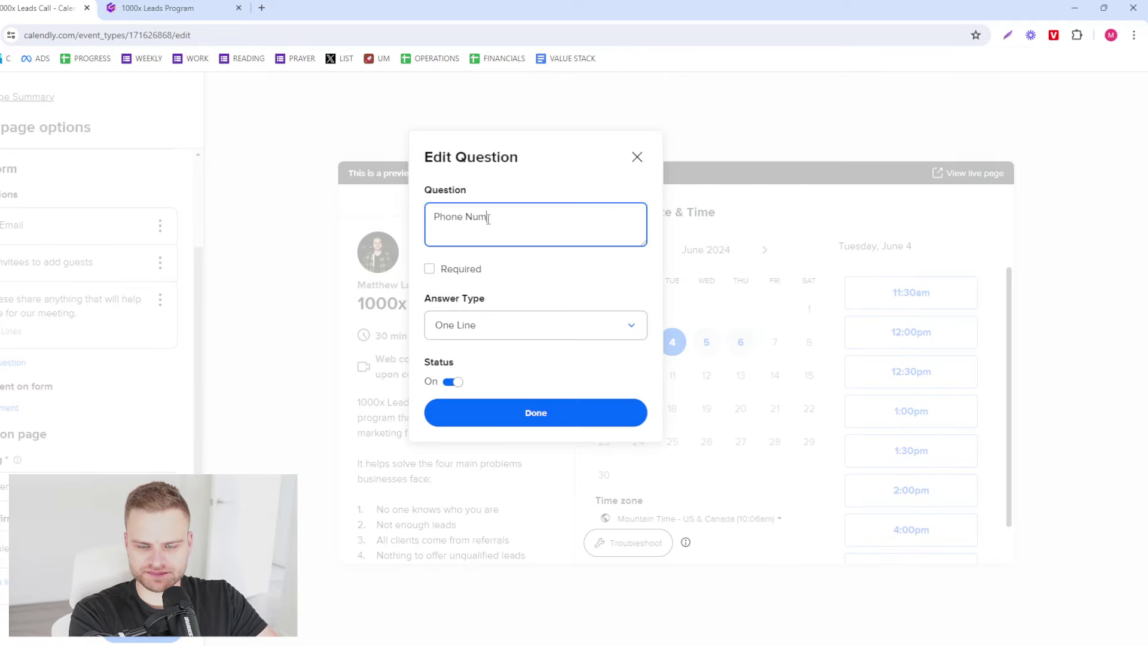
{"action": "left_click", "coordinate": [447, 270]}
{"action": "left_click", "coordinate": [490, 417]}
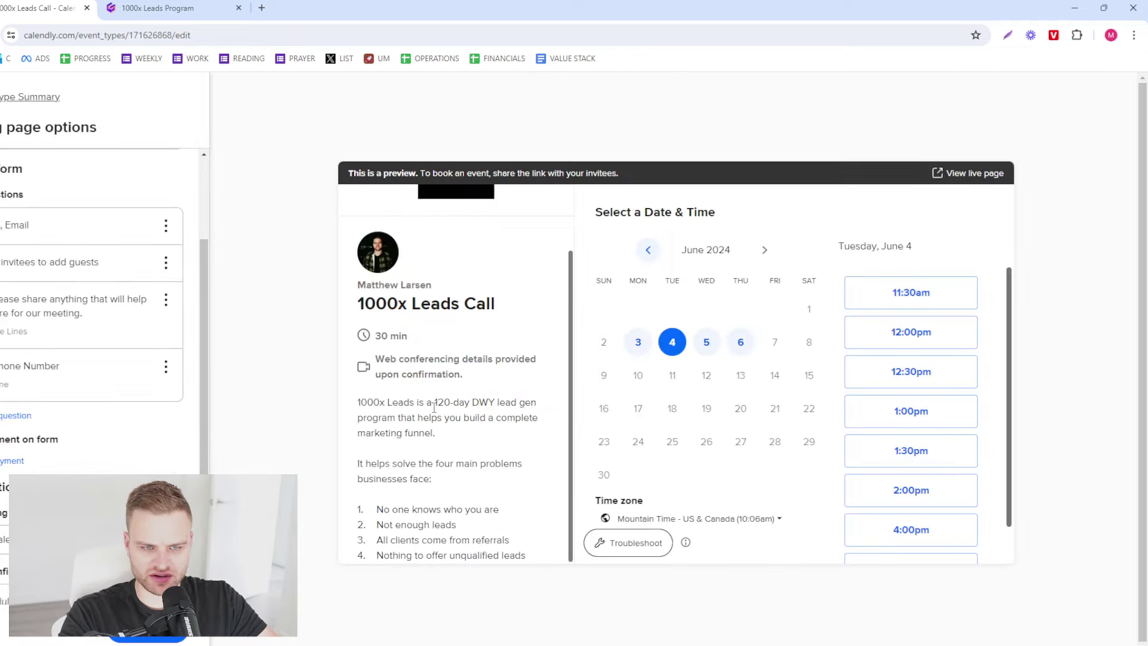
{"action": "left_click_drag", "start_coordinate": [165, 354], "coordinate": [3, 179]}
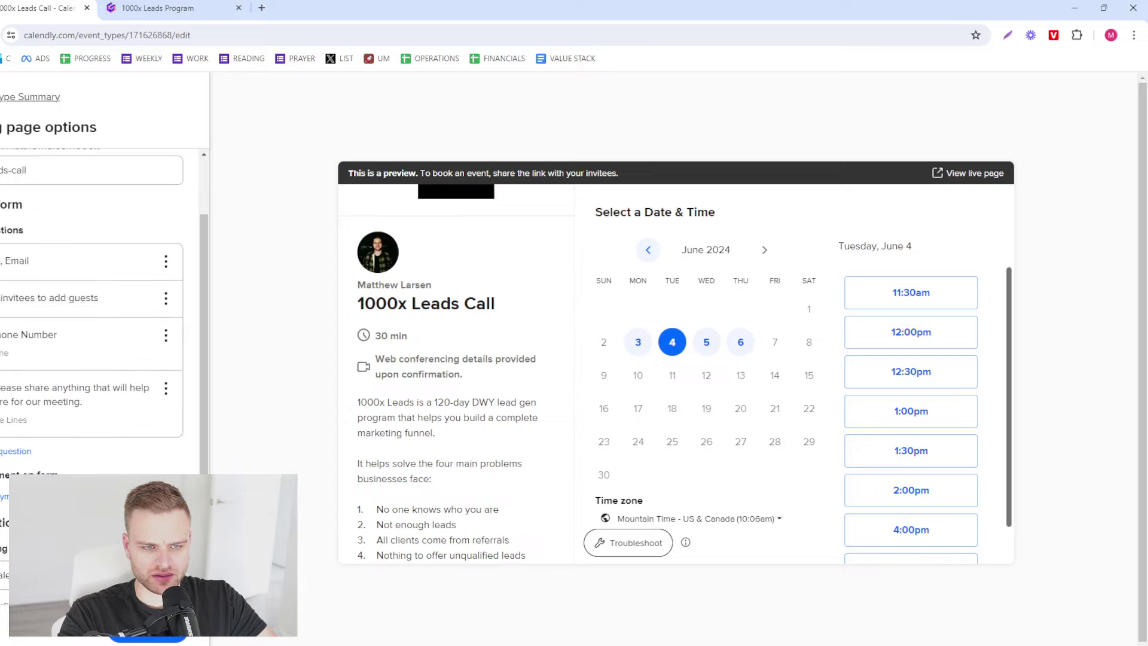
- Add a required 'Website URL' question warning that non-valid URLs mean the call is automatically cancelled
{"action": "left_click", "coordinate": [12, 451]}
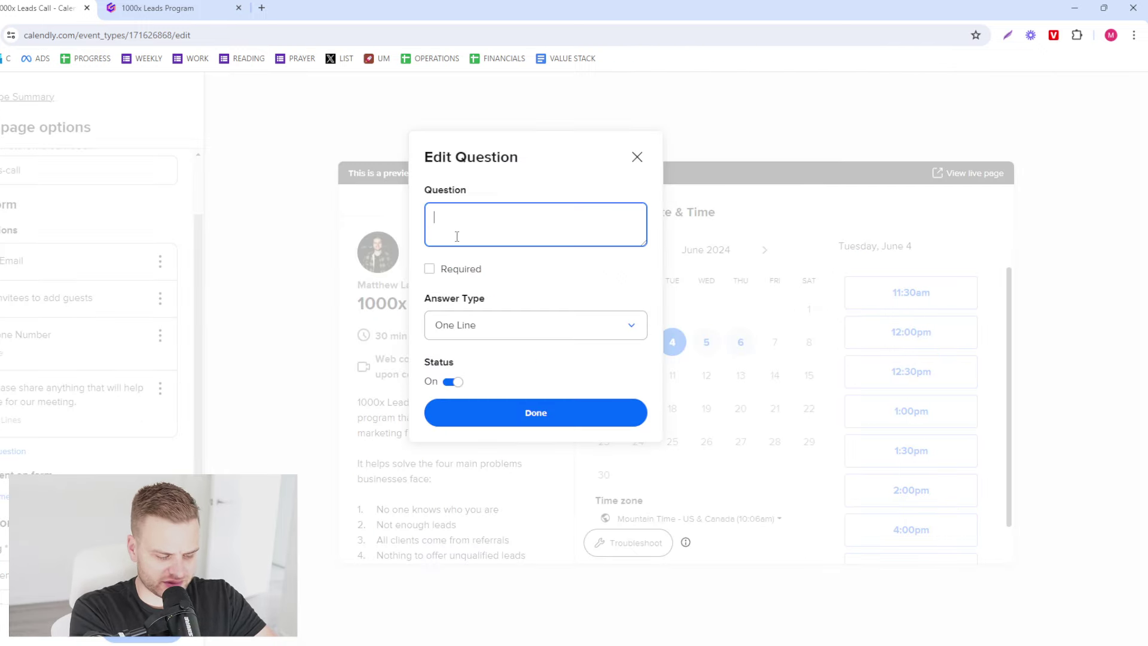
{"action": "type", "text": "Website URL ("}
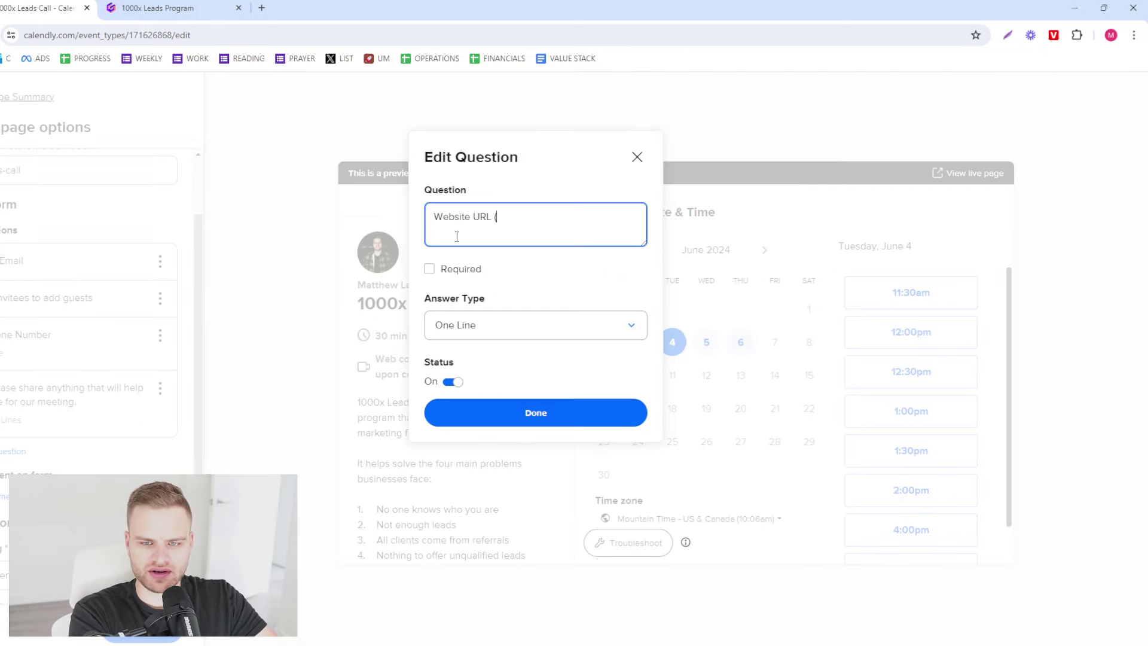
{"action": "type", "text": "If non-valid"}
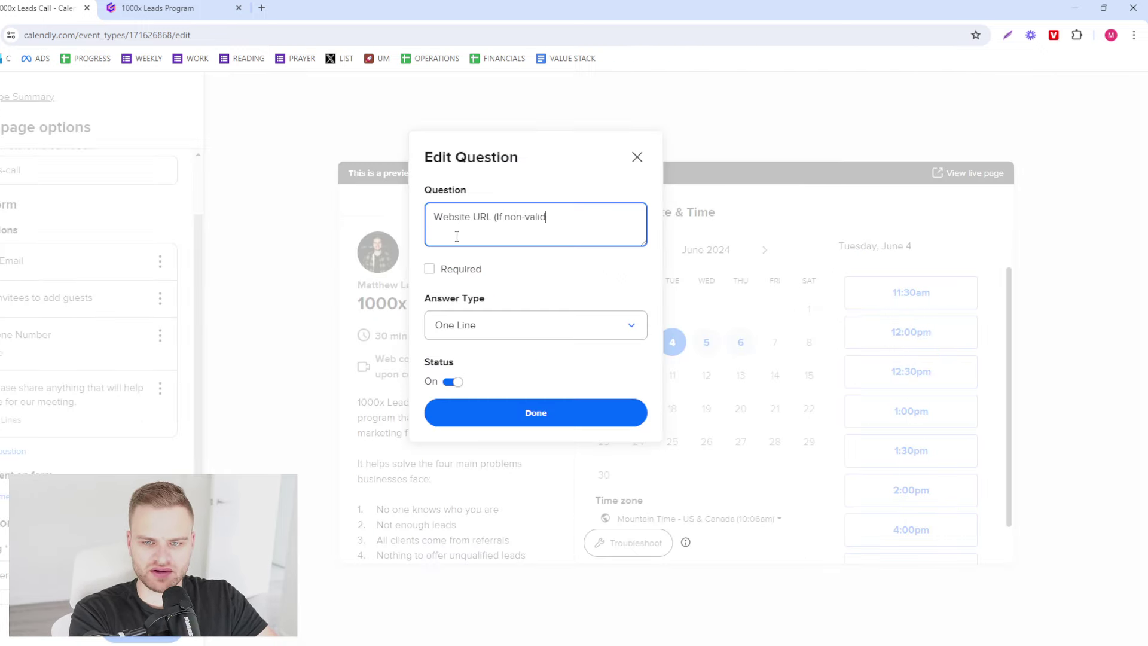
{"action": "type", "text": " URL, website will"}
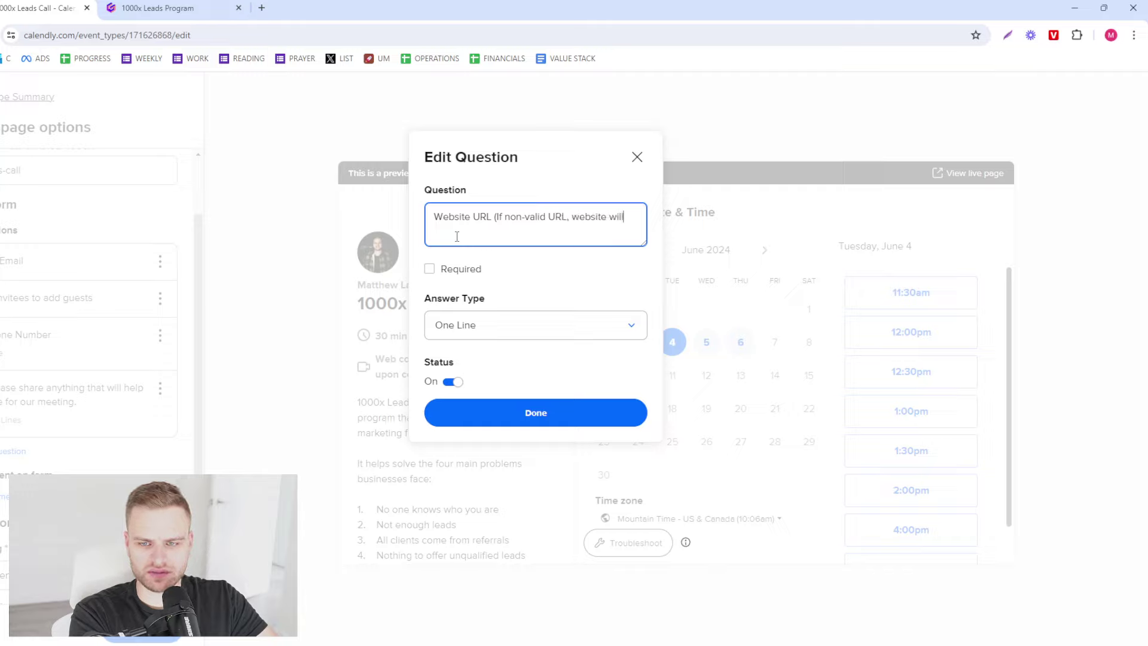
{"action": "key", "text": "ctrl+BackSpace"}
{"action": "key", "text": "ctrl+BackSpace"}
{"action": "type", "text": "call w"}
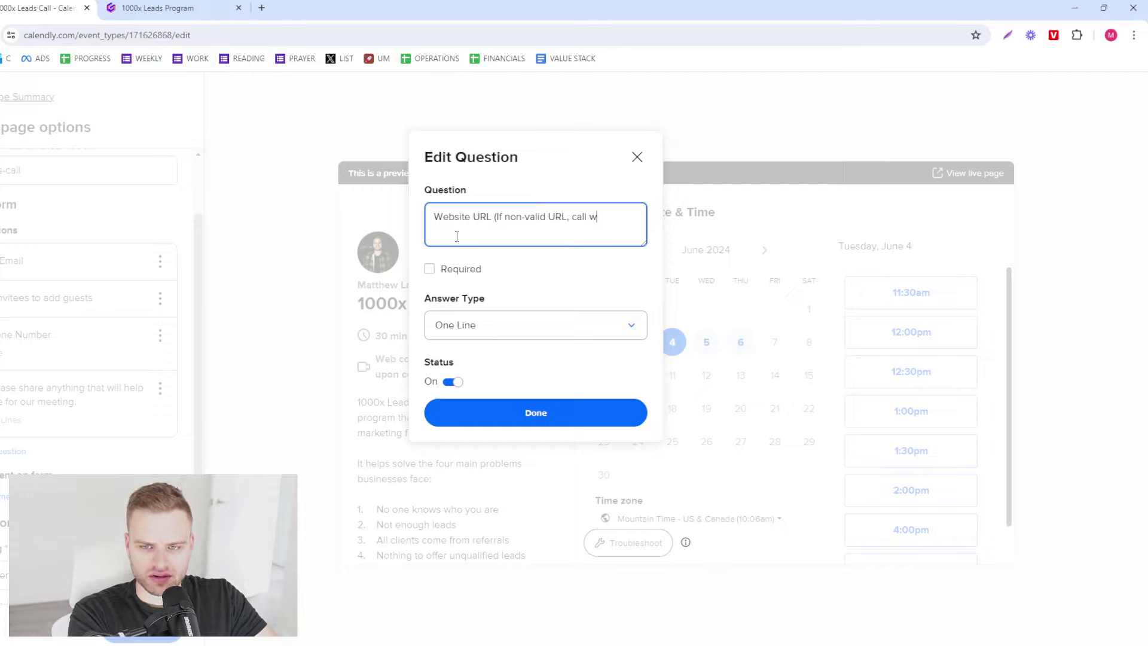
{"action": "type", "text": "ill be automatically "}
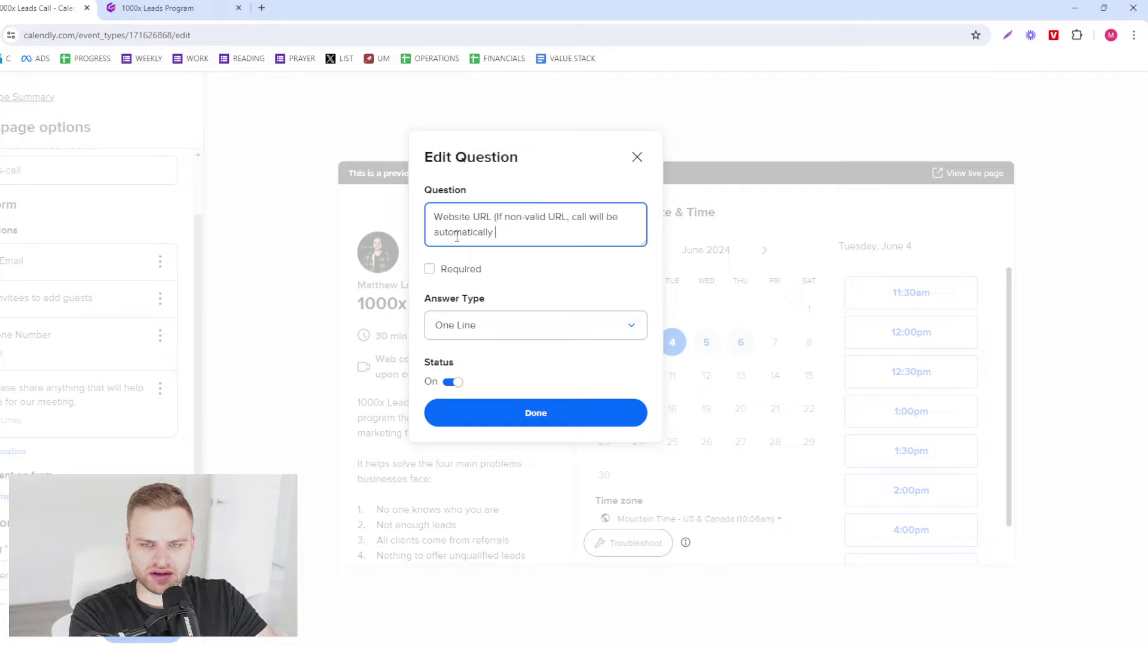
{"action": "type", "text": "cancelled"}
{"action": "left_click", "coordinate": [452, 270]}
{"action": "left_click", "coordinate": [495, 417]}
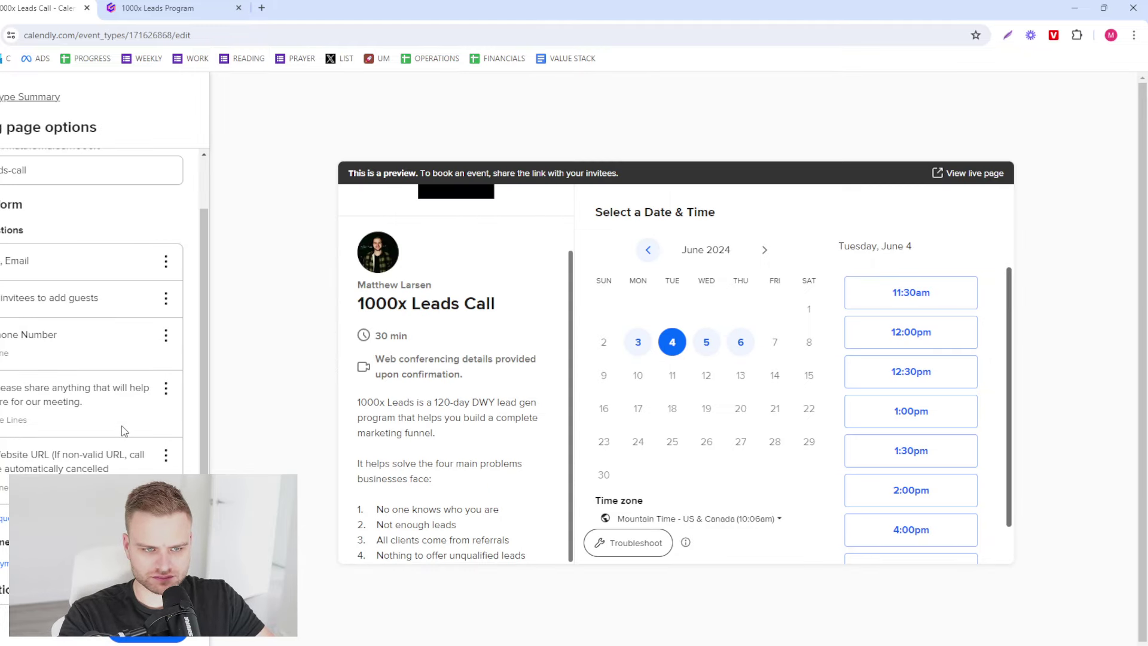
- Delete the sharing question and add a required 'What is your monthly revenue?' question noting the over-$10k/mo requirement
{"action": "left_click", "coordinate": [167, 389]}
{"action": "left_click", "coordinate": [156, 436]}
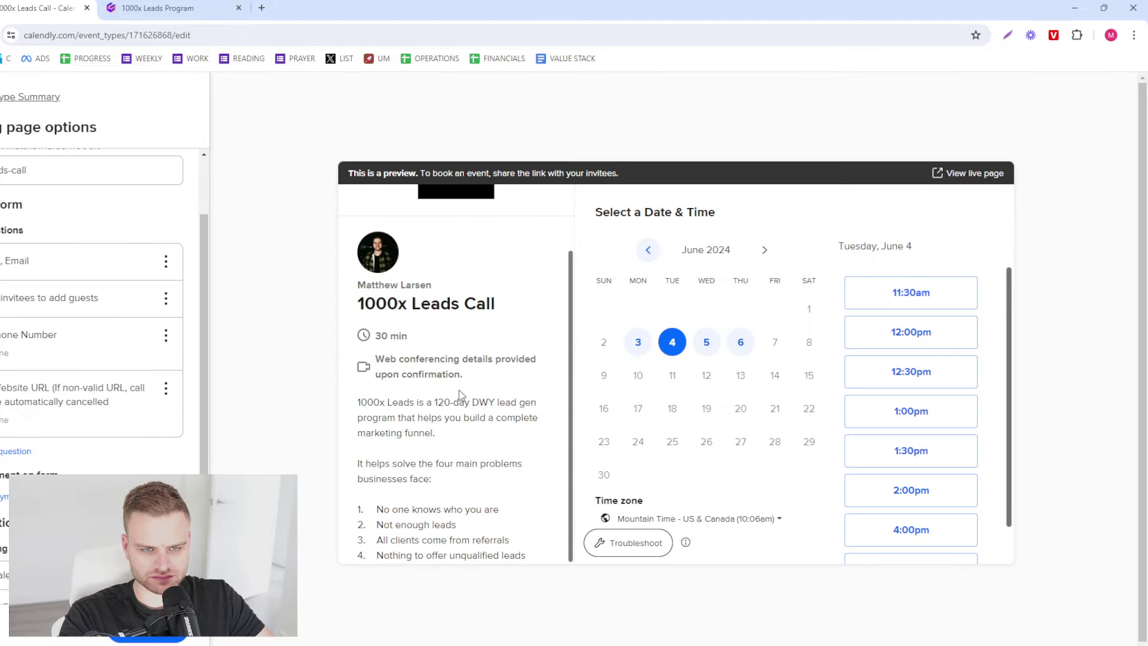
{"action": "left_click", "coordinate": [6, 450]}
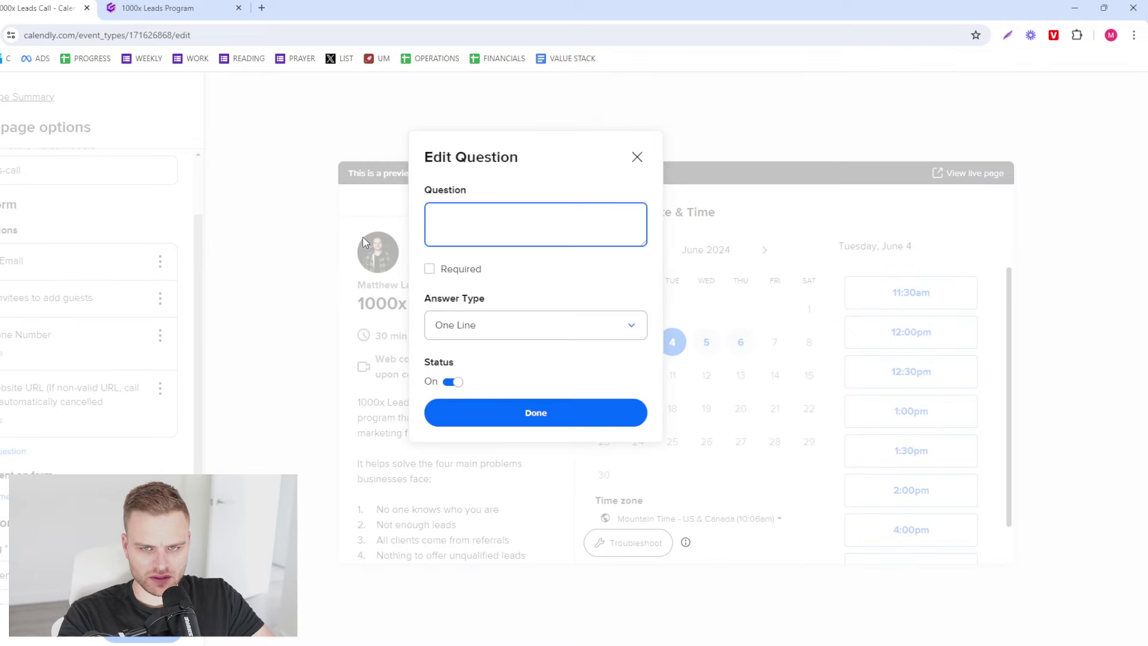
{"action": "type", "text": "What is your month"}
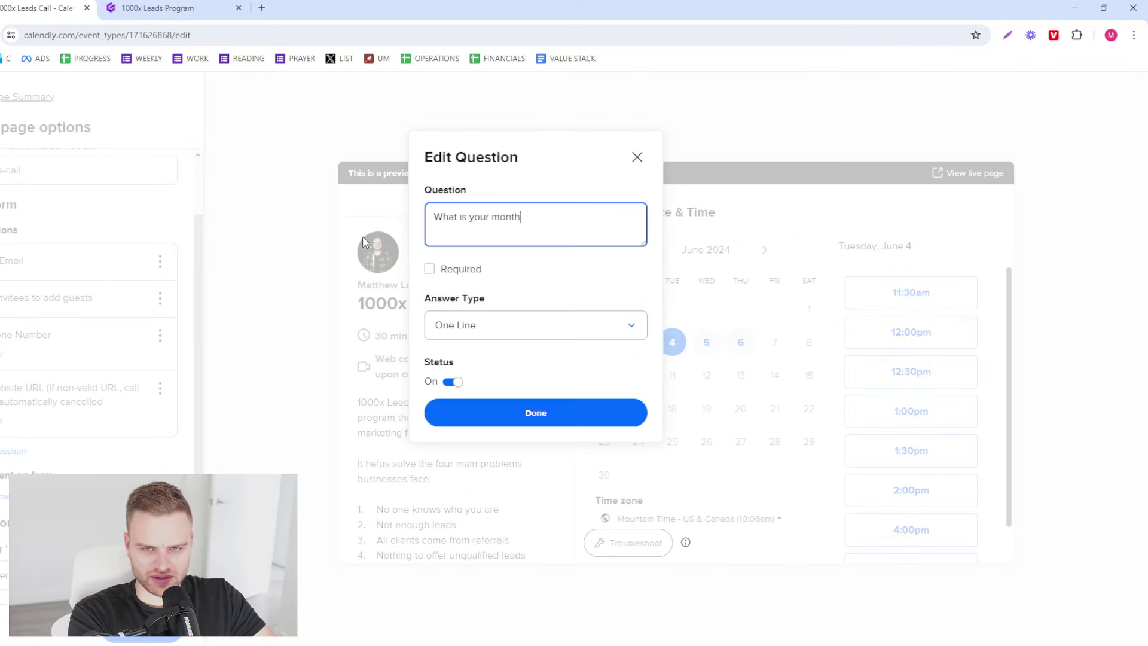
{"action": "type", "text": "ly revenue?"}
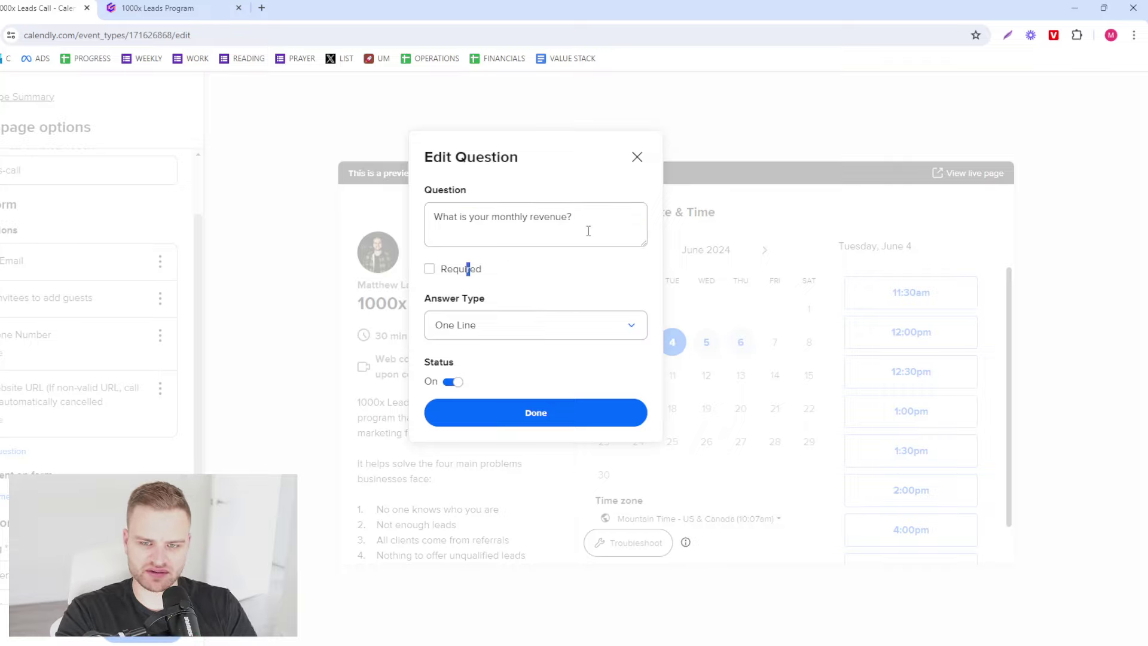
{"action": "type", "text": "his pr"}
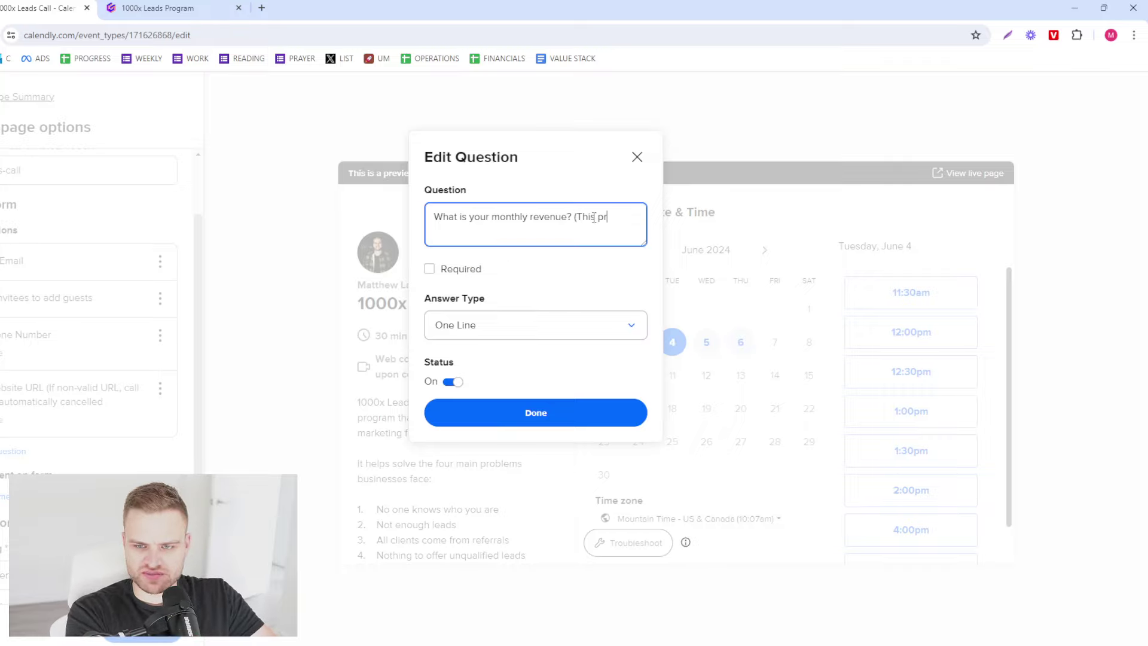
{"action": "type", "text": "ogram is for those over $10k/mo"}
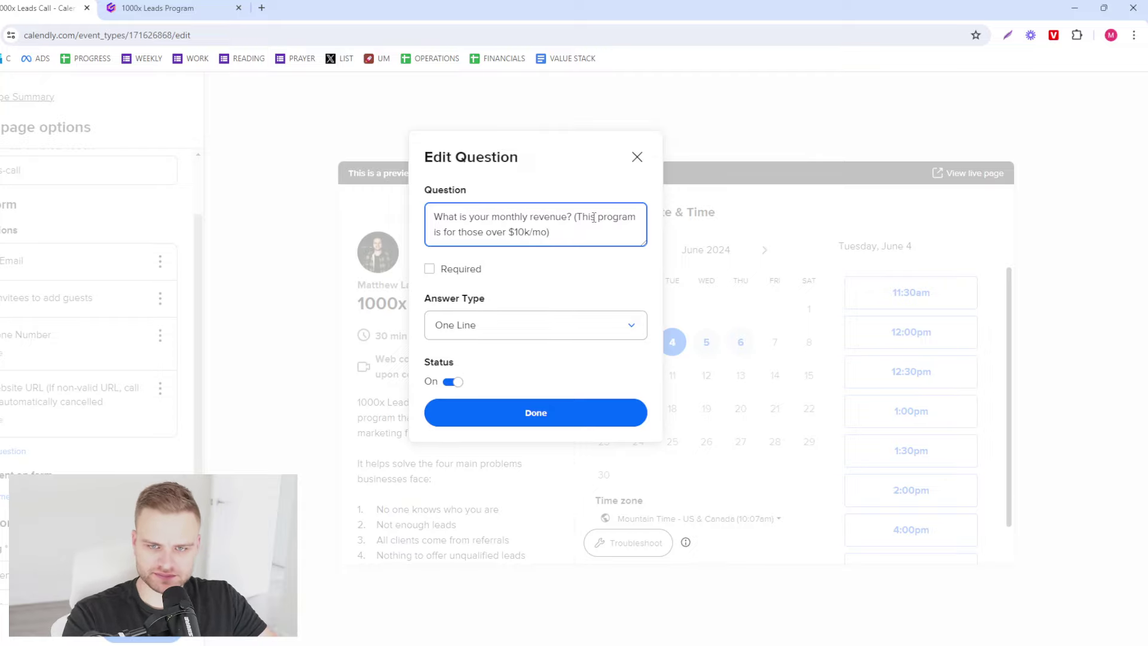
{"action": "left_click", "coordinate": [451, 272]}
{"action": "left_click", "coordinate": [487, 419]}
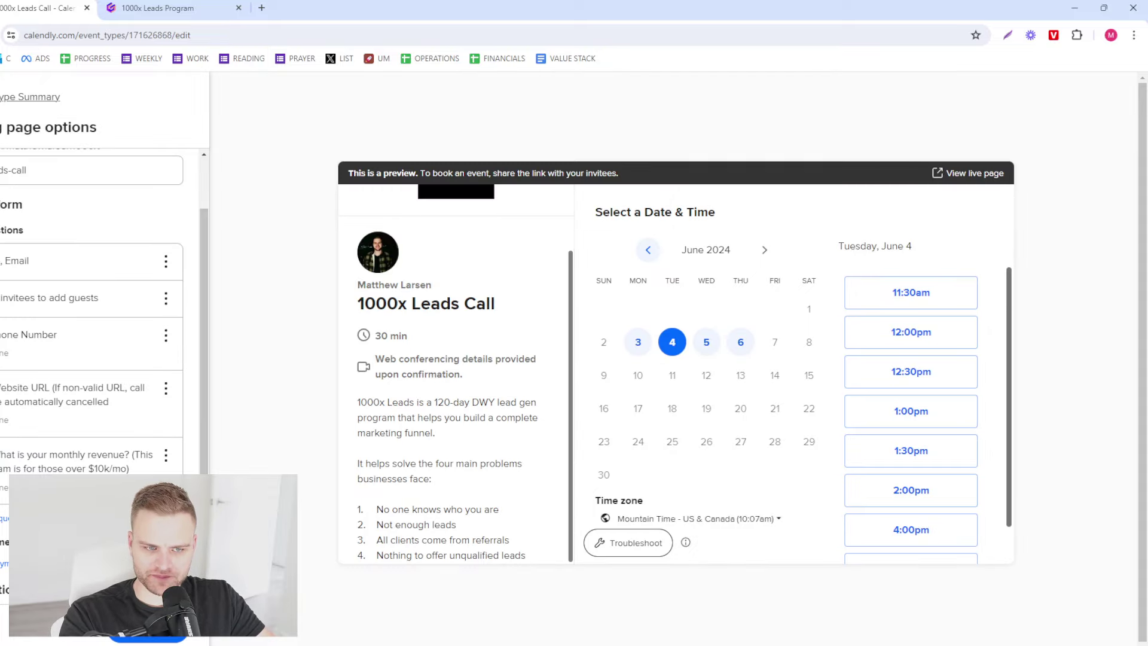
- Add a required question stating the $4,000 one-time fee for a year's access, asking if that's okay
{"action": "left_click", "coordinate": [146, 639]}
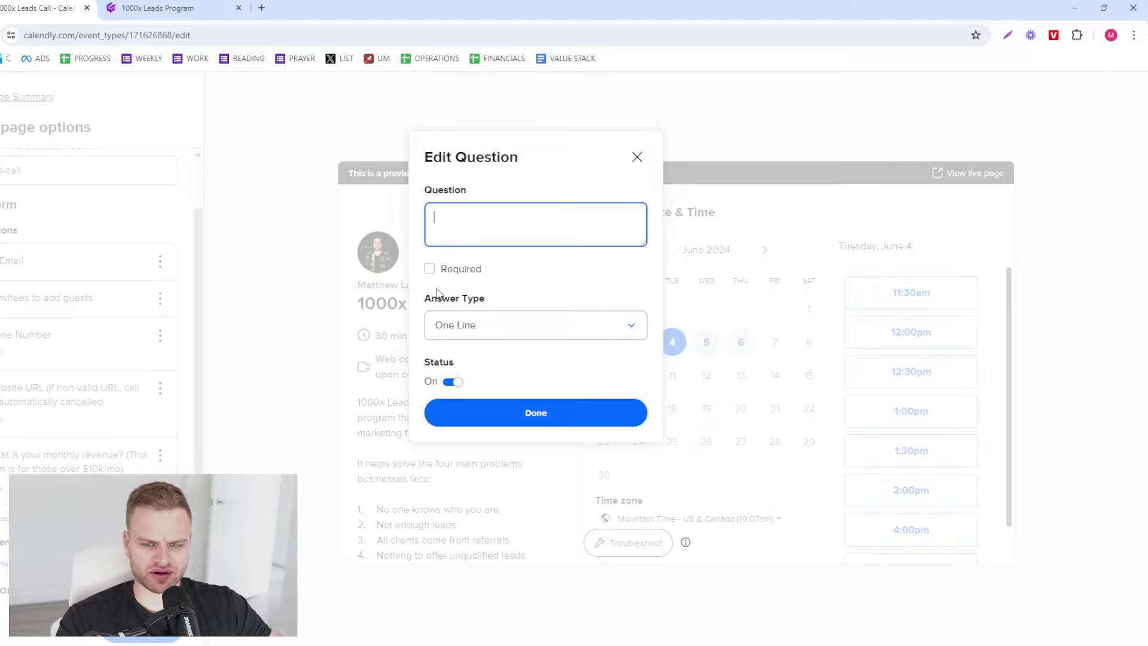
{"action": "left_click", "coordinate": [439, 268]}
{"action": "left_click", "coordinate": [564, 226]}
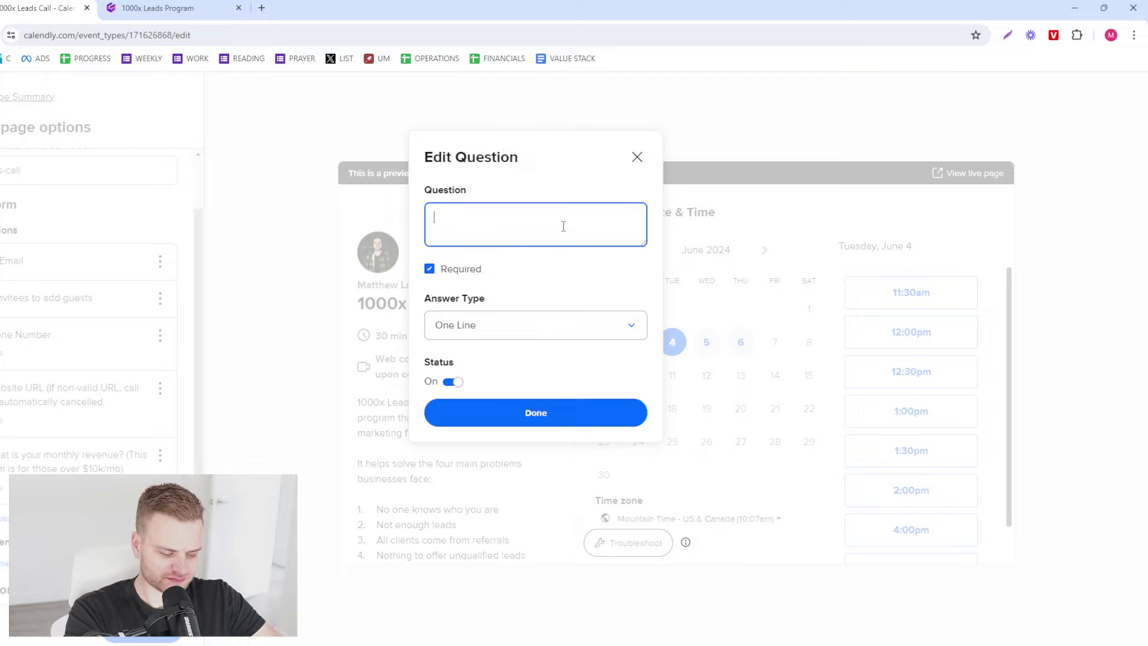
{"action": "type", "text": "ram costs $4,000 as a one-time fee"}
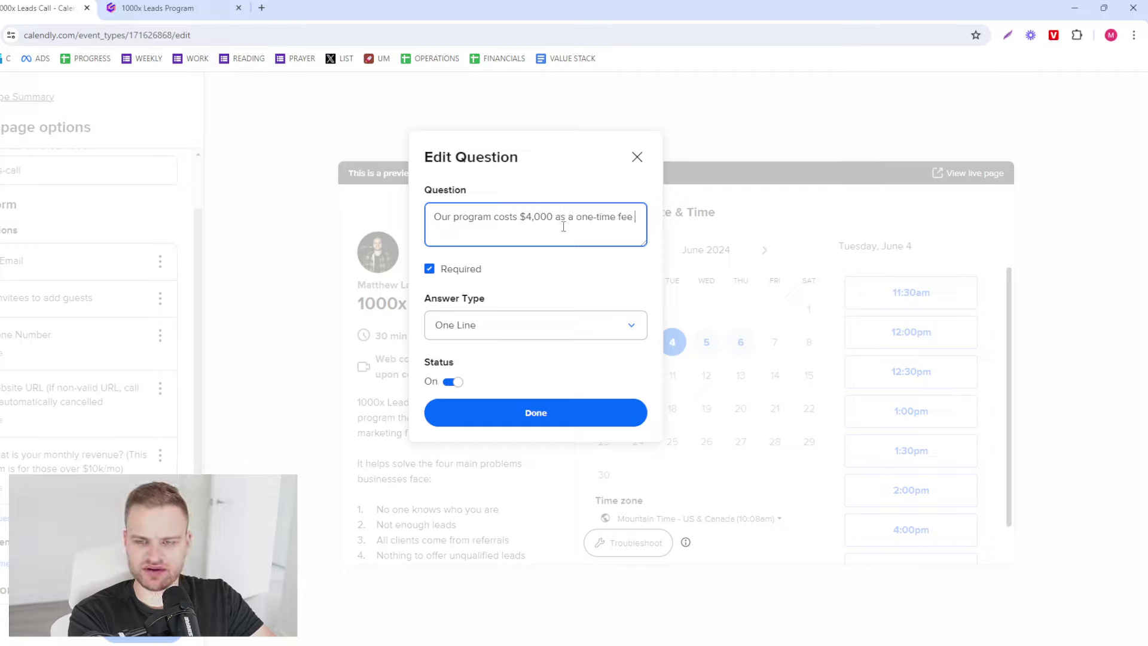
{"action": "type", "text": " for a year's acces"}
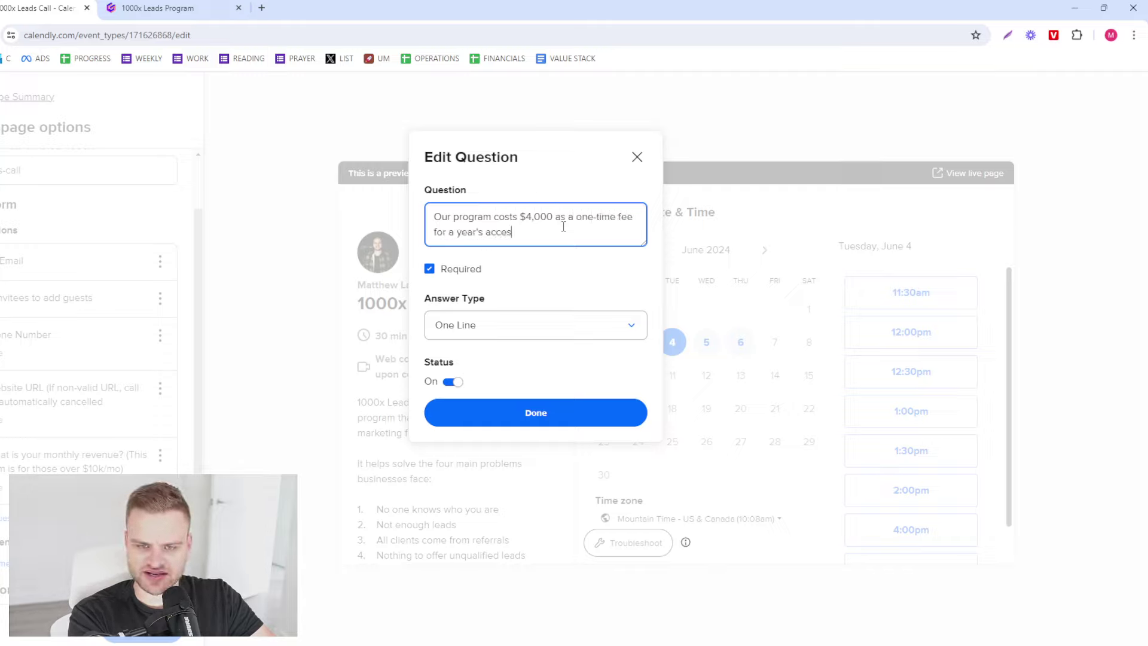
{"action": "type", "text": "s. Are you okay with this?"}
{"action": "left_click", "coordinate": [537, 404]}
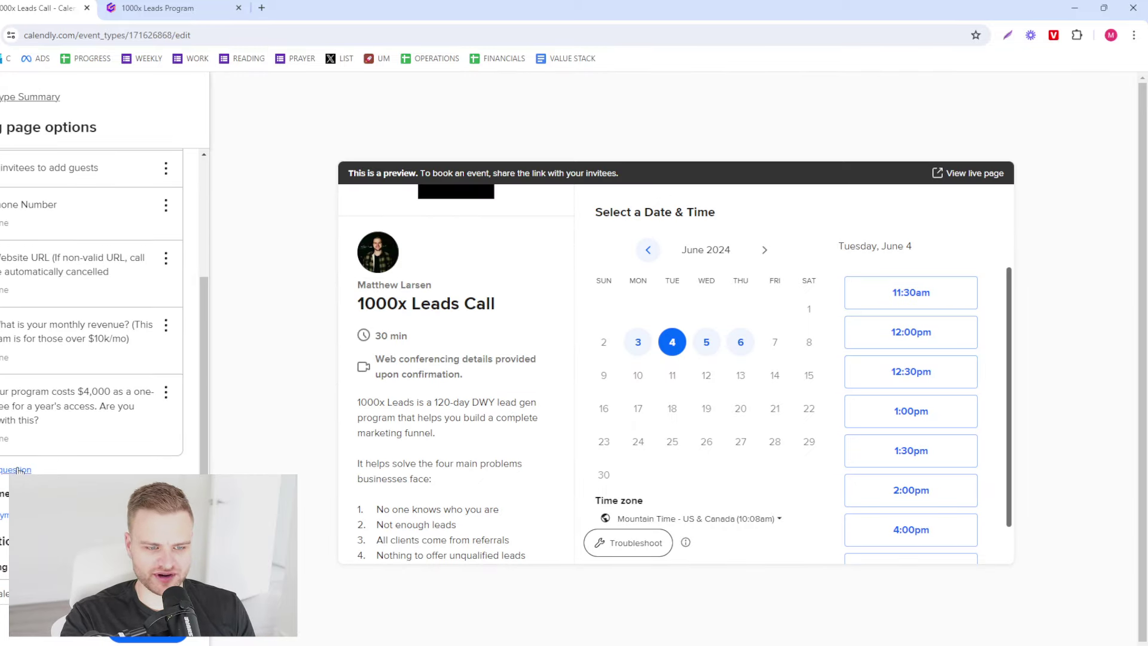
- Add a required question 'How familiar are you with us and our program on a scale of 1-10'
{"action": "left_click", "coordinate": [18, 470]}
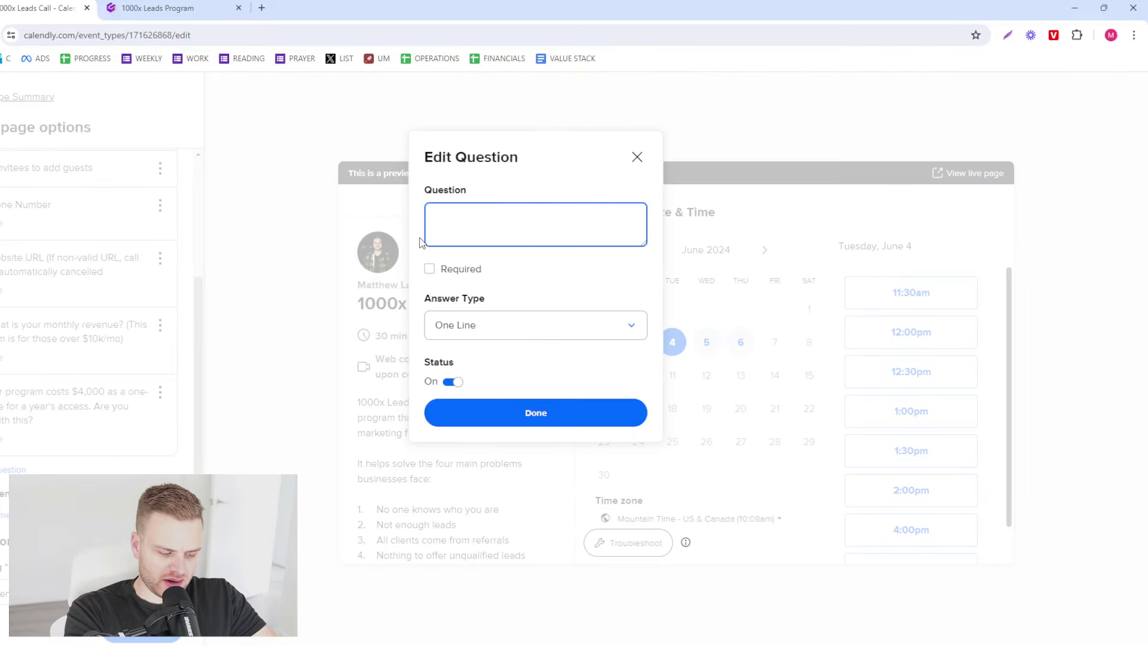
{"action": "type", "text": "How familiar are you w"}
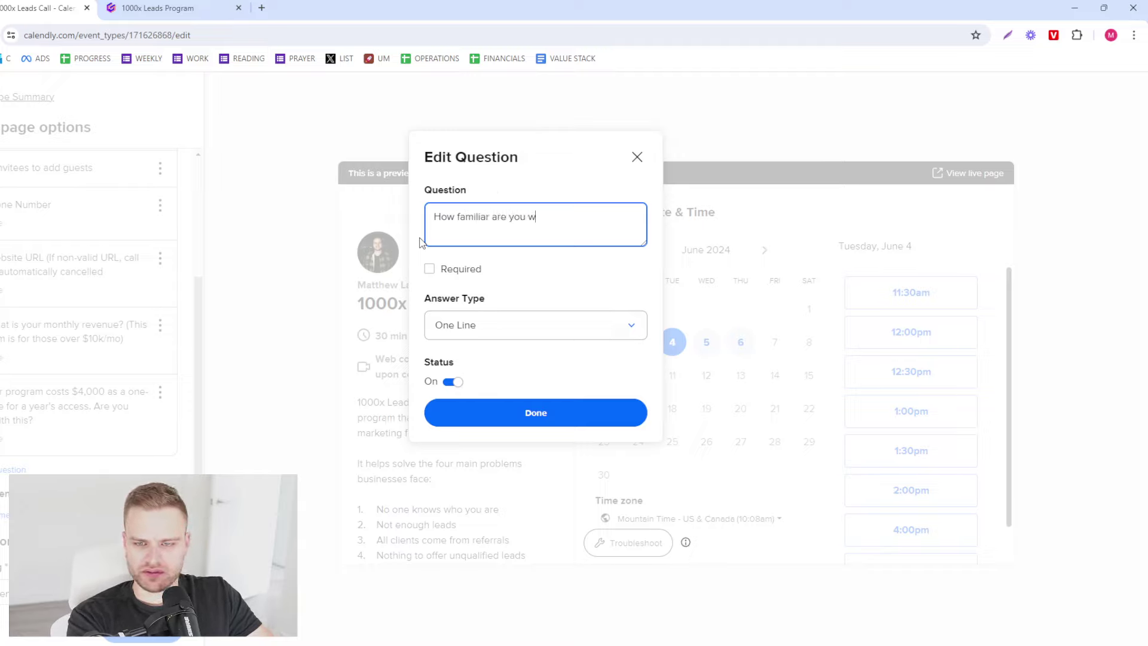
{"action": "type", "text": "ith us and our servic"}
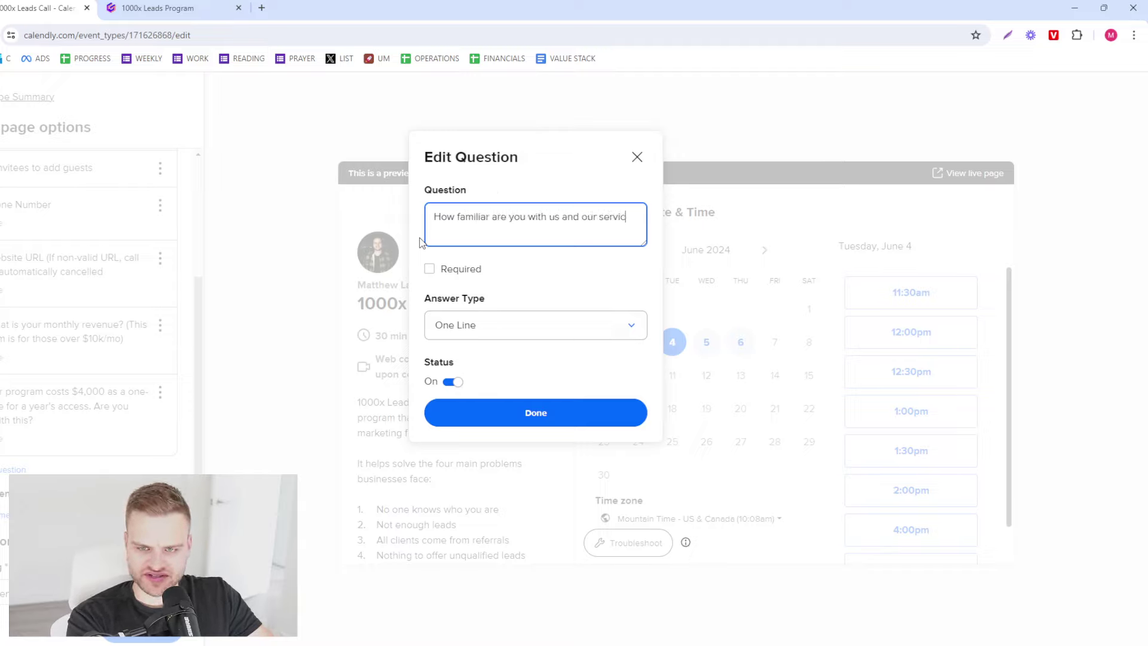
{"action": "key", "text": "BackSpace"}
{"action": "key", "text": "BackSpace"}
{"action": "key", "text": "BackSpace"}
{"action": "key", "text": "BackSpace"}
{"action": "key", "text": "BackSpace"}
{"action": "type", "text": "program on a scale of 1-10?"}
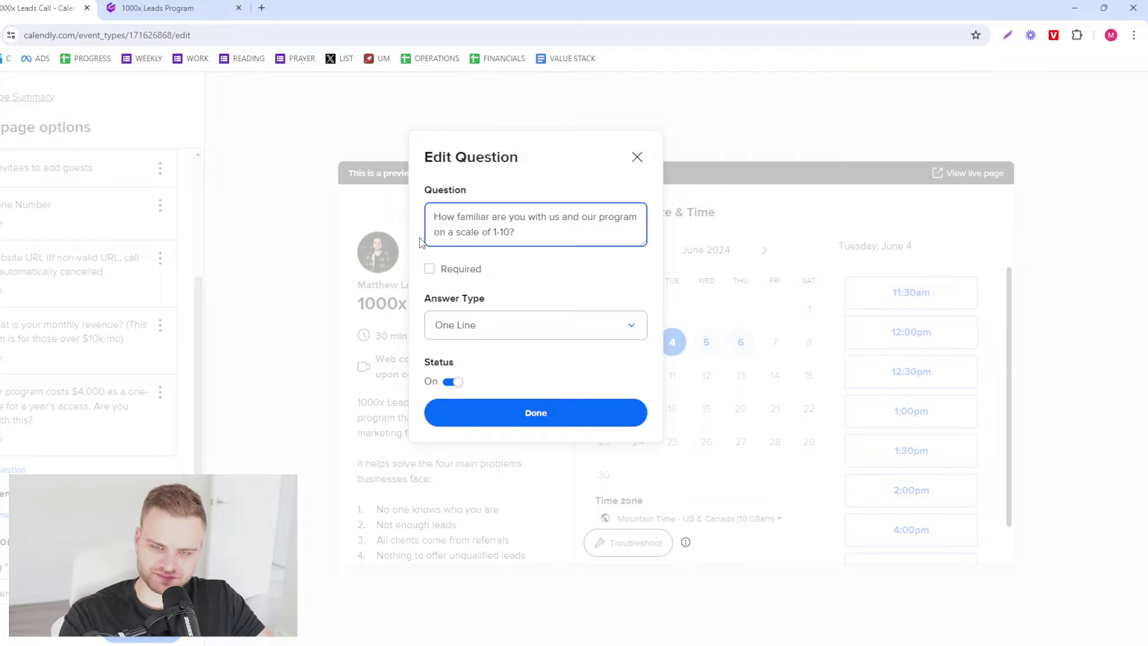
{"action": "left_click", "coordinate": [443, 268]}
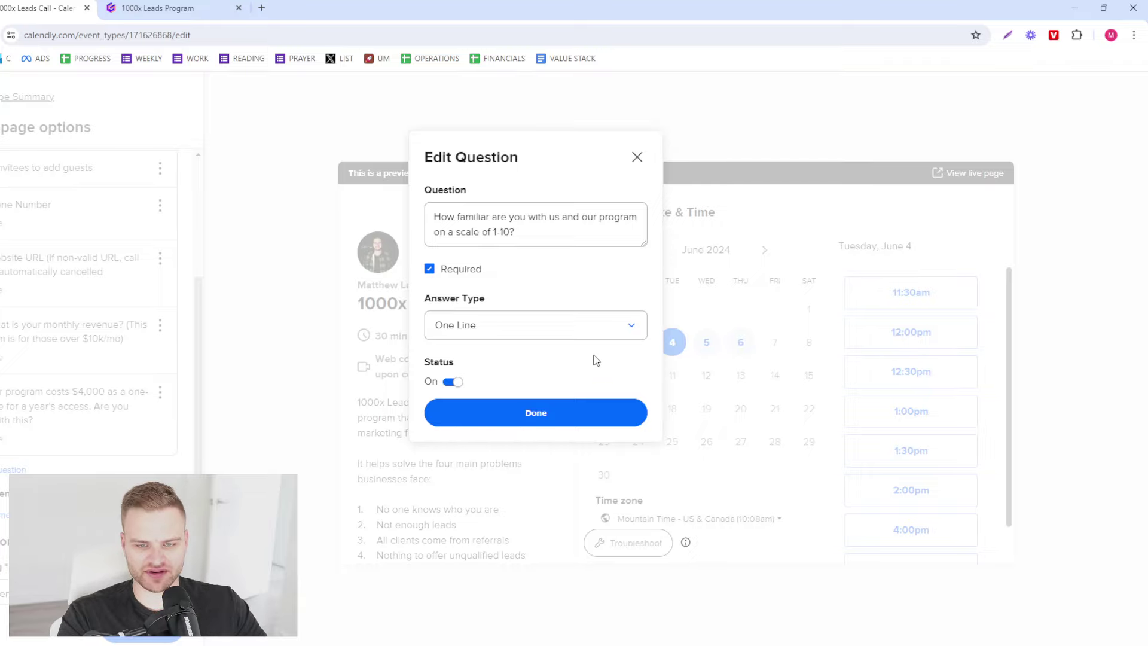
{"action": "left_click", "coordinate": [598, 401]}
- Add a required question 'What do you want to happen by the end of the call? (Please write 2-3 sentences)'
{"action": "left_click", "coordinate": [146, 638]}
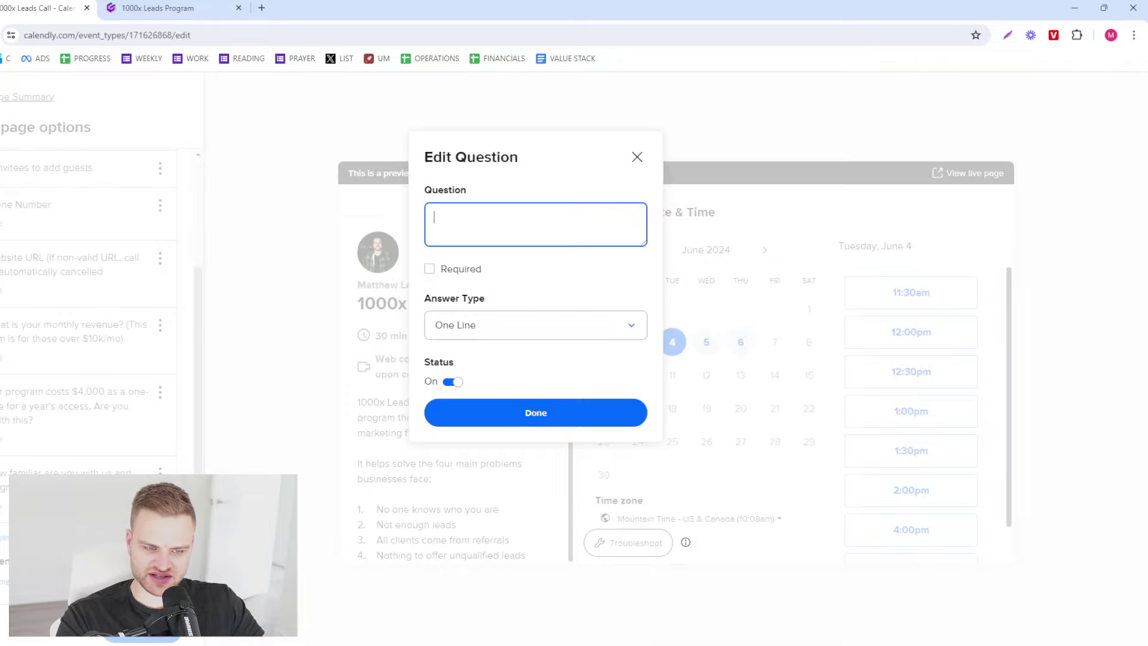
{"action": "left_click", "coordinate": [464, 270]}
{"action": "left_click", "coordinate": [482, 218]}
{"action": "type", "text": "What "}
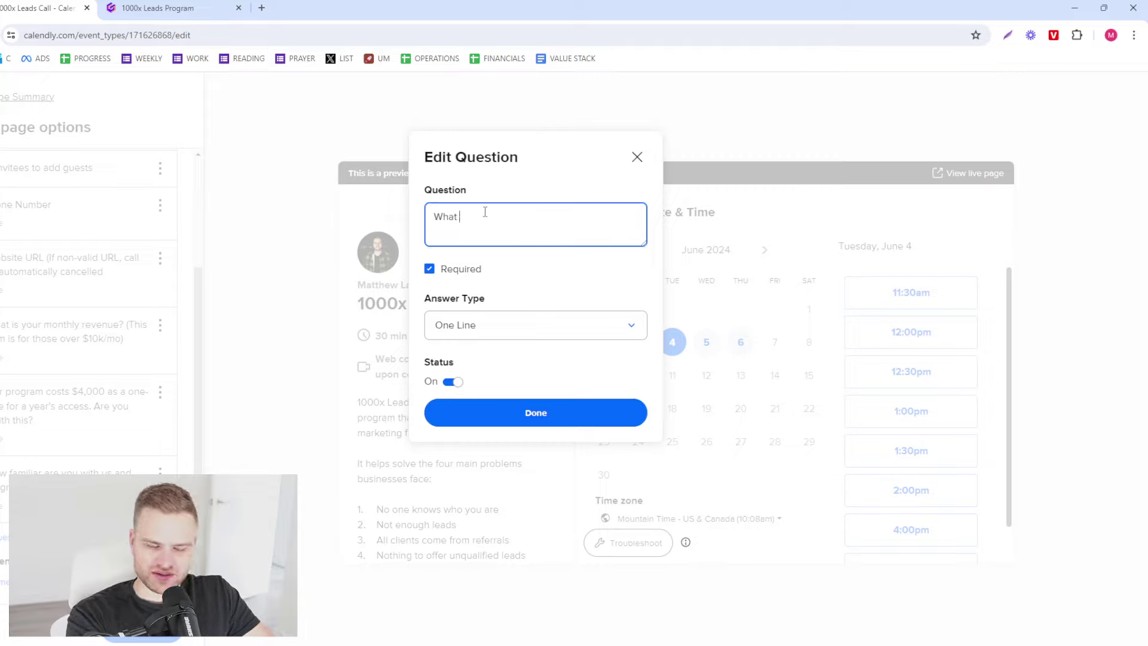
{"action": "type", "text": "would you like to"}
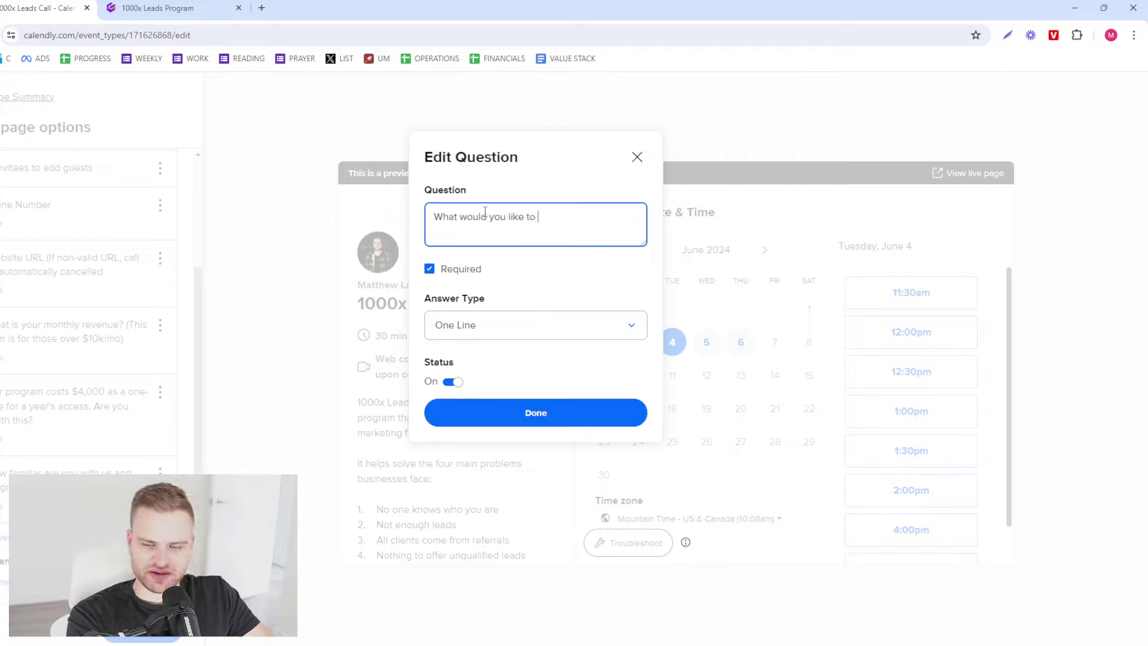
{"action": "type", "text": " learn"}
{"action": "key", "text": "ctrl+a"}
{"action": "type", "text": "What would"}
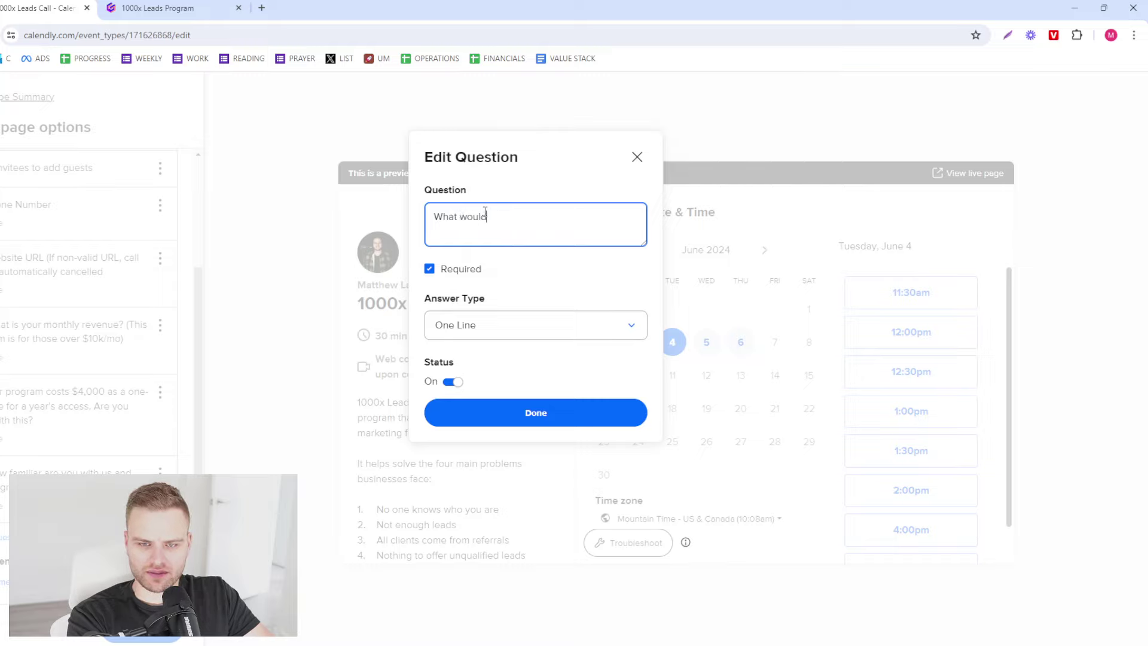
{"action": "type", "text": " you like to ha"}
{"action": "key", "text": "ctrl+a"}
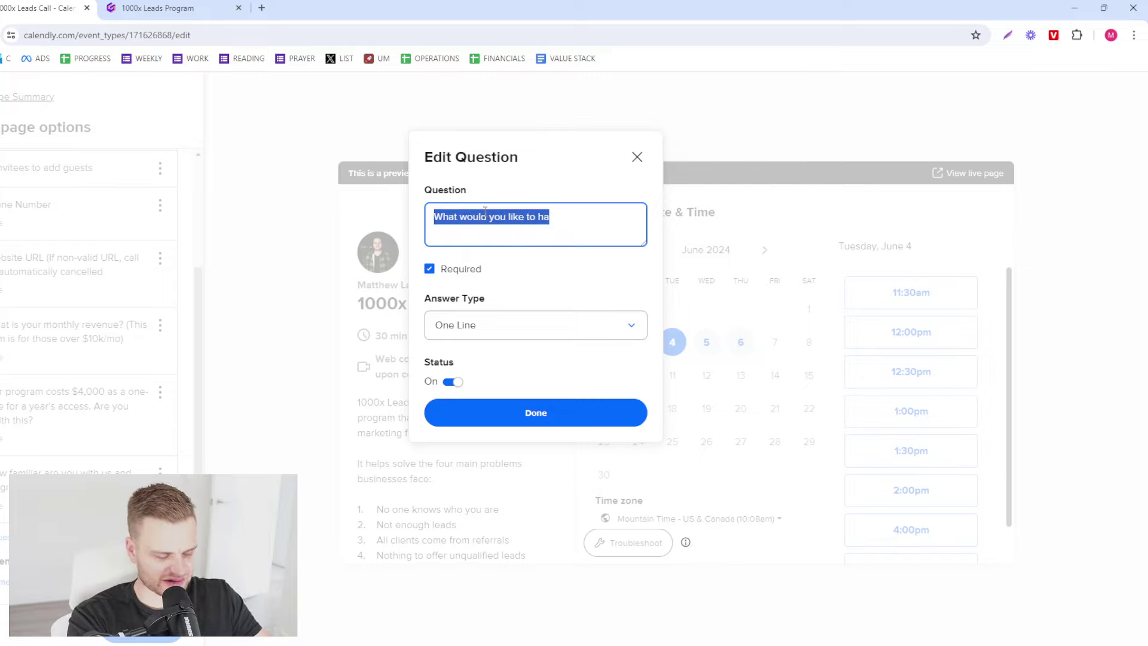
{"action": "type", "text": "What would"}
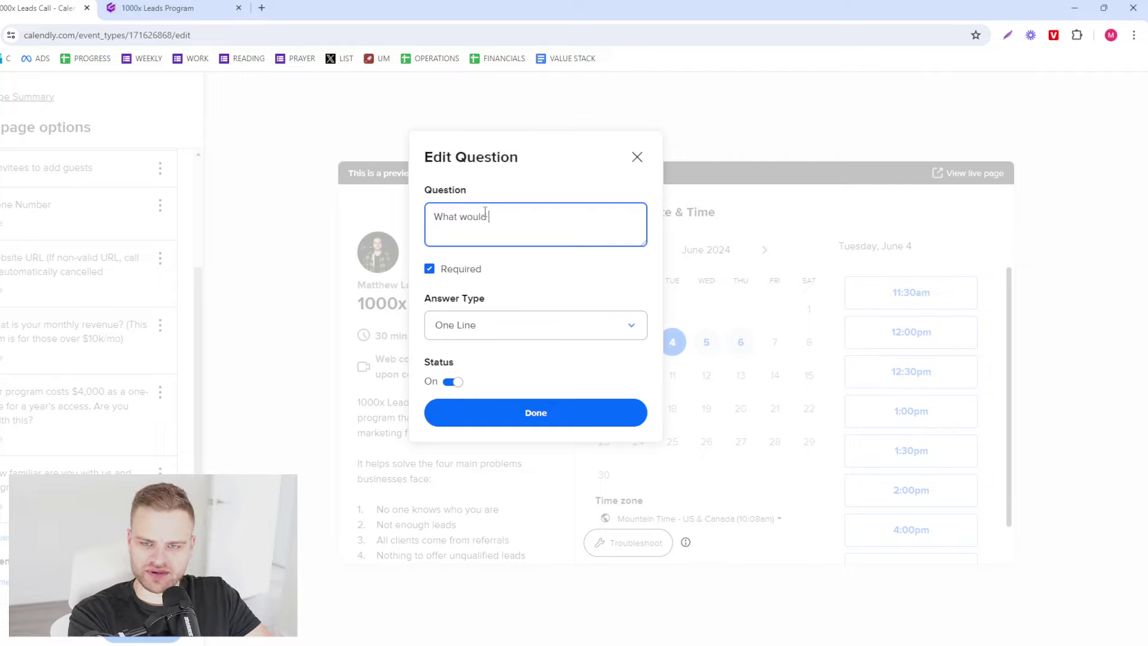
{"action": "type", "text": " be an ideal cu"}
{"action": "key", "text": "ctrl+a"}
{"action": "type", "text": "What do you want "}
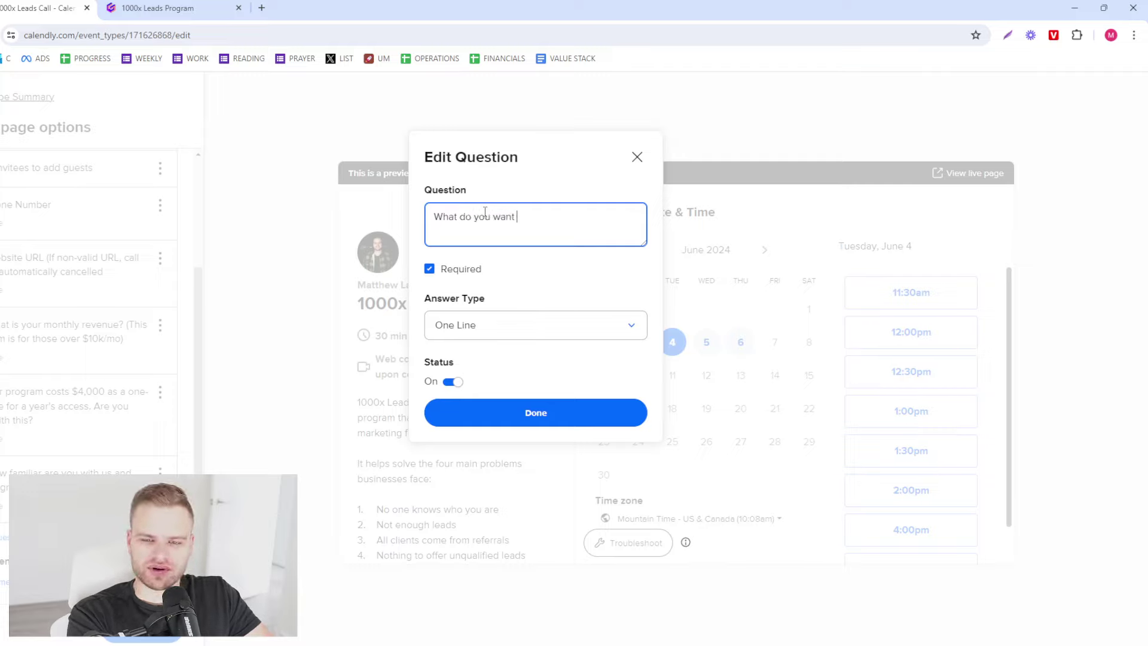
{"action": "type", "text": "to happen by the end of"}
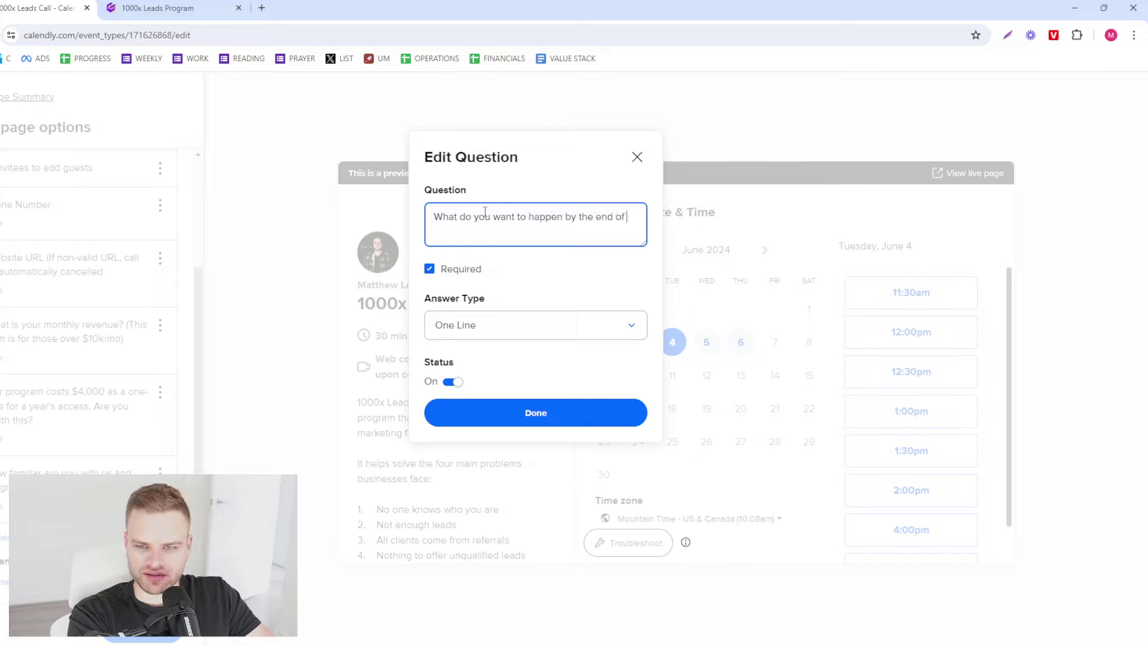
{"action": "type", "text": " the call? (Please put"}
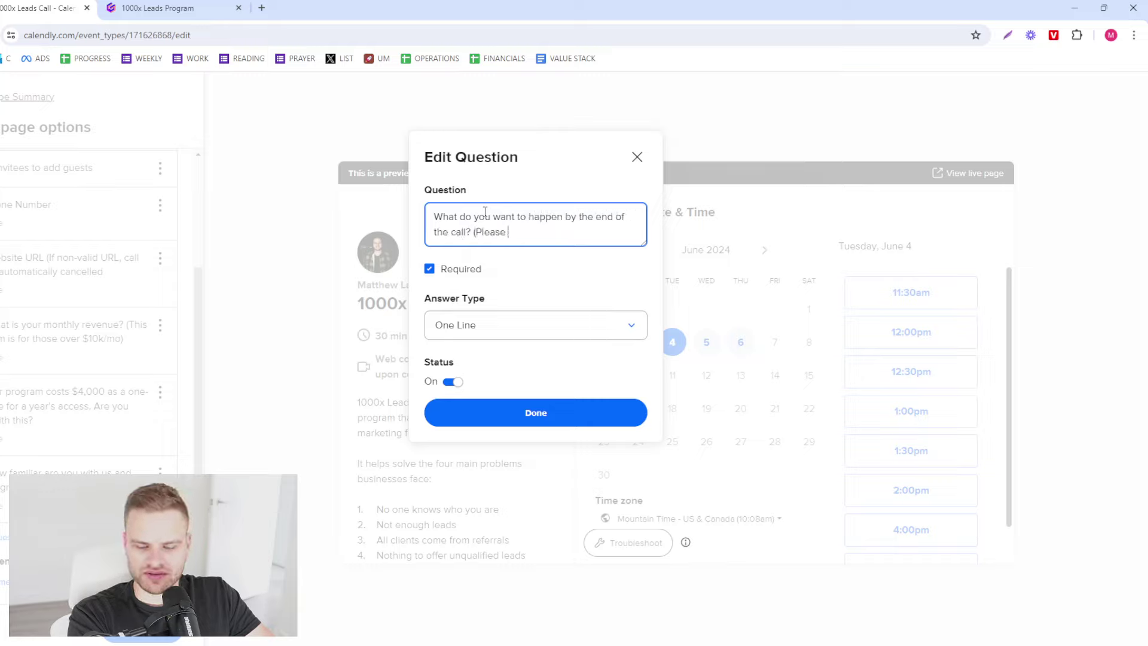
{"action": "key", "text": "BackSpace"}
{"action": "type", "text": "write 2-3 sentences)"}
- Save the end-of-call outcome question to the booking form
{"action": "left_click", "coordinate": [508, 417]}
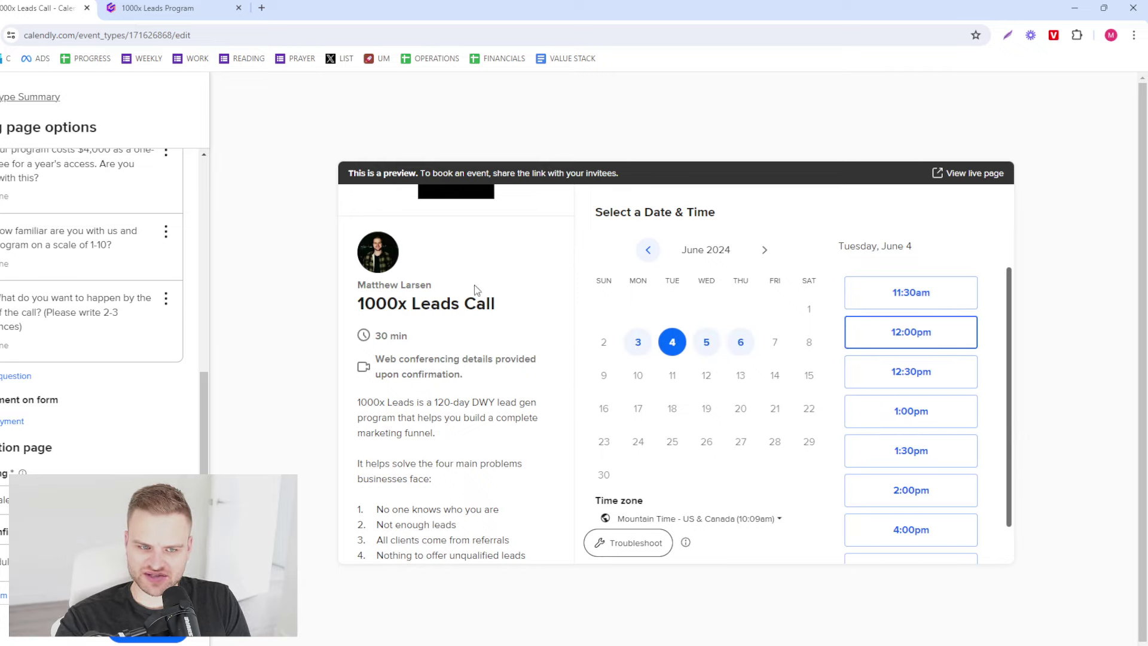
{"action": "scroll", "coordinate": [52, 224], "scroll_direction": "up", "scroll_amount": 5}
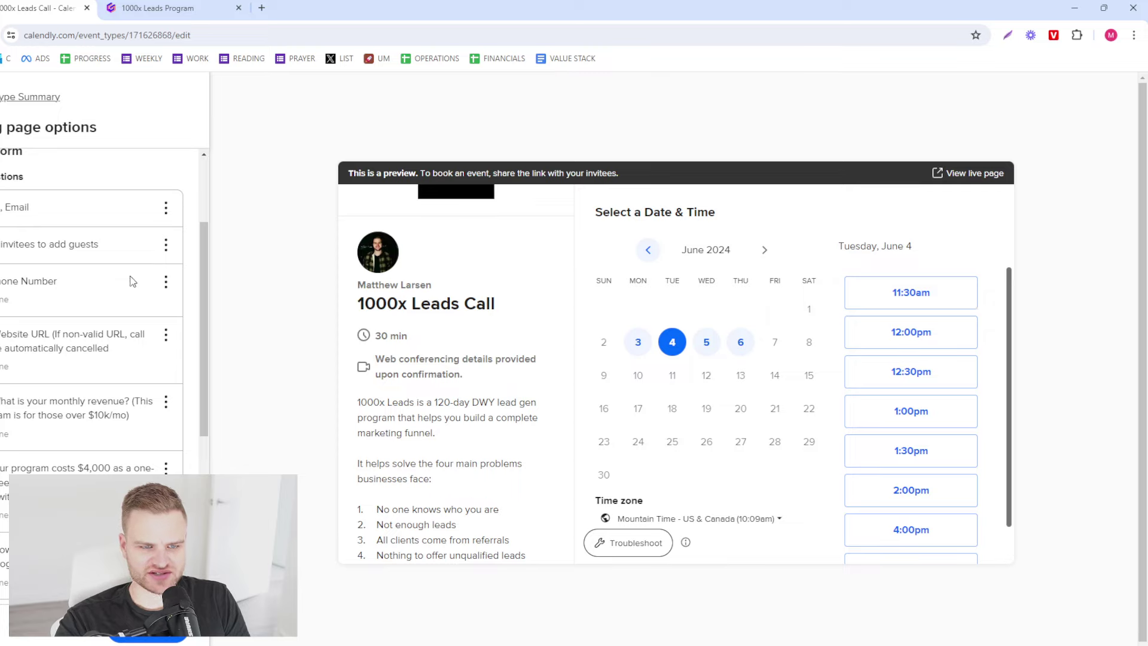
{"action": "scroll", "coordinate": [91, 380], "scroll_direction": "down", "scroll_amount": 2}
{"action": "scroll", "coordinate": [91, 381], "scroll_direction": "down", "scroll_amount": 3}
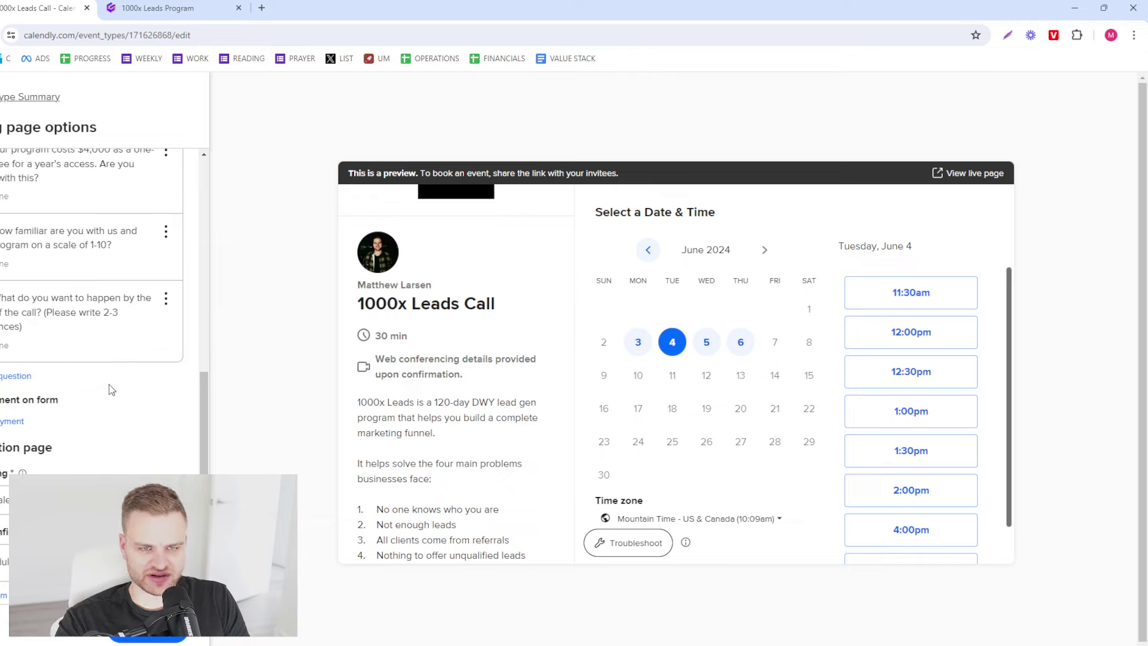
{"action": "scroll", "coordinate": [113, 395], "scroll_direction": "up", "scroll_amount": 5}
- Set the Confirmation page to redirect to an external site
{"action": "scroll", "coordinate": [134, 420], "scroll_direction": "down", "scroll_amount": 5}
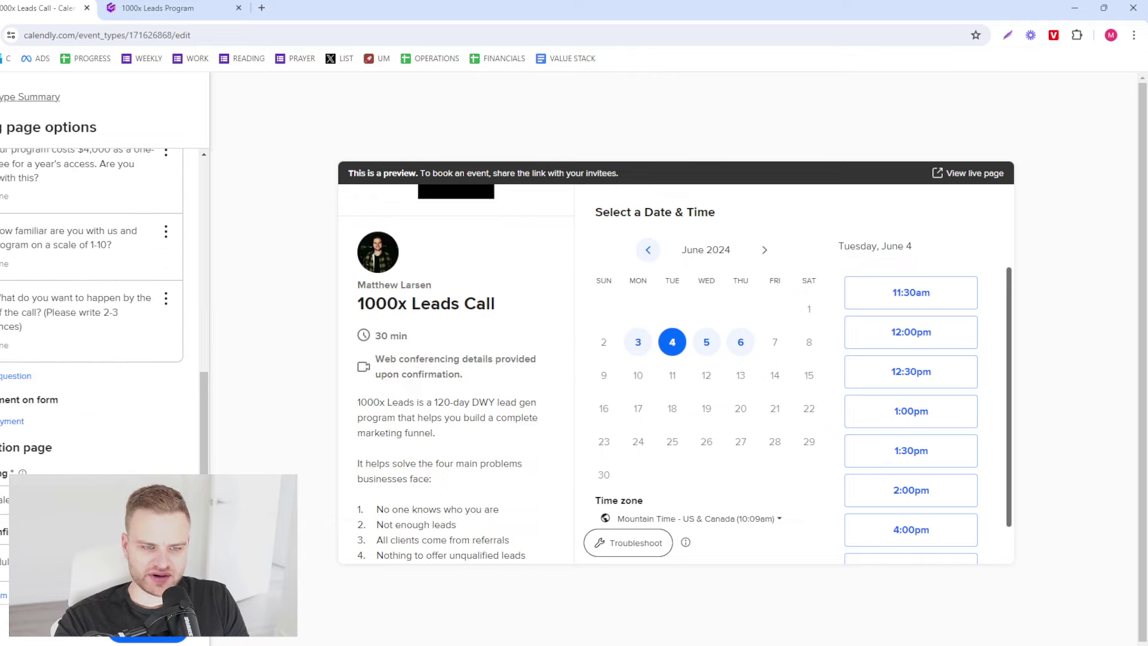
{"action": "scroll", "coordinate": [101, 359], "scroll_direction": "down", "scroll_amount": 1}
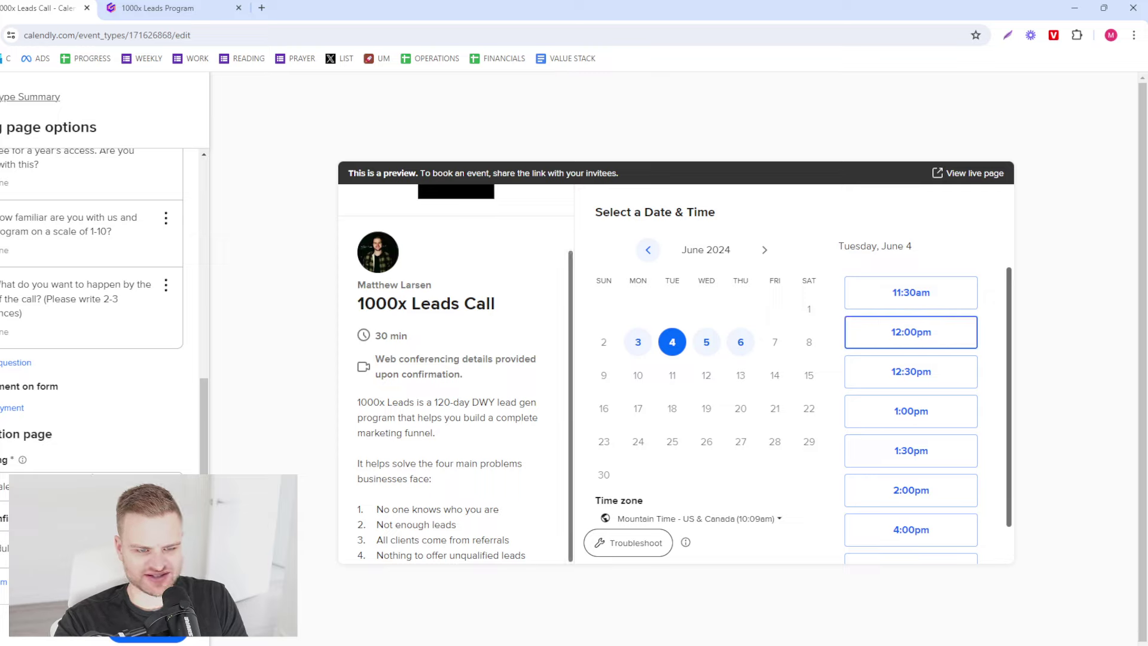
{"action": "left_click", "coordinate": [90, 485]}
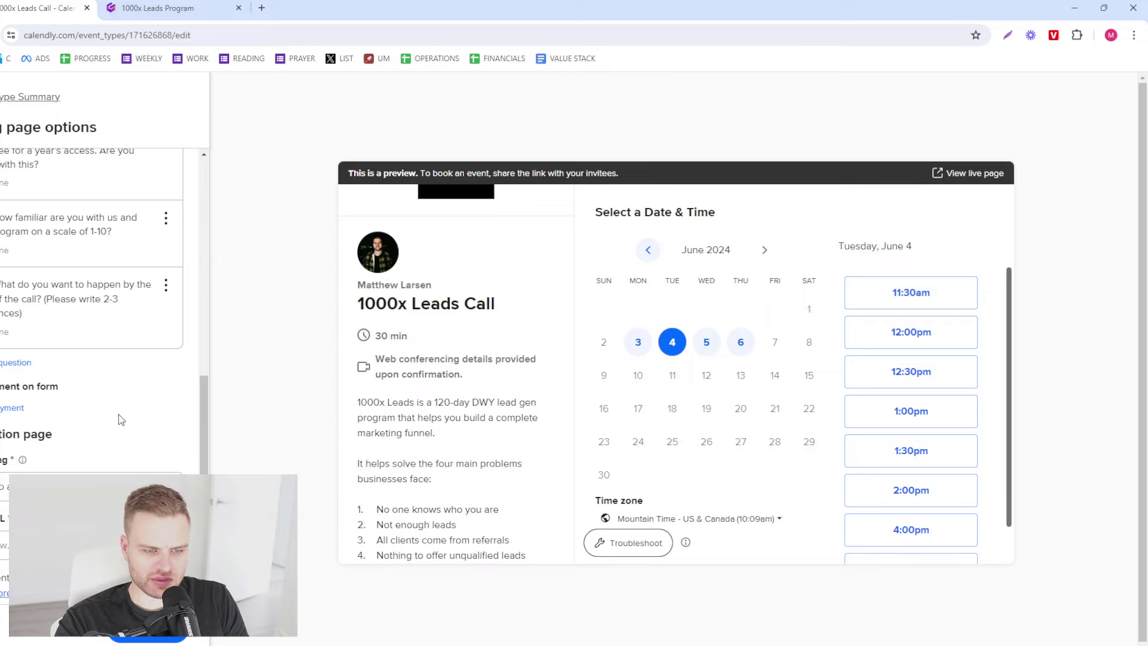
{"action": "scroll", "coordinate": [118, 417], "scroll_direction": "down", "scroll_amount": 1}
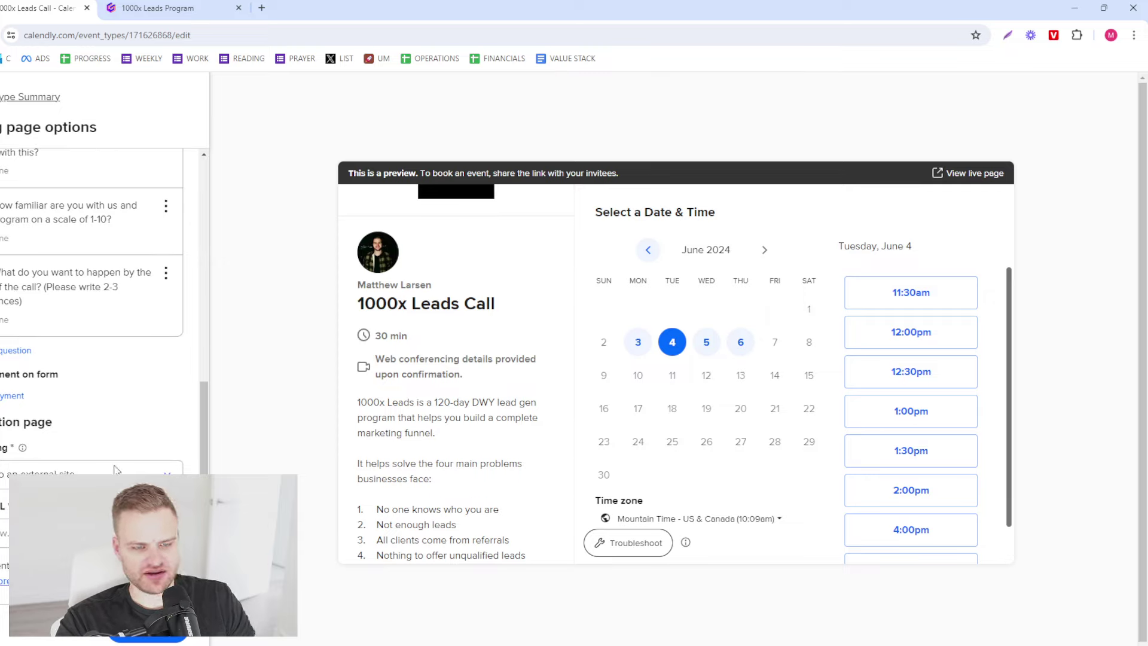
{"action": "left_click", "coordinate": [177, 8]}
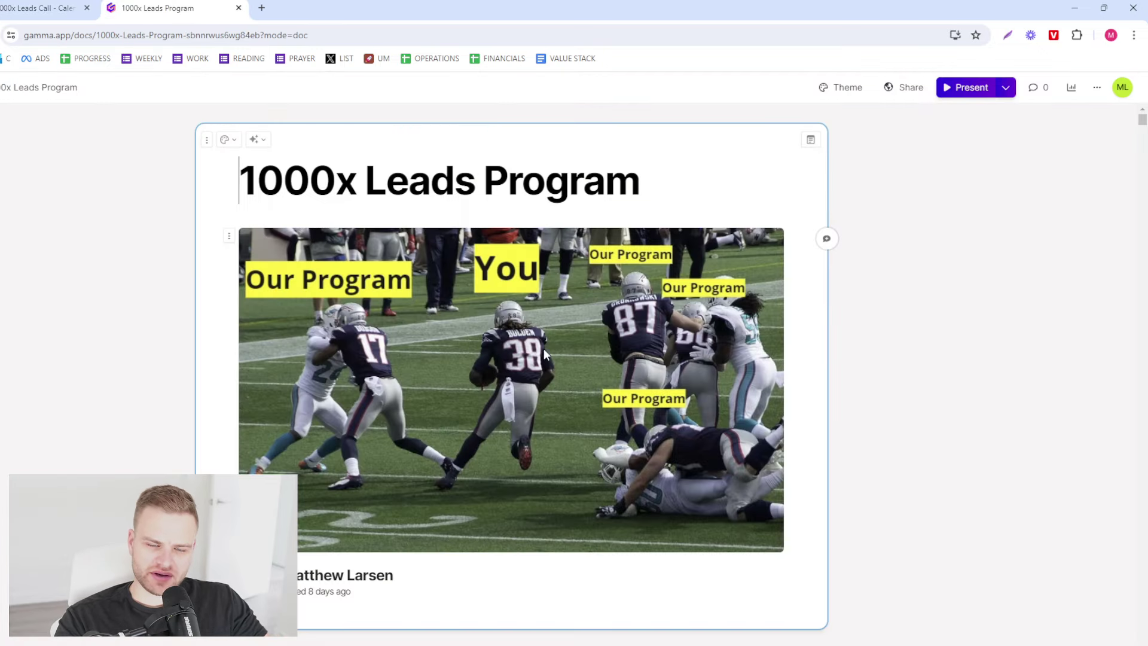
{"action": "left_click", "coordinate": [911, 88]}
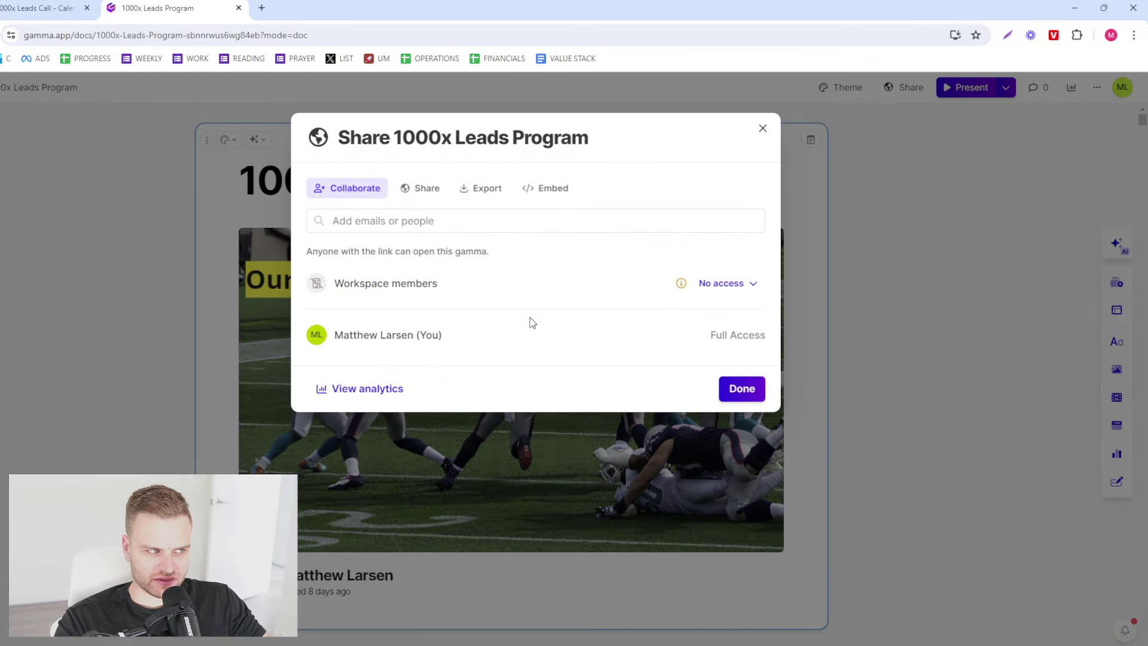
{"action": "left_click", "coordinate": [426, 189]}
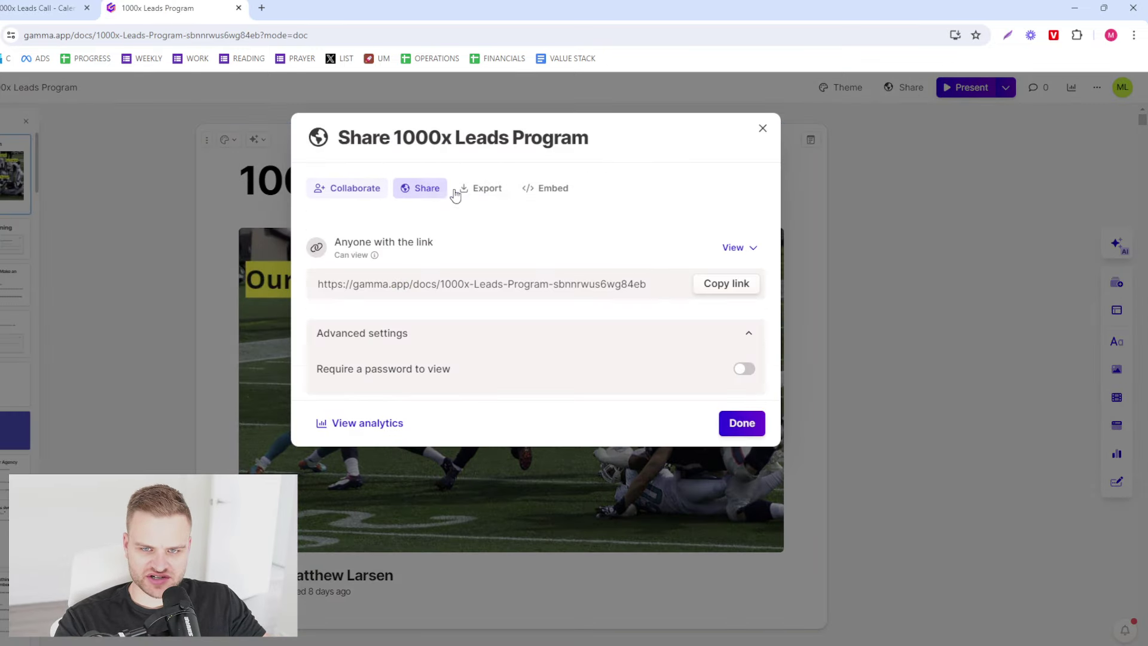
{"action": "left_click", "coordinate": [720, 290]}
{"action": "left_click", "coordinate": [66, 8]}
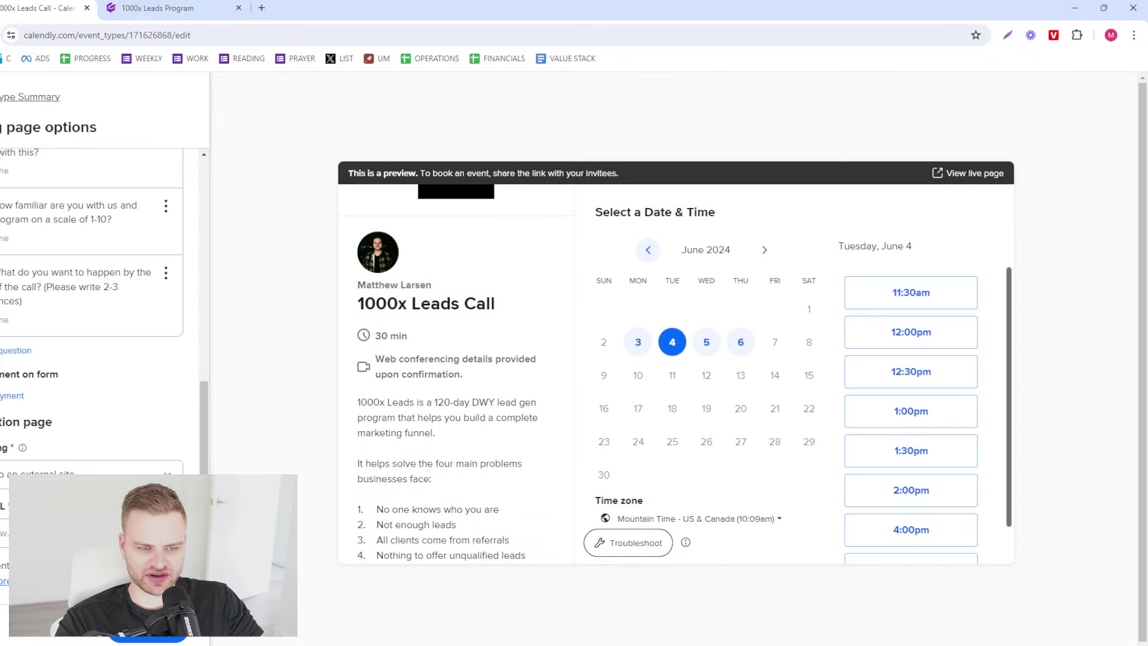
{"action": "left_click", "coordinate": [157, 8]}
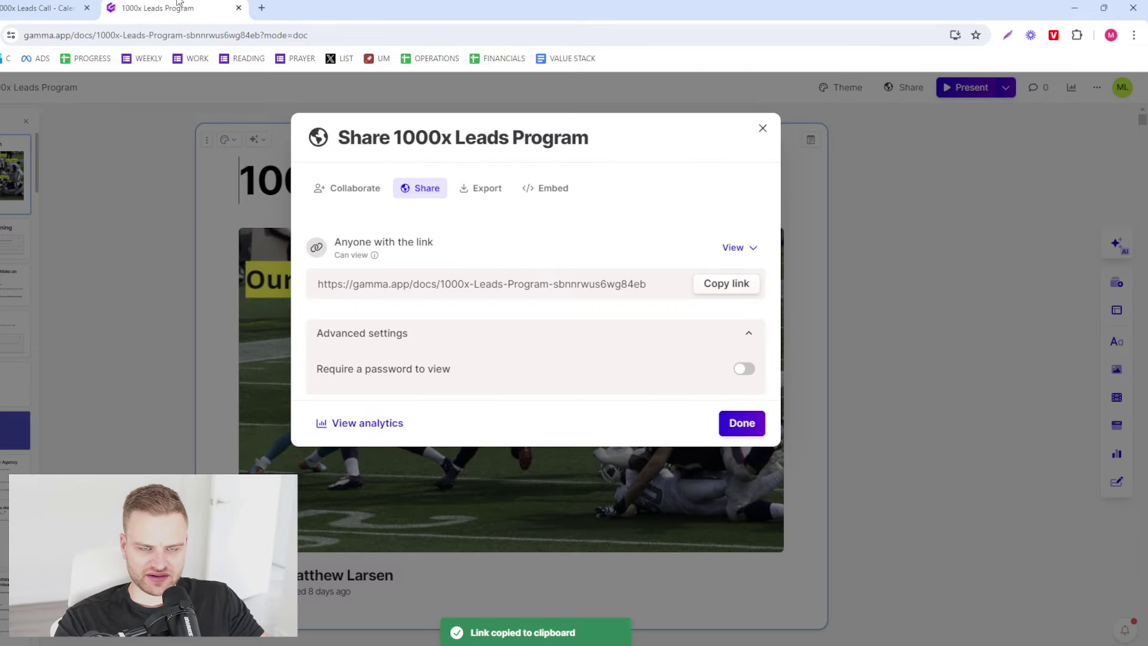
{"action": "left_click", "coordinate": [198, 330]}
{"action": "scroll", "coordinate": [606, 362], "scroll_direction": "down", "scroll_amount": 20}
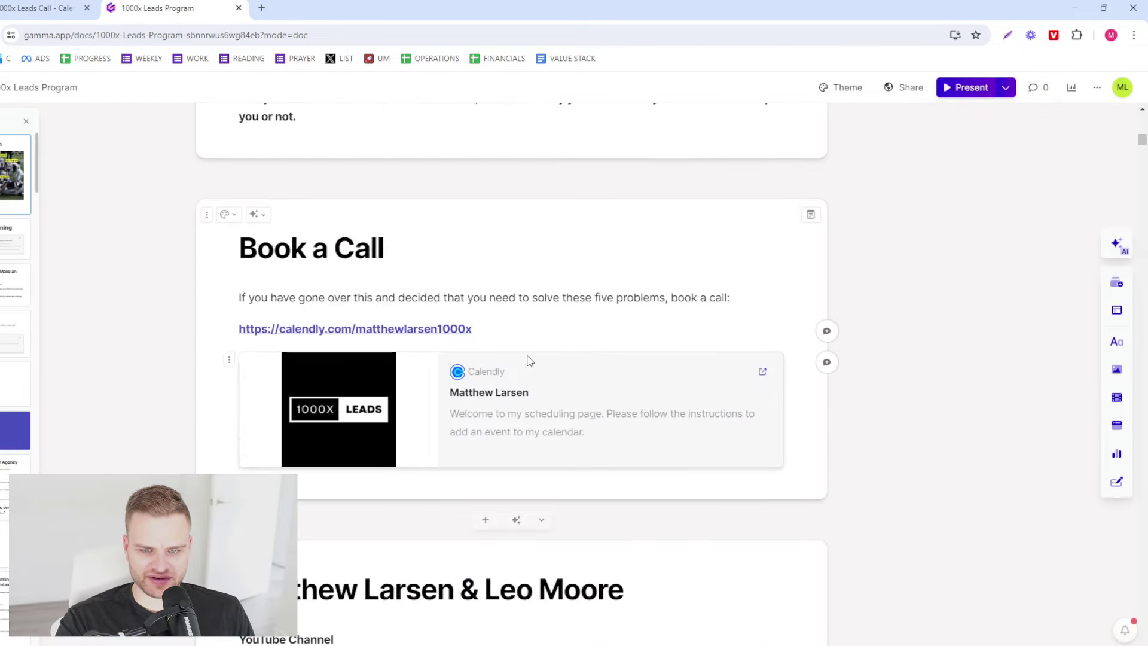
{"action": "scroll", "coordinate": [738, 391], "scroll_direction": "down", "scroll_amount": 8}
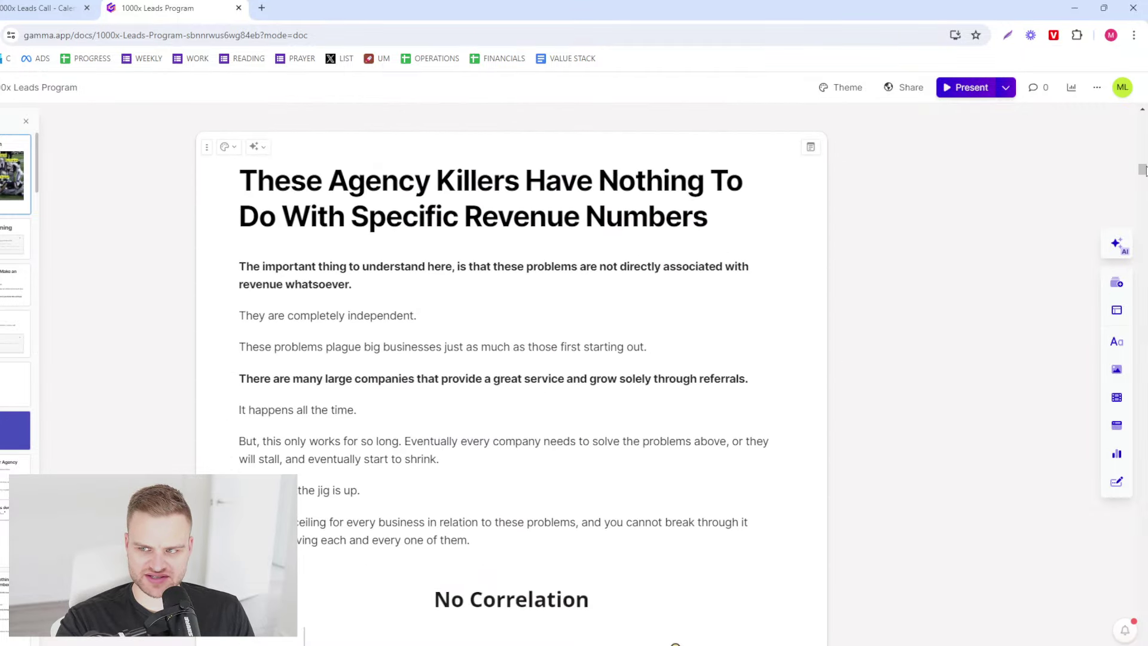
{"action": "left_click_drag", "start_coordinate": [1142, 171], "coordinate": [1124, 347]}
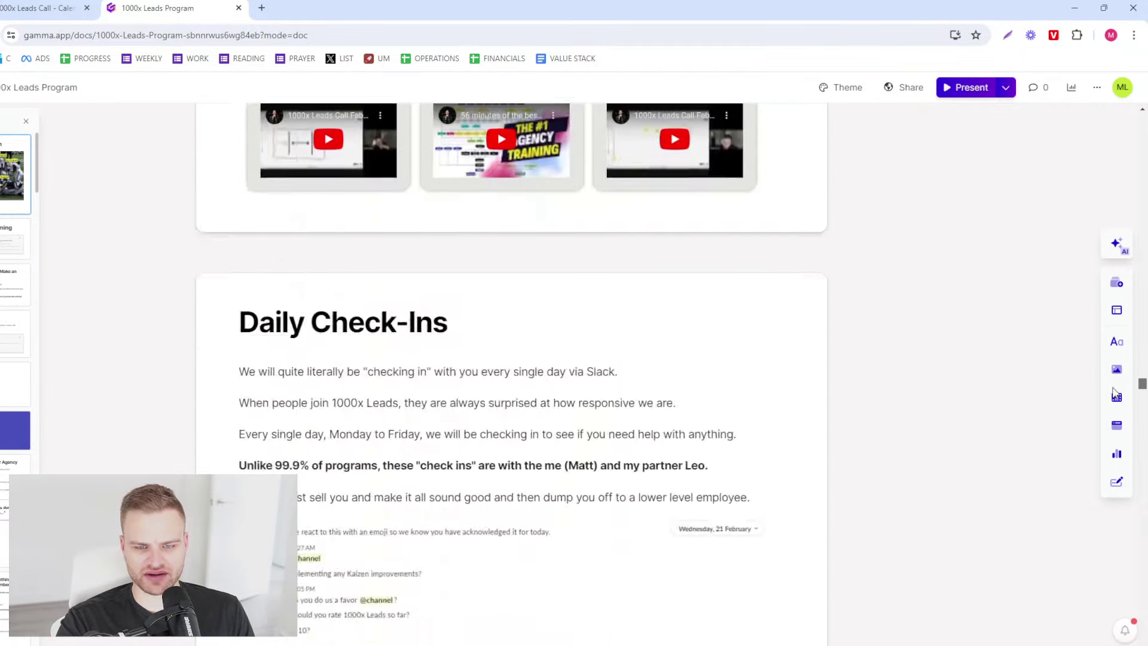
{"action": "scroll", "coordinate": [1113, 394], "scroll_direction": "down", "scroll_amount": 20}
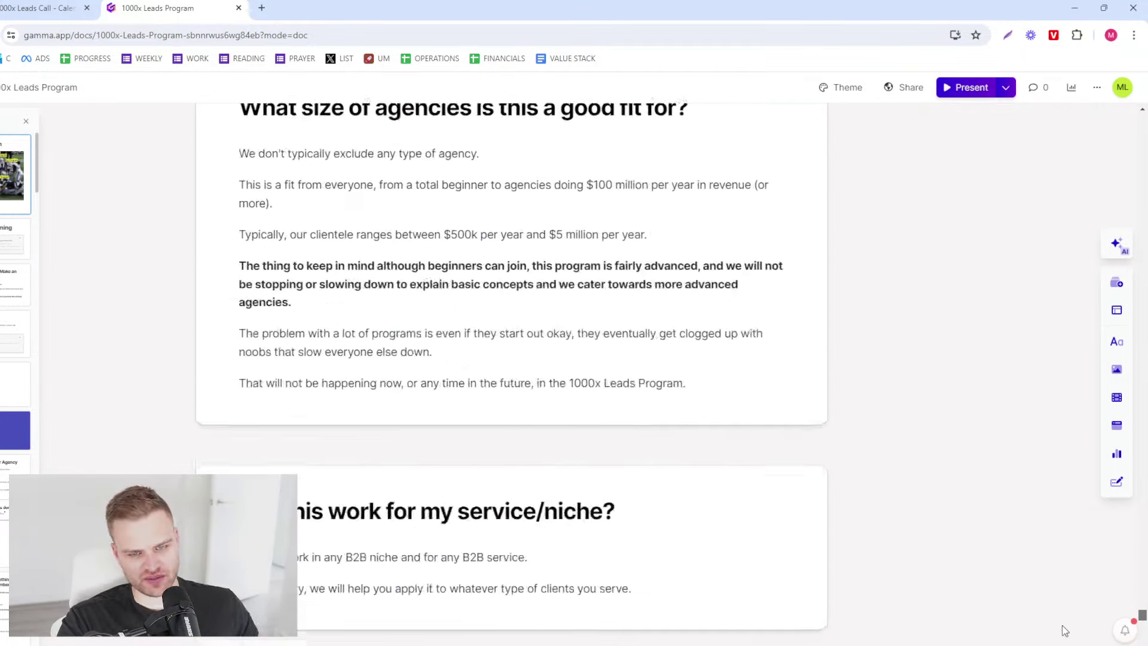
{"action": "scroll", "coordinate": [1079, 546], "scroll_direction": "up", "scroll_amount": 20}
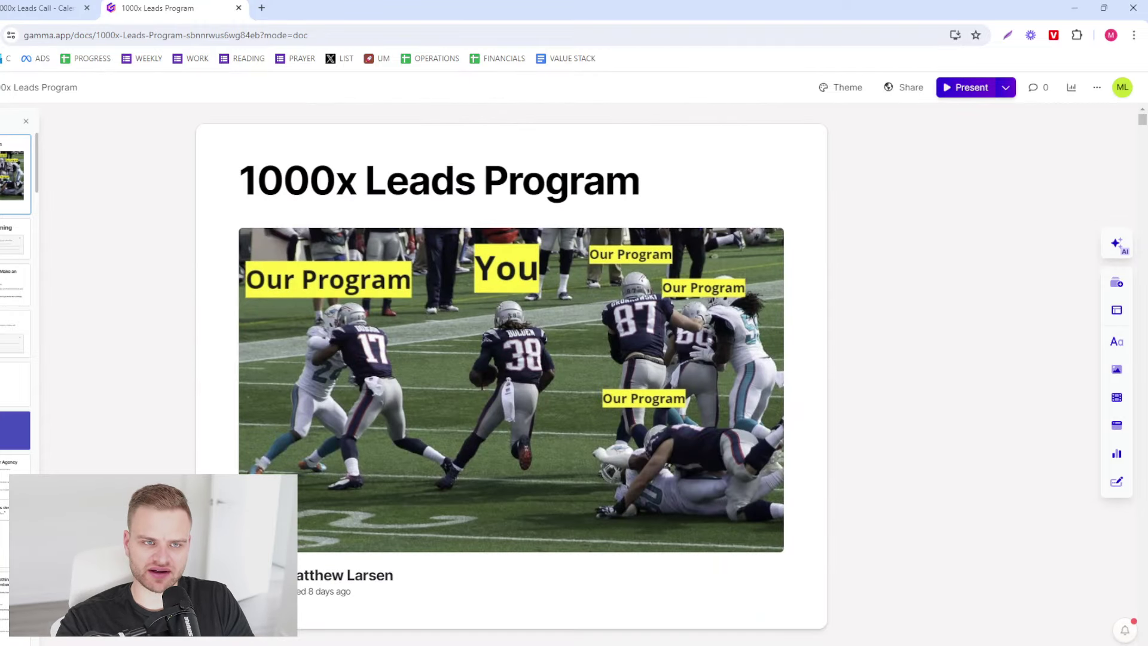
{"action": "left_click", "coordinate": [62, 7]}
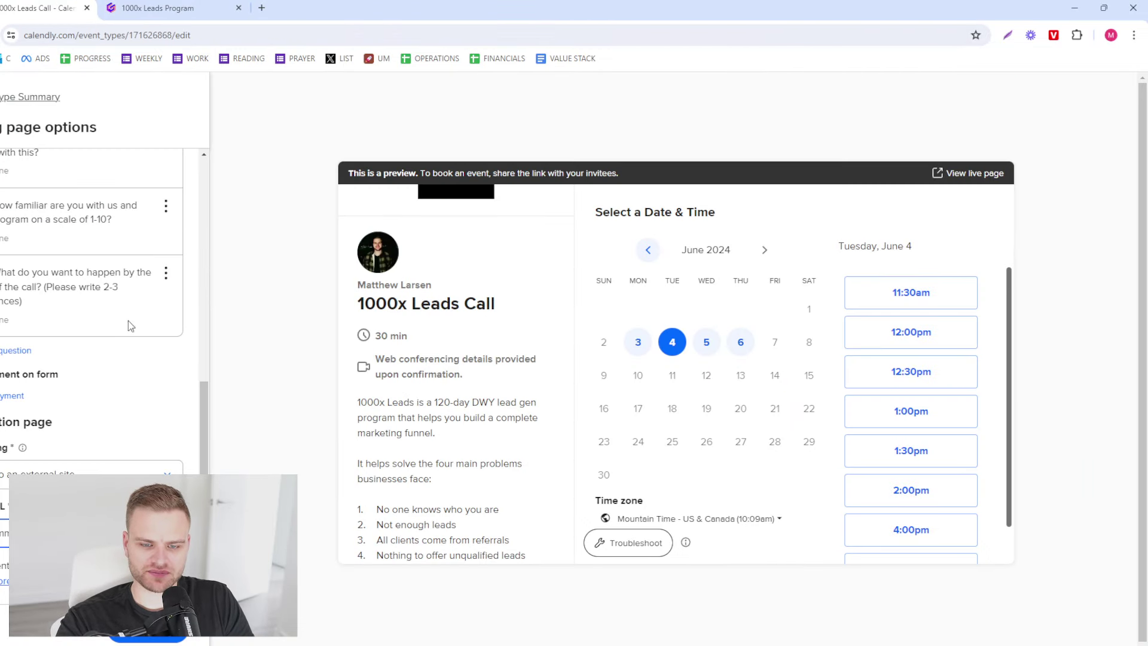
- Save and close the booking page options, then open Notifications and workflows showing the calendar invitation
{"action": "left_click", "coordinate": [144, 638]}
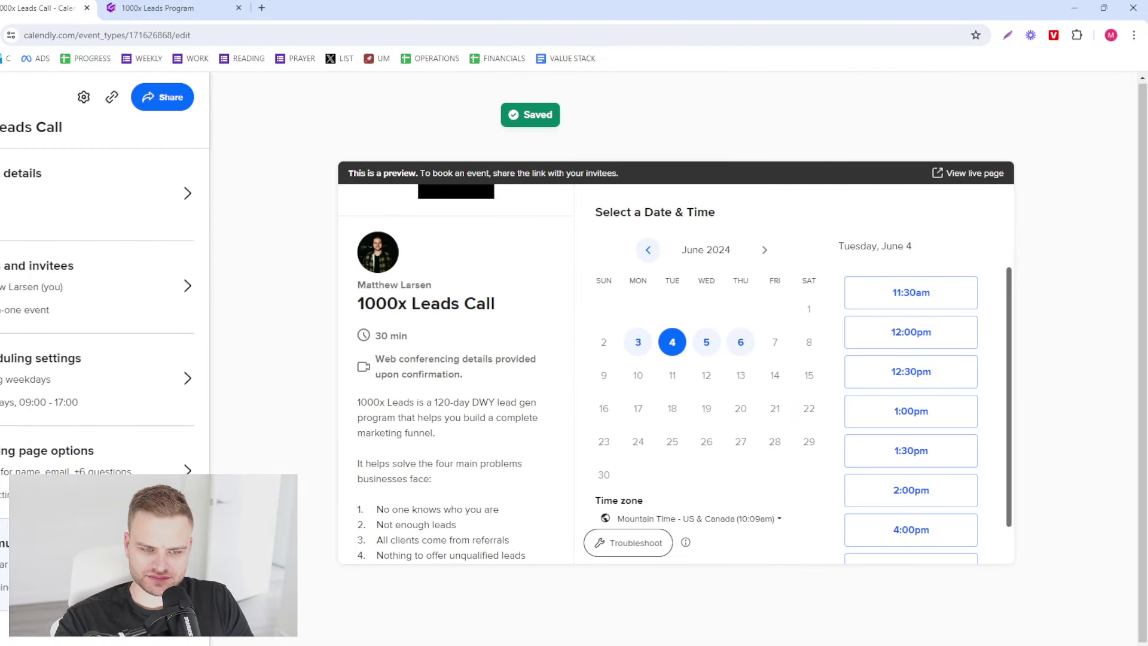
{"action": "left_click", "coordinate": [71, 541]}
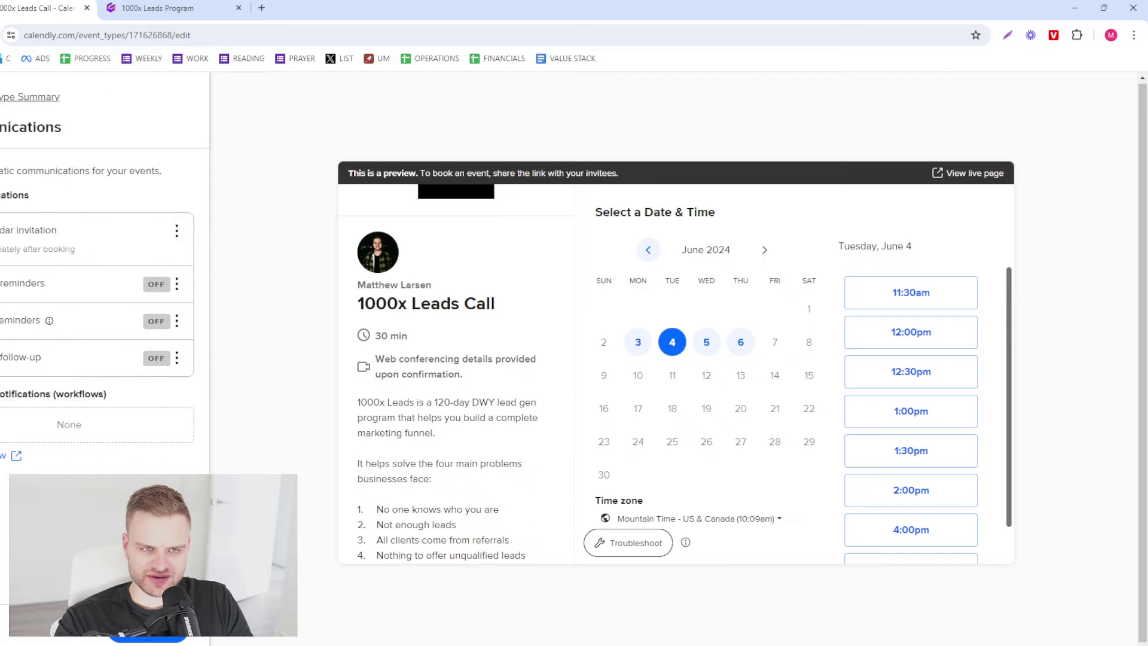
{"action": "left_click", "coordinate": [147, 639]}
{"action": "left_click", "coordinate": [126, 469]}
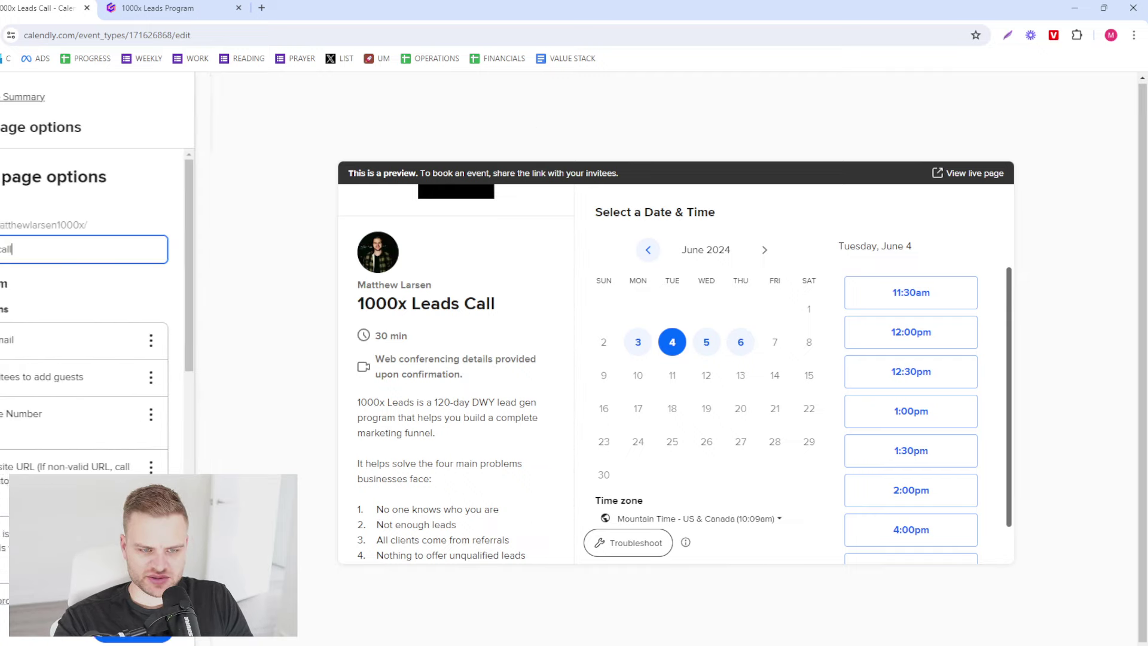
{"action": "scroll", "coordinate": [100, 390], "scroll_direction": "down", "scroll_amount": 2}
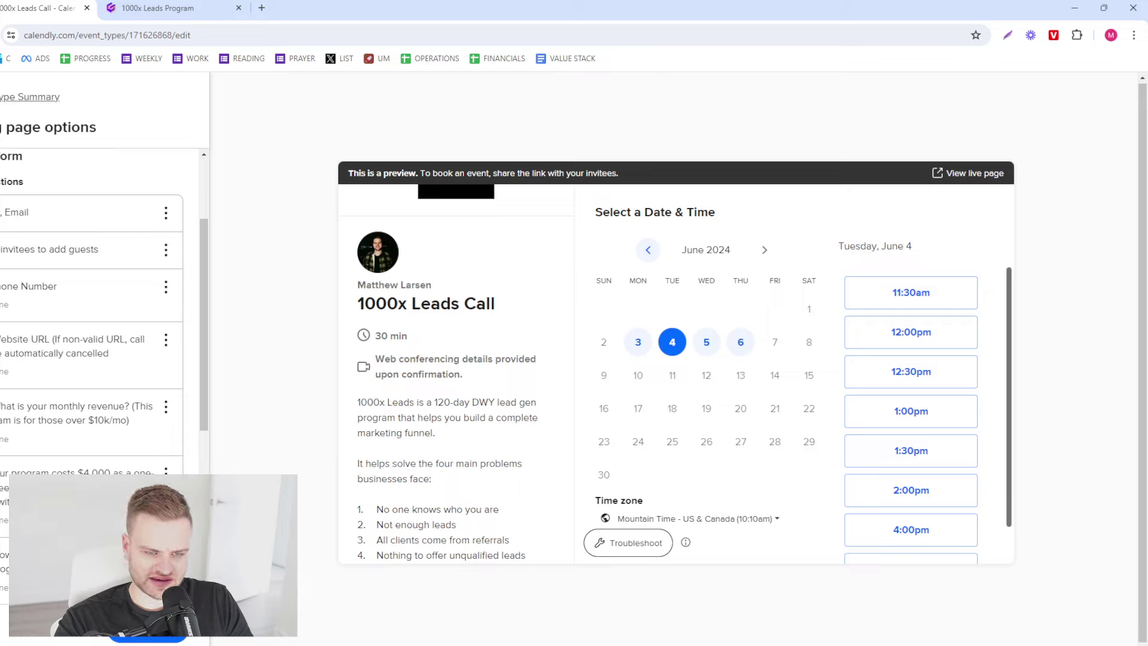
{"action": "scroll", "coordinate": [96, 472], "scroll_direction": "down", "scroll_amount": 1}
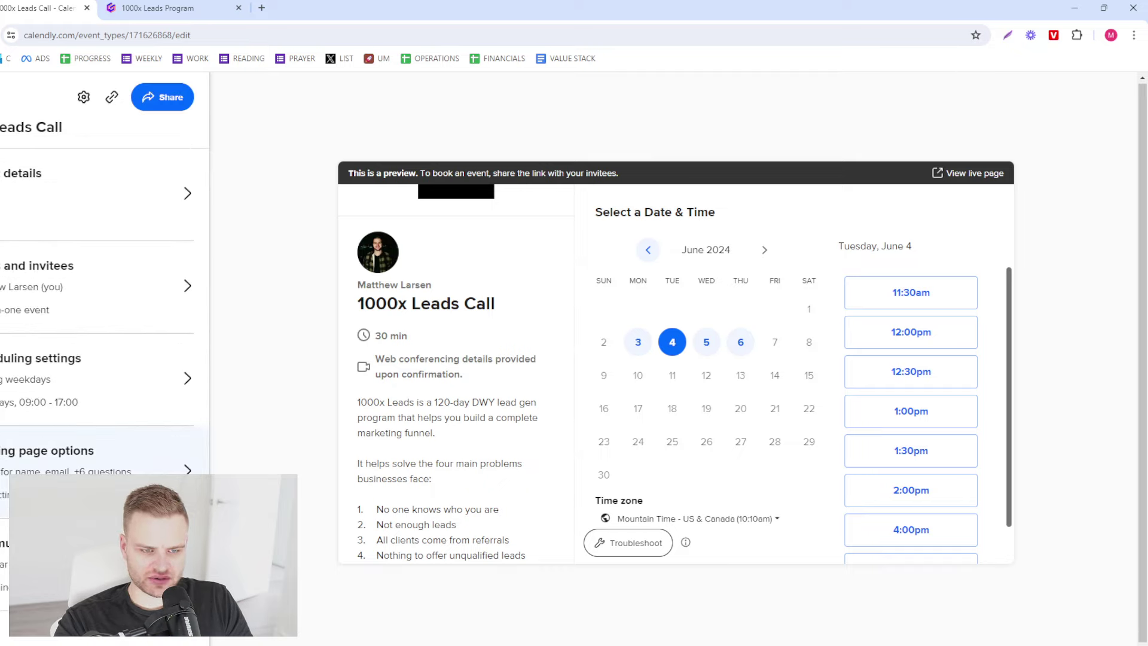
{"action": "left_click", "coordinate": [110, 458]}
{"action": "scroll", "coordinate": [109, 462], "scroll_direction": "down", "scroll_amount": 5}
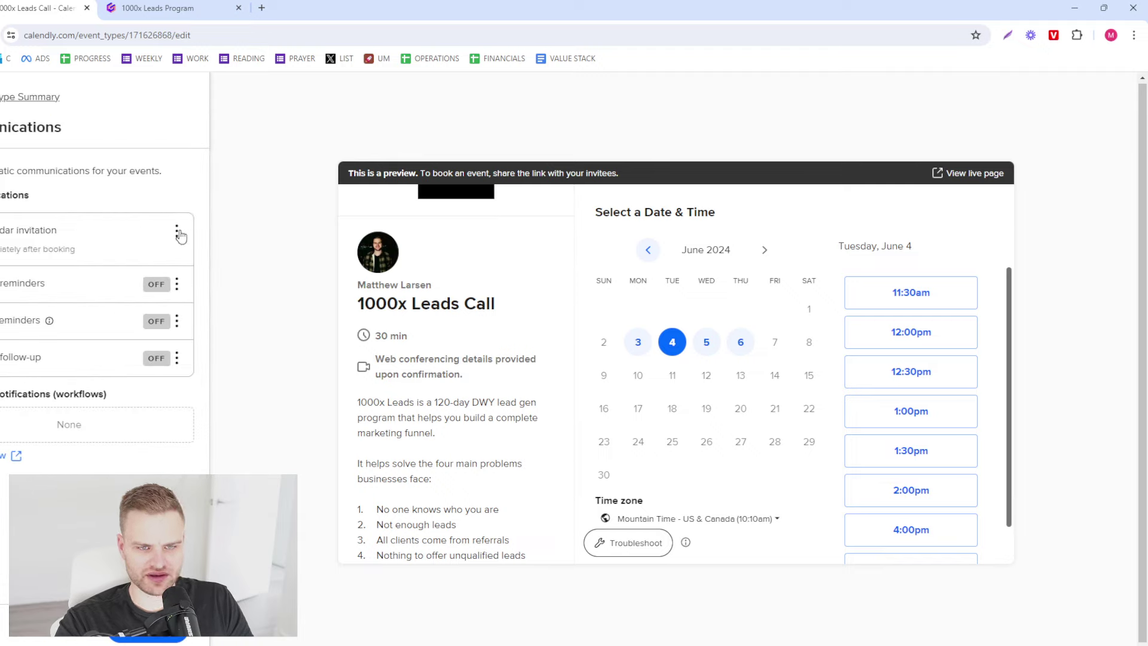
- Edit the calendar invitation and type a cancellation policy beginning 'Cannot make it, please le…'
{"action": "left_click", "coordinate": [178, 235]}
{"action": "left_click", "coordinate": [176, 255]}
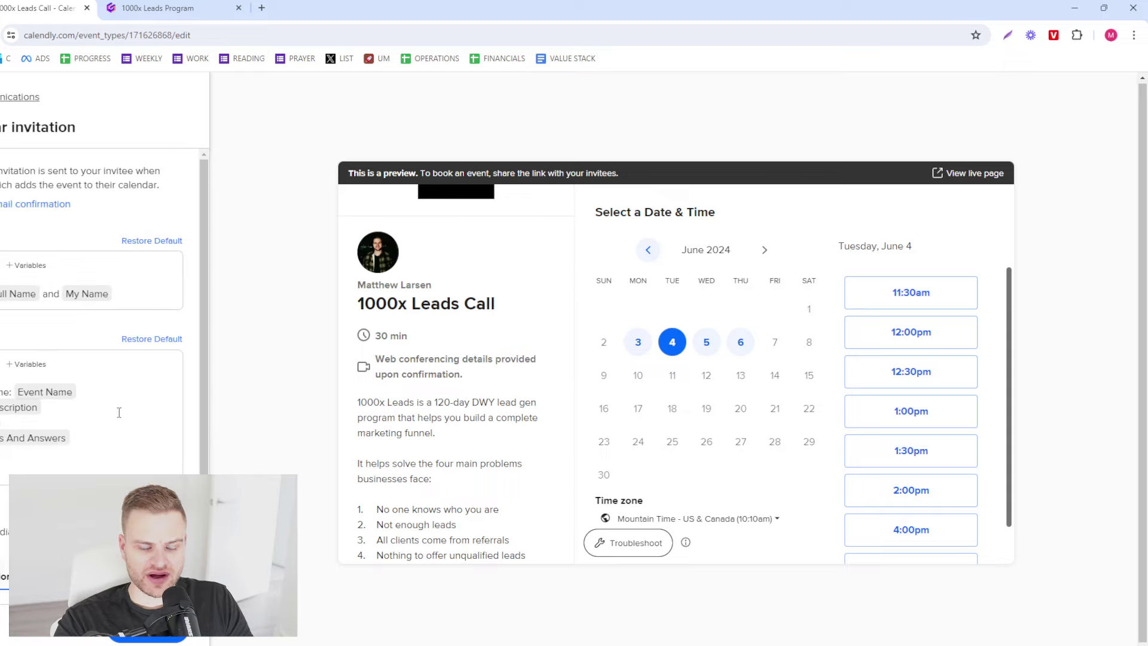
{"action": "scroll", "coordinate": [90, 389], "scroll_direction": "down", "scroll_amount": 2}
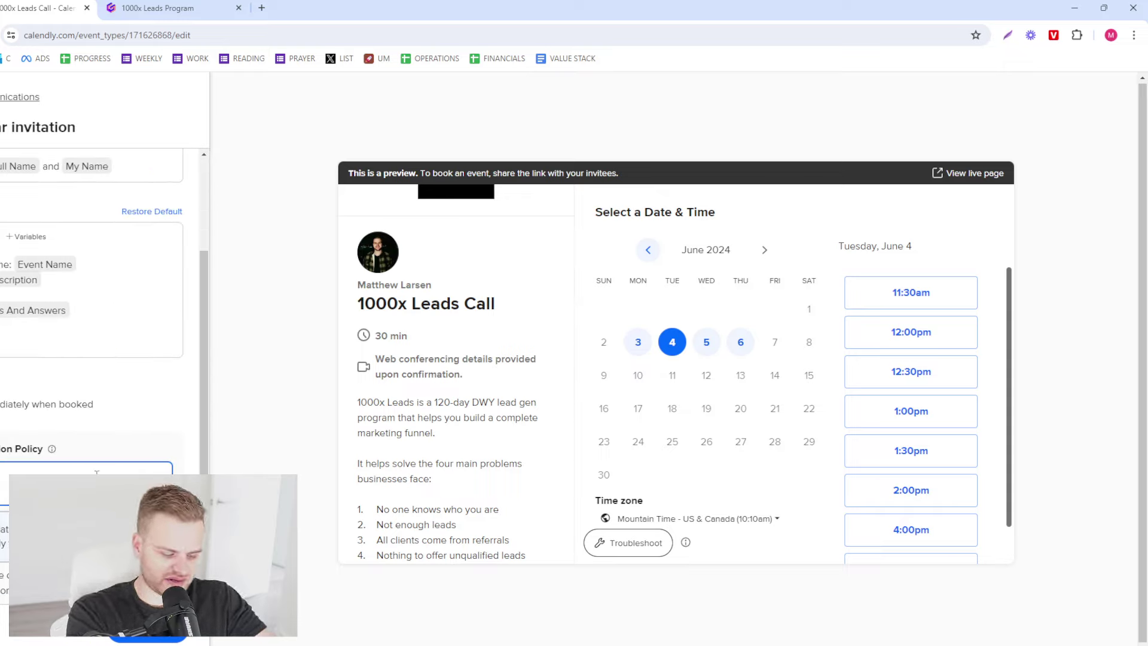
{"action": "type", "text": "Cannot m"}
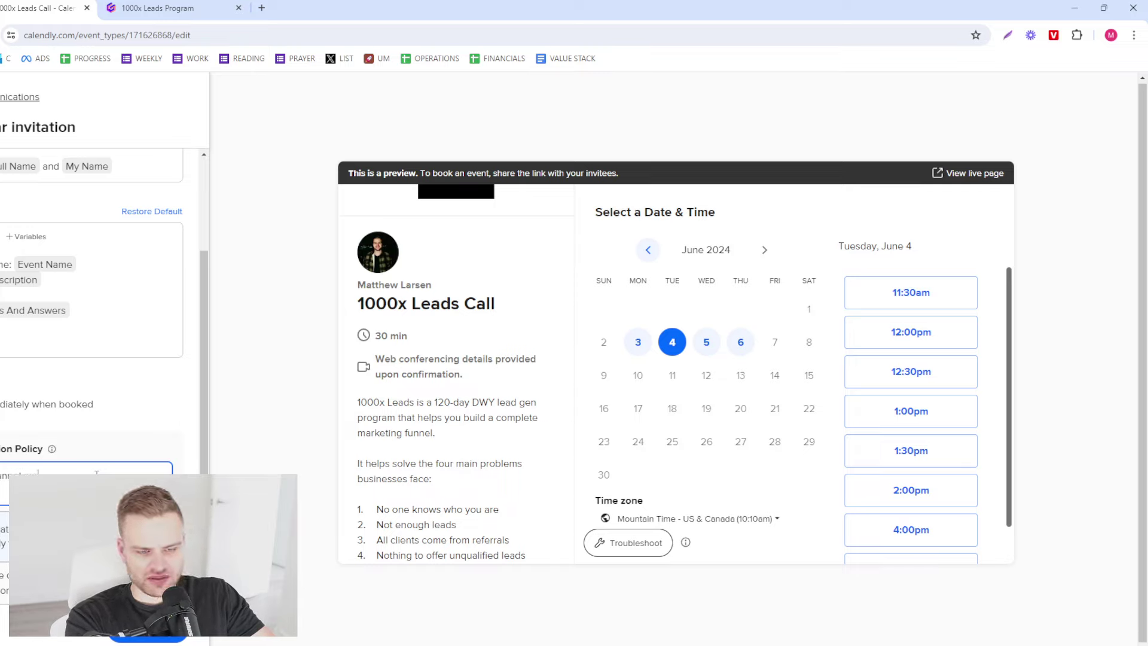
{"action": "type", "text": "ake it, please le"}
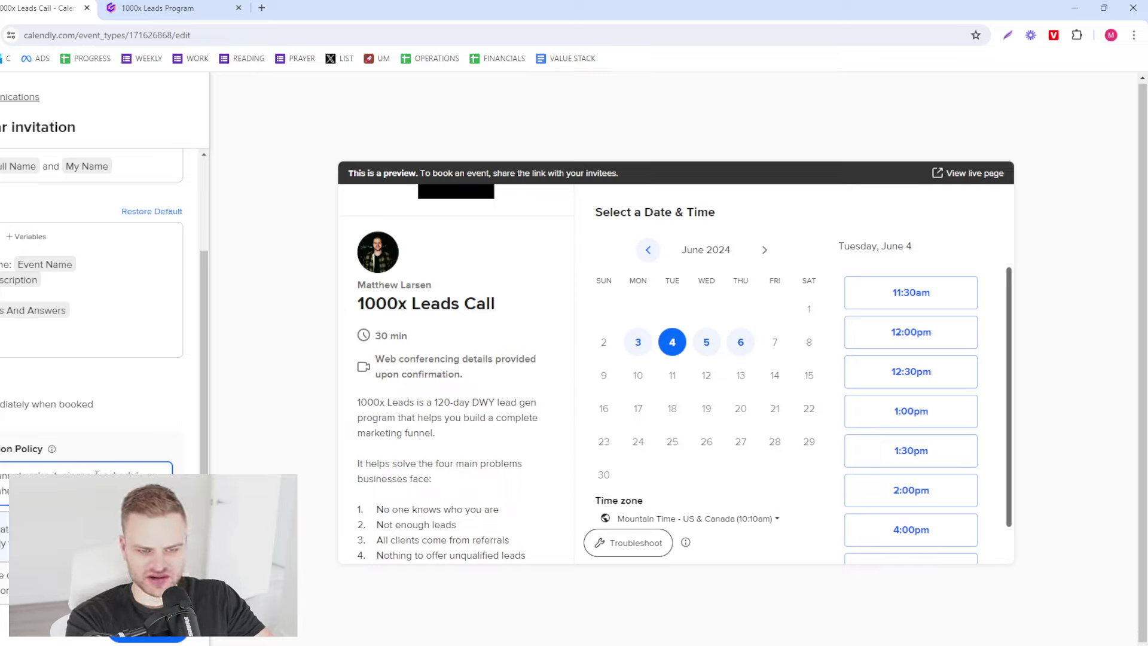
{"action": "scroll", "coordinate": [90, 359], "scroll_direction": "up", "scroll_amount": 2}
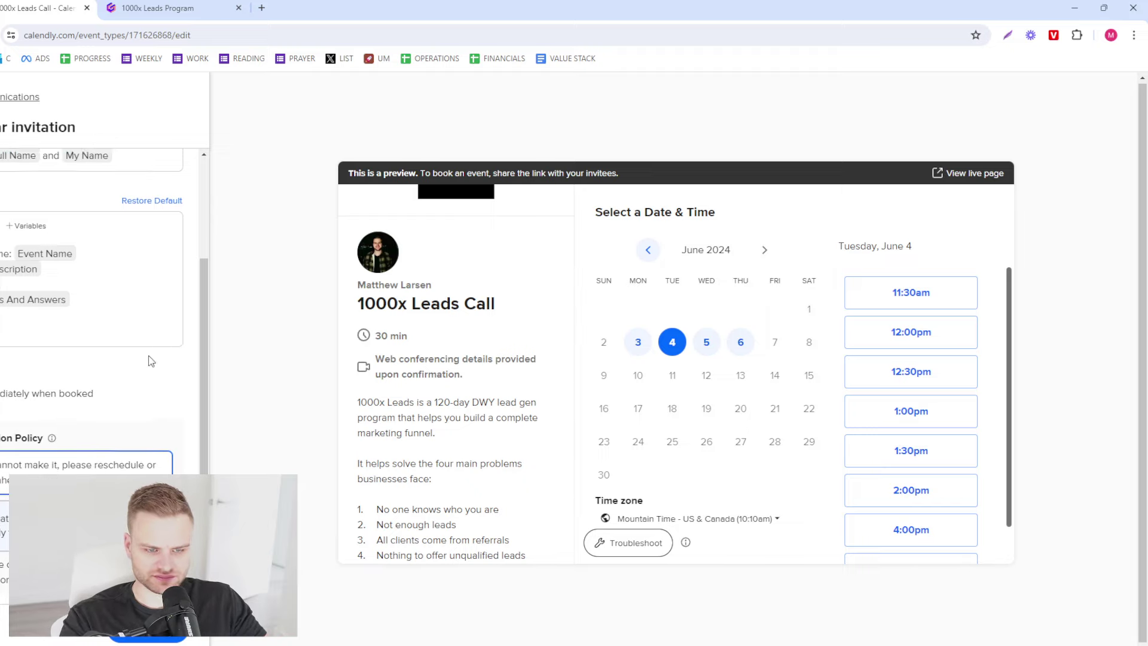
- Add an IMPORTANT pre-call line with the Gamma share link to the description, then save
{"action": "left_click", "coordinate": [8, 445]}
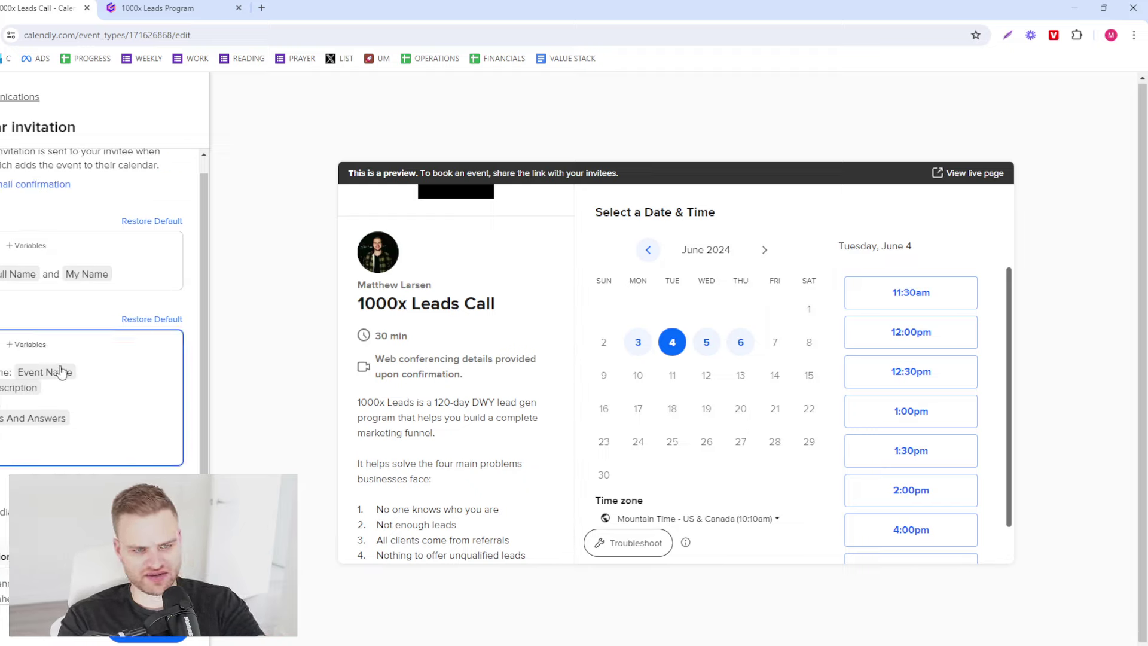
{"action": "key", "text": "Return"}
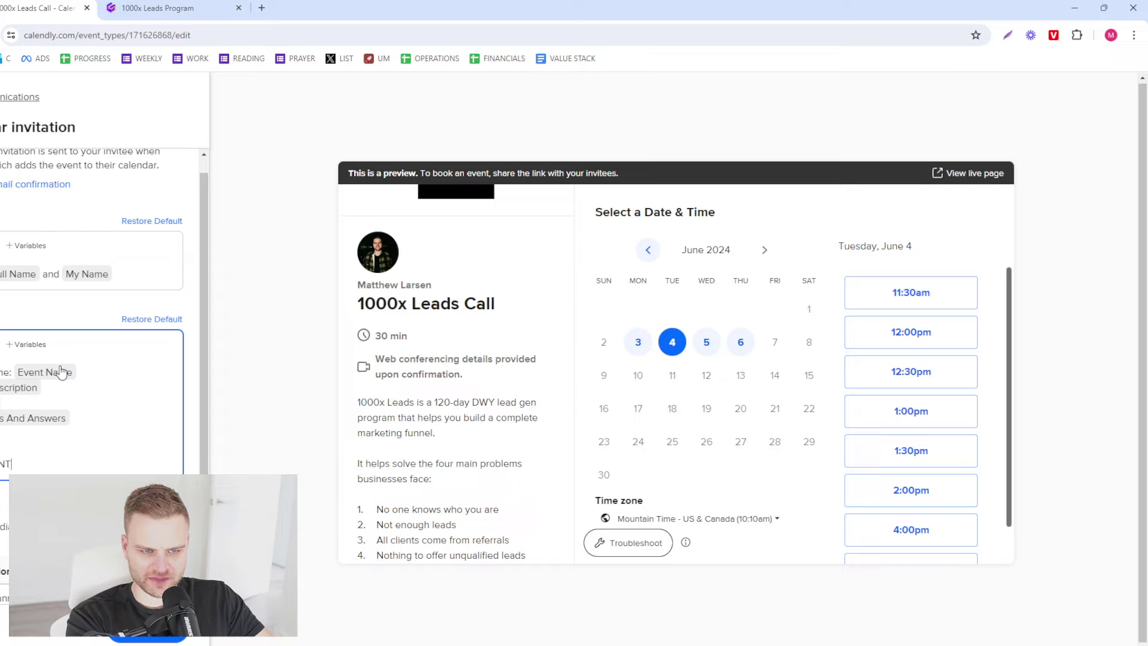
{"action": "type", "text": "re the call,"}
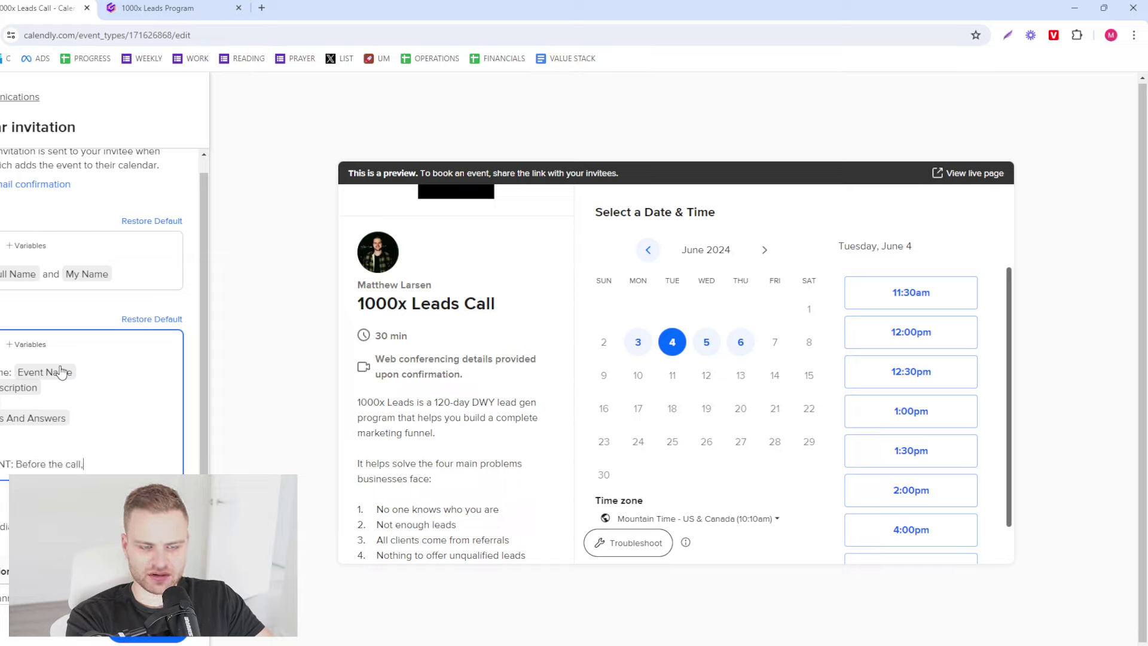
{"action": "type", "text": " please go through the"}
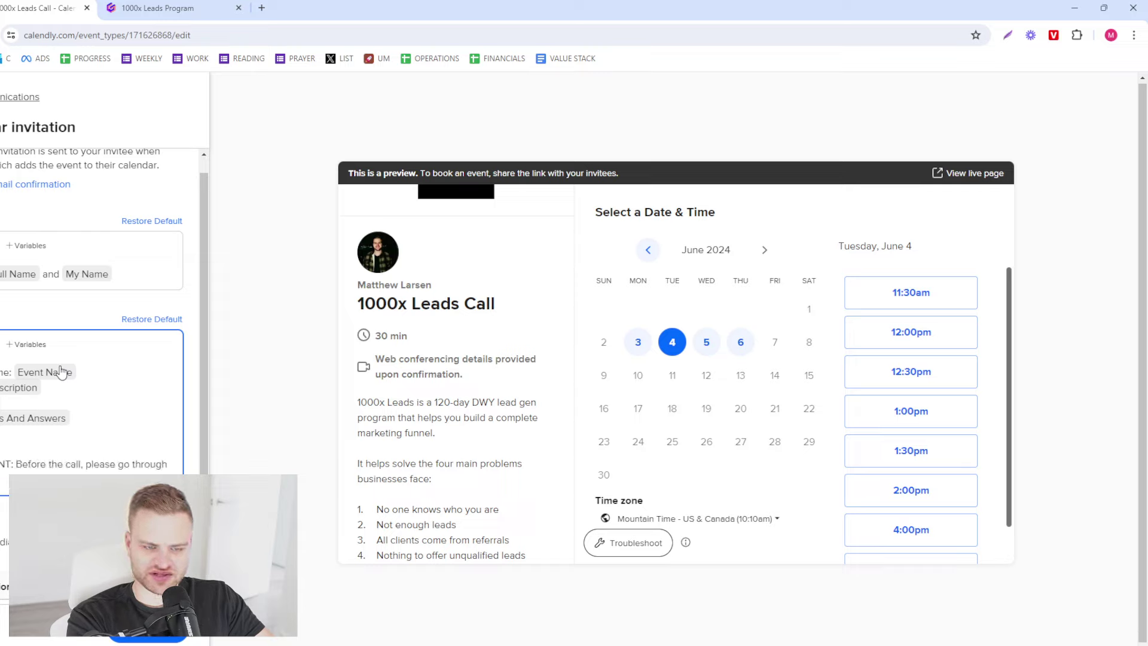
{"action": "left_click", "coordinate": [156, 8]}
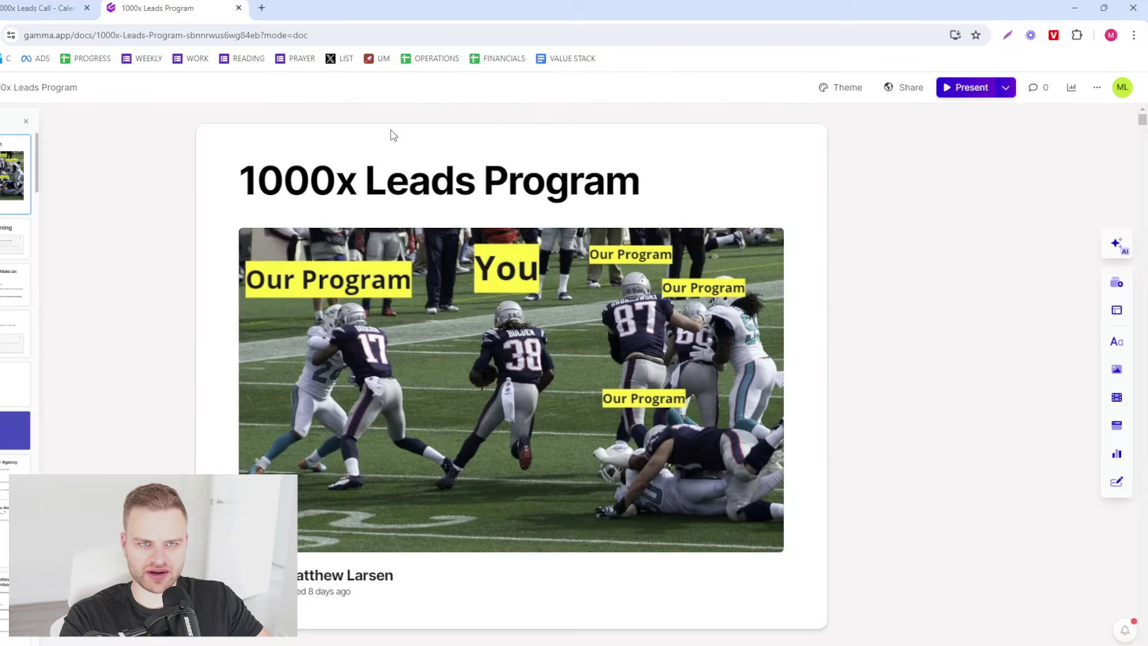
{"action": "left_click", "coordinate": [910, 87]}
{"action": "left_click", "coordinate": [723, 283]}
{"action": "key", "text": "ctrl+shift+Tab"}
{"action": "key", "text": "shift+Up"}
{"action": "key", "text": "shift+Up"}
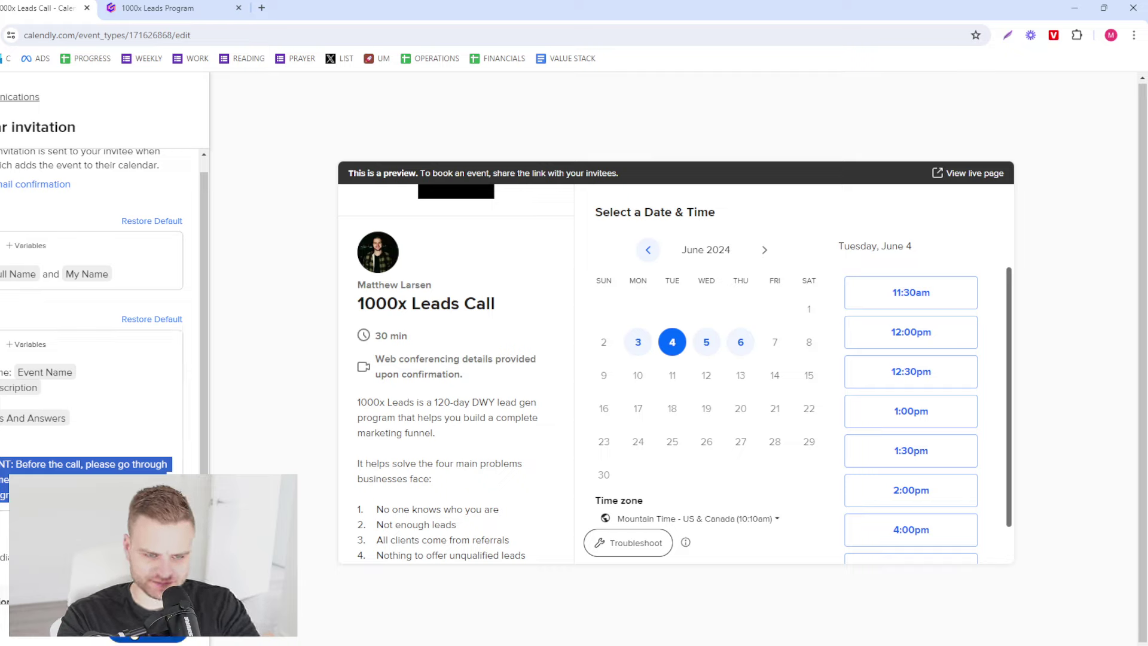
{"action": "left_click", "coordinate": [146, 638]}
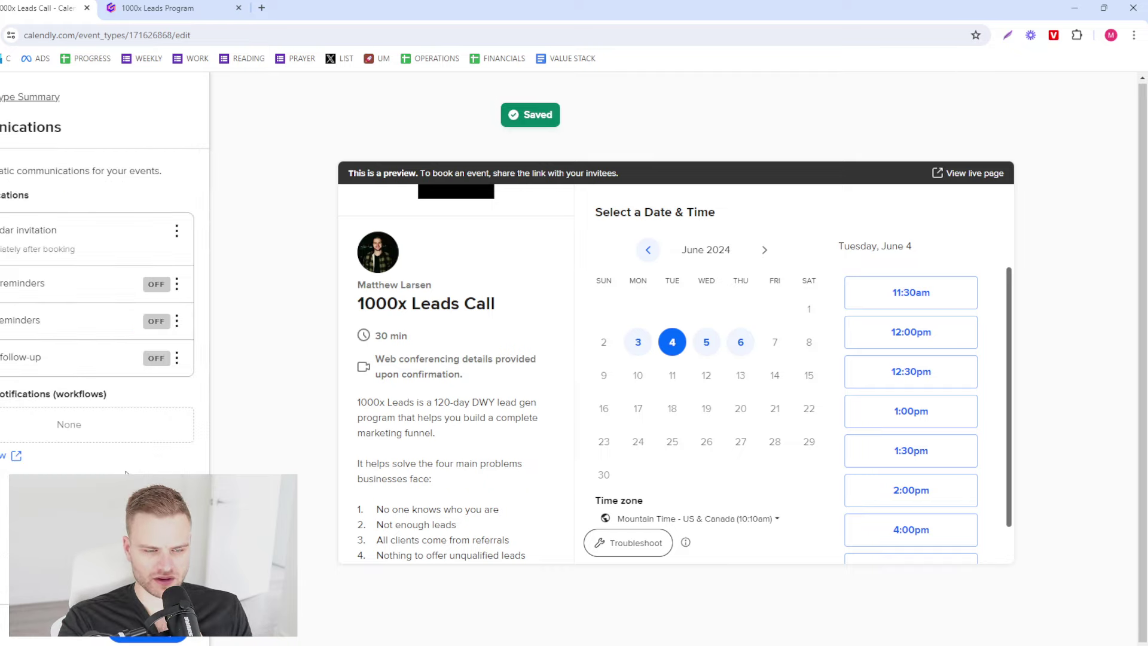
- Switch on the email follow-up and the email reminders
{"action": "left_click", "coordinate": [177, 358]}
{"action": "left_click", "coordinate": [177, 357]}
{"action": "left_click", "coordinate": [181, 374]}
{"action": "left_click", "coordinate": [177, 318]}
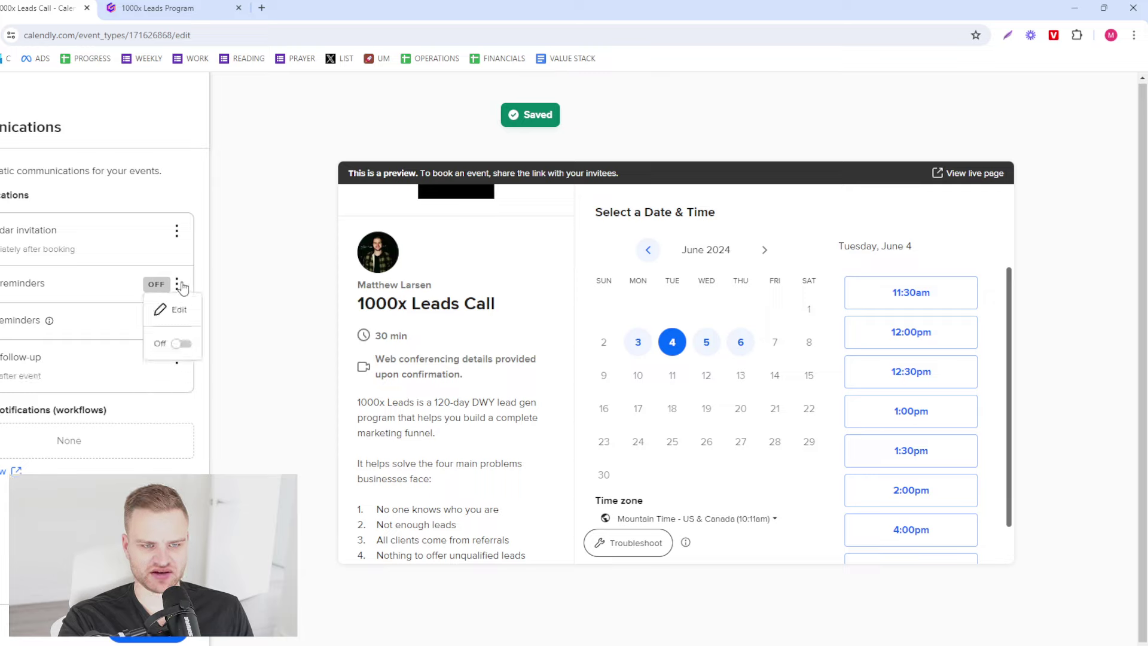
{"action": "left_click", "coordinate": [182, 344]}
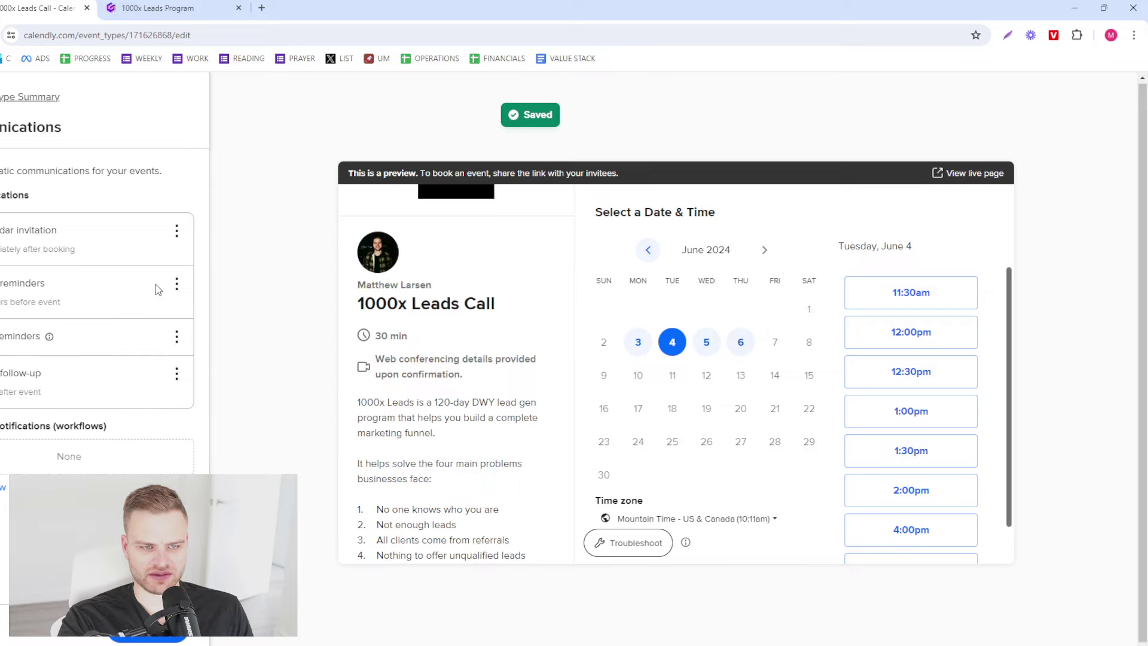
{"action": "left_click", "coordinate": [176, 283]}
- Paste the IMPORTANT pre-call note with the Gamma link into the reminder email
{"action": "left_click", "coordinate": [177, 321]}
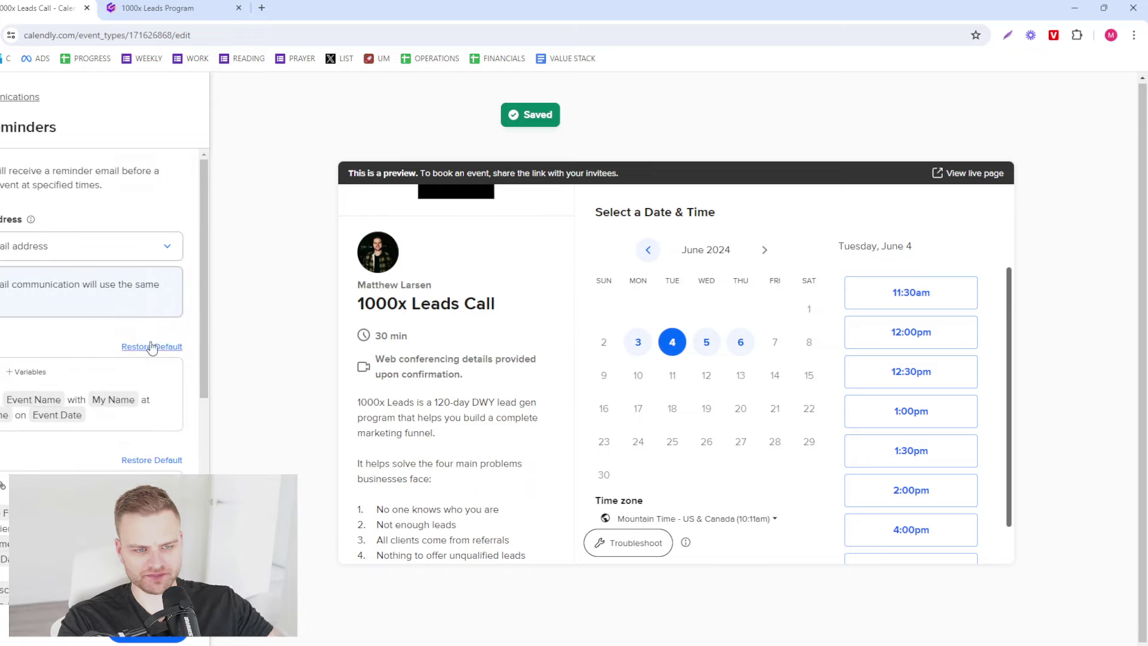
{"action": "scroll", "coordinate": [143, 359], "scroll_direction": "down", "scroll_amount": 4}
{"action": "scroll", "coordinate": [46, 340], "scroll_direction": "up", "scroll_amount": 2}
{"action": "left_click", "coordinate": [94, 358]}
{"action": "key", "text": "Return"}
{"action": "key", "text": "Return"}
{"action": "key", "text": "ctrl+v"}
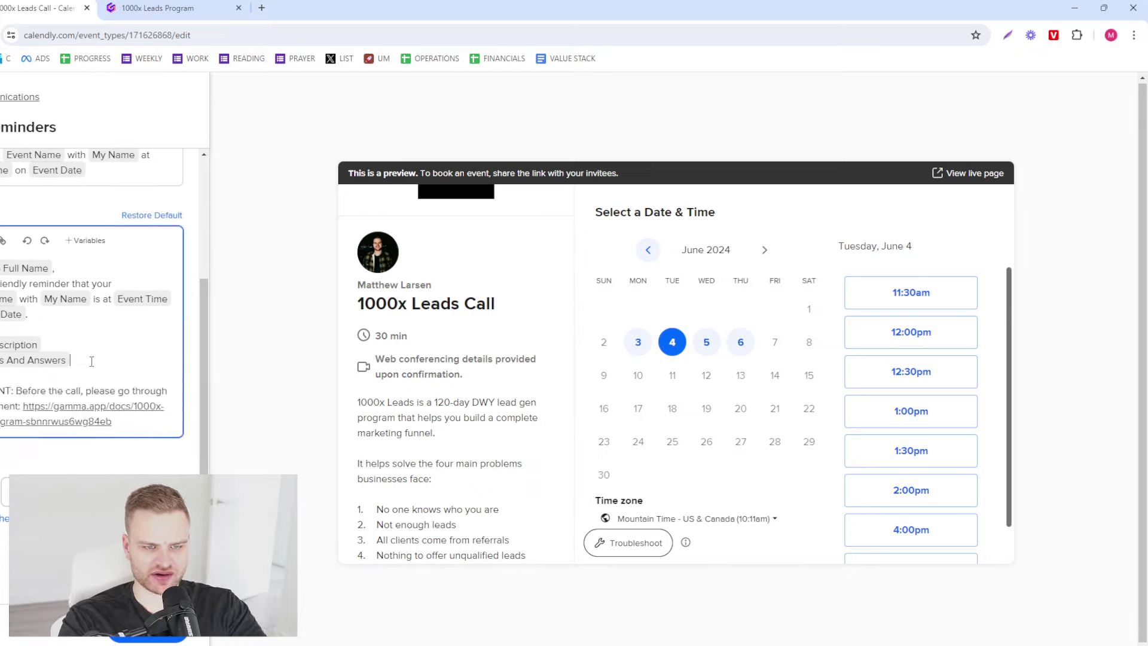
{"action": "key", "text": "Return"}
- Add a third pre-event reminder time and save the reminders
{"action": "scroll", "coordinate": [2, 515], "scroll_direction": "down", "scroll_amount": 1}
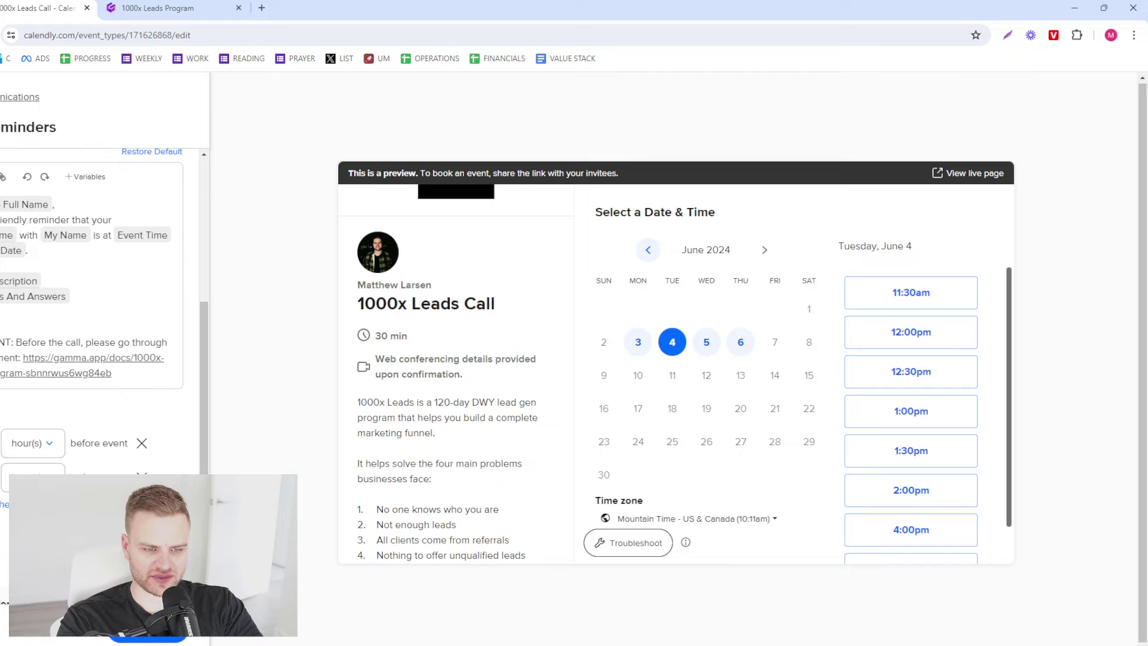
{"action": "left_click", "coordinate": [2, 510]}
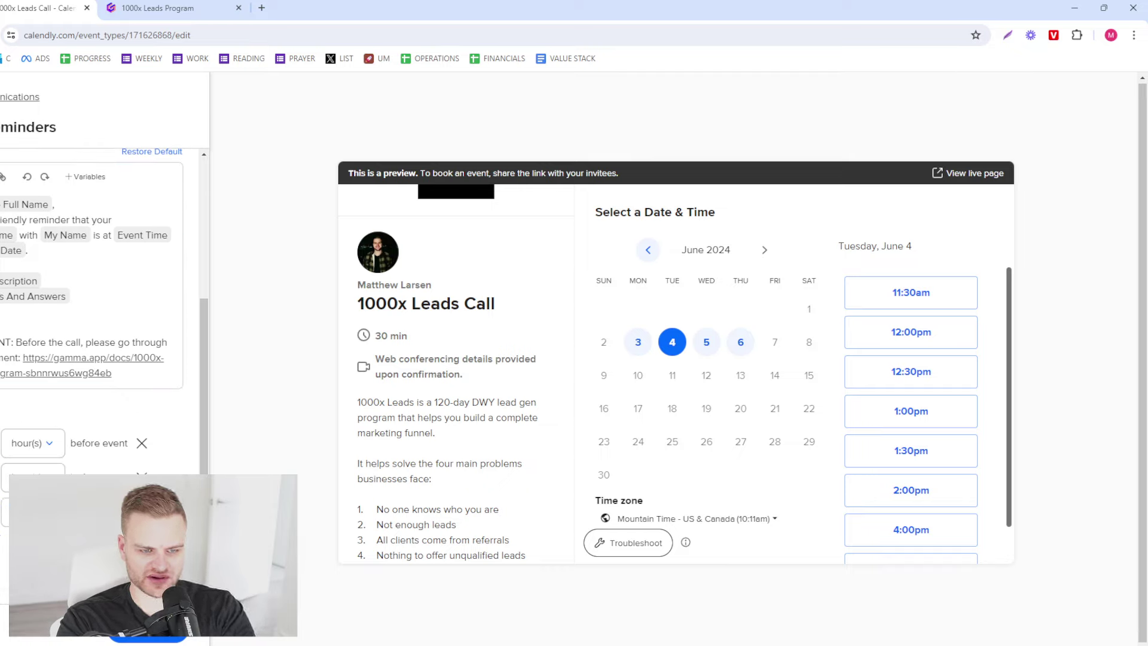
{"action": "scroll", "coordinate": [2, 514], "scroll_direction": "up", "scroll_amount": 4}
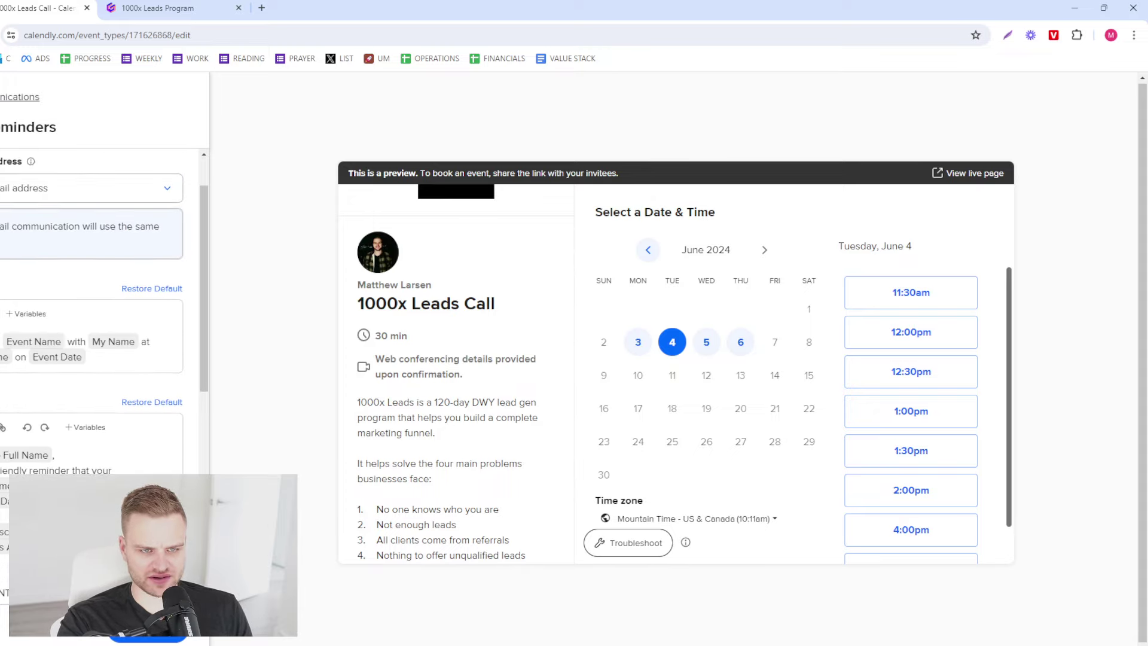
{"action": "scroll", "coordinate": [102, 359], "scroll_direction": "down", "scroll_amount": 5}
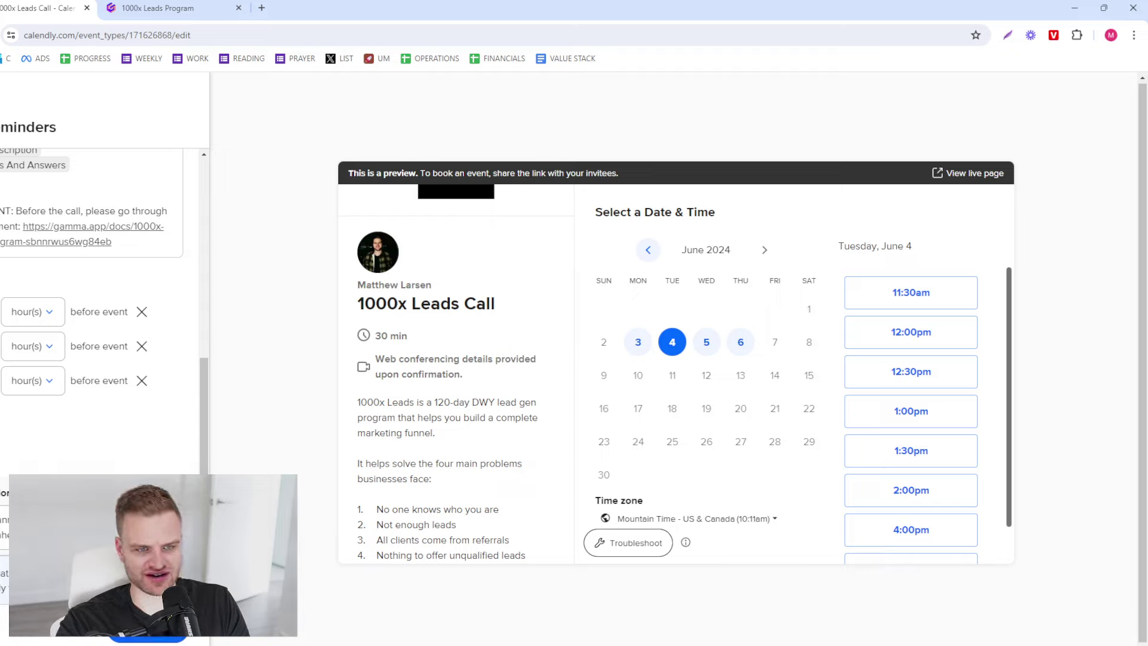
{"action": "left_click", "coordinate": [147, 639]}
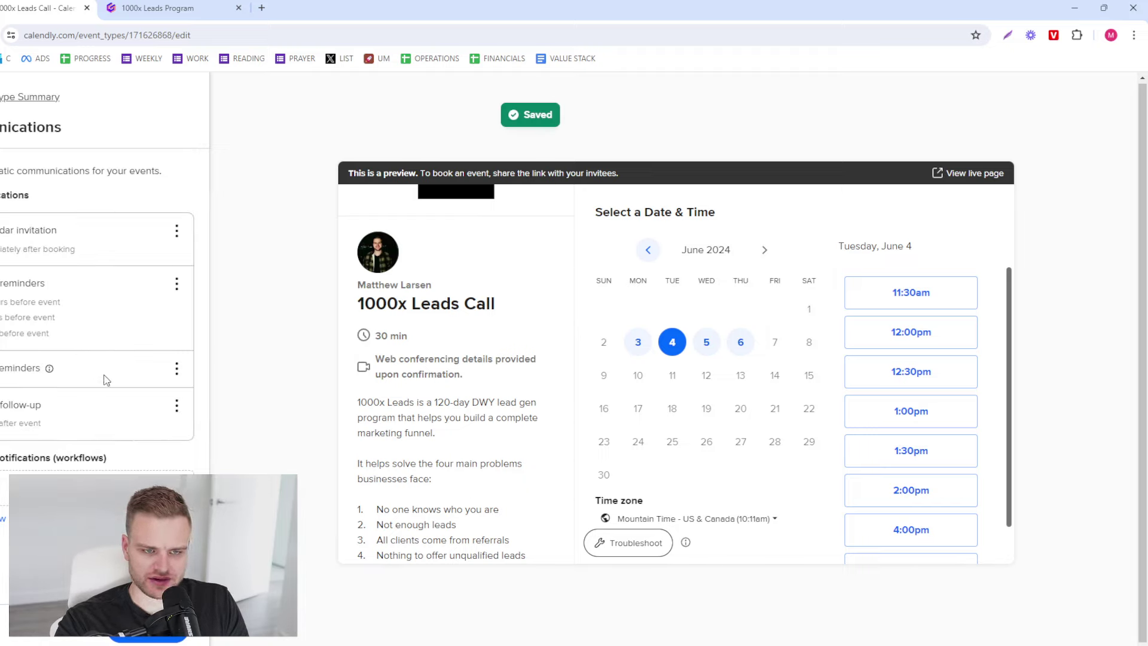
{"action": "left_click", "coordinate": [173, 372]}
{"action": "left_click", "coordinate": [171, 392]}
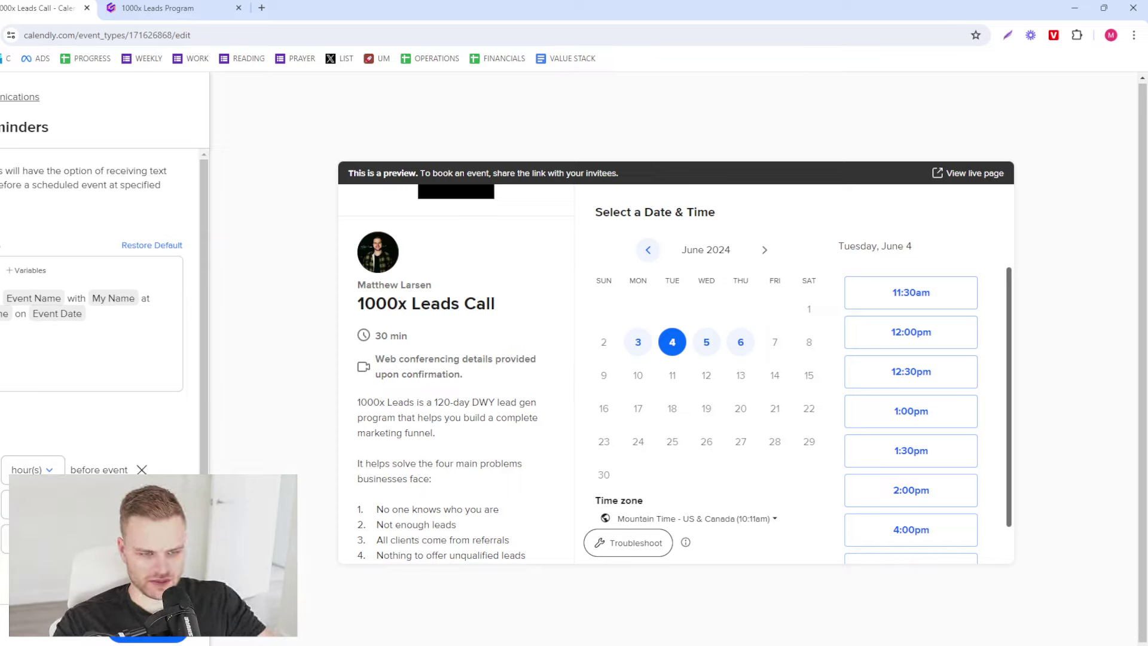
{"action": "scroll", "coordinate": [104, 353], "scroll_direction": "down", "scroll_amount": 1}
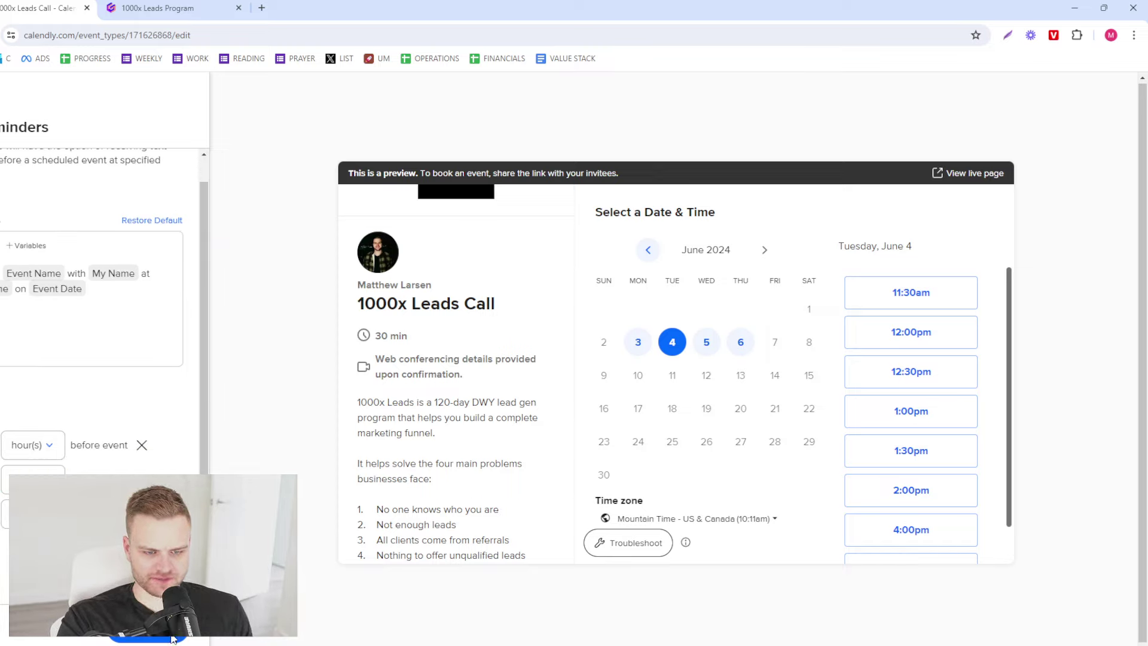
{"action": "left_click", "coordinate": [147, 638]}
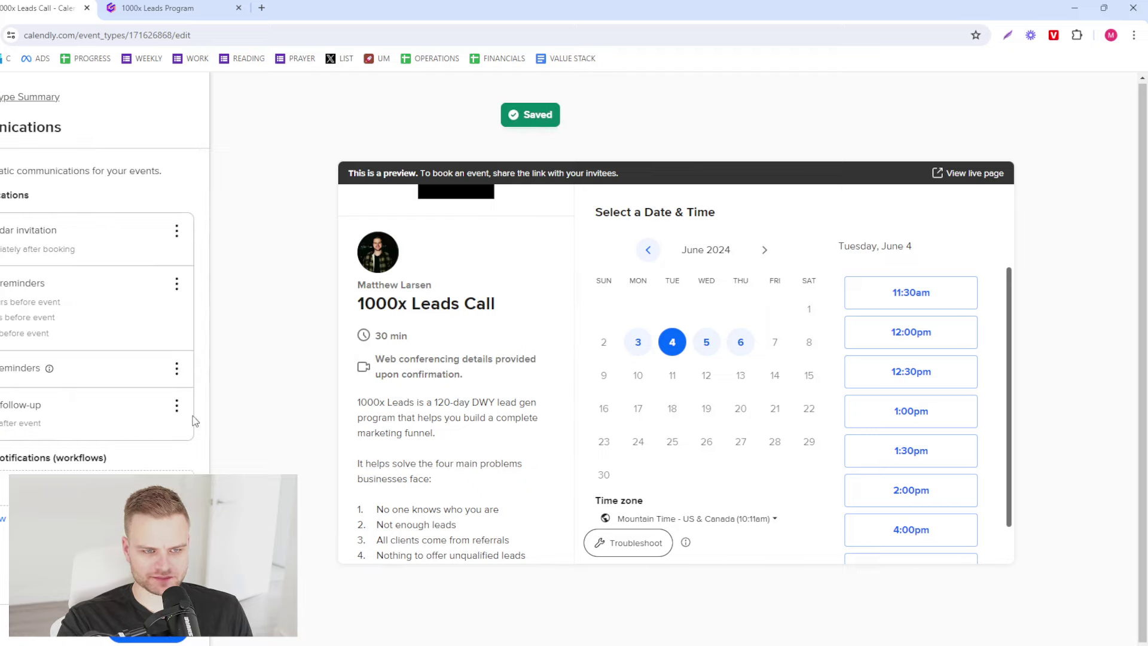
- Edit the email follow-up and place the cursor after the existing body text
{"action": "left_click", "coordinate": [176, 406]}
{"action": "left_click", "coordinate": [176, 431]}
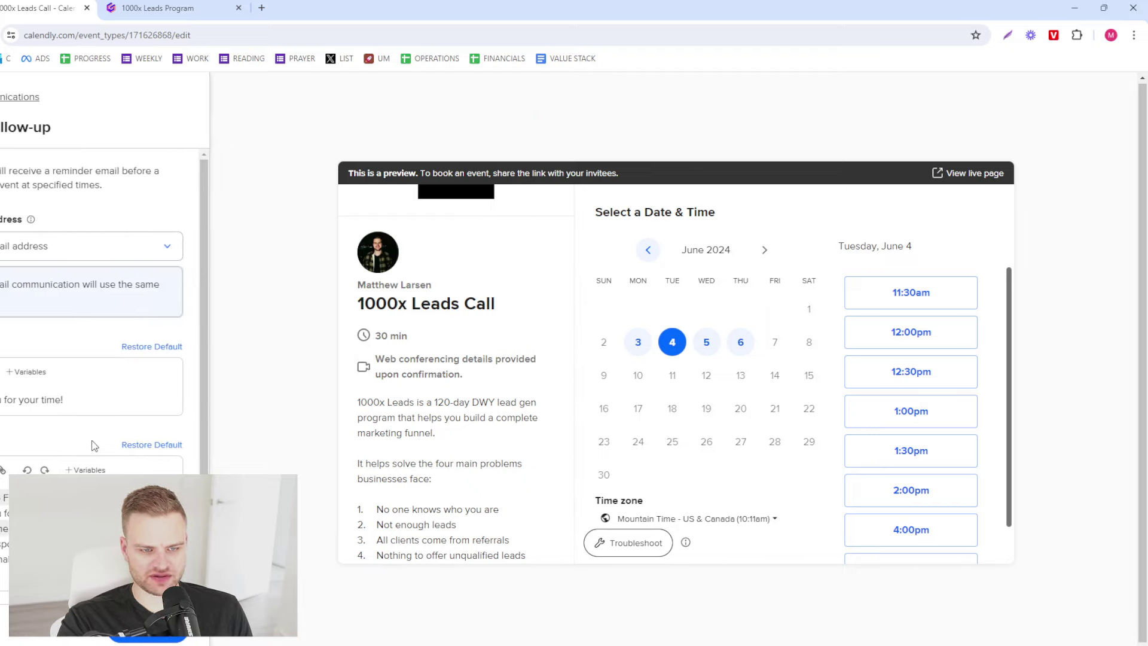
{"action": "scroll", "coordinate": [102, 457], "scroll_direction": "down", "scroll_amount": 3}
{"action": "left_click_drag", "start_coordinate": [120, 515], "coordinate": [3, 465]}
{"action": "left_click", "coordinate": [3, 465]}
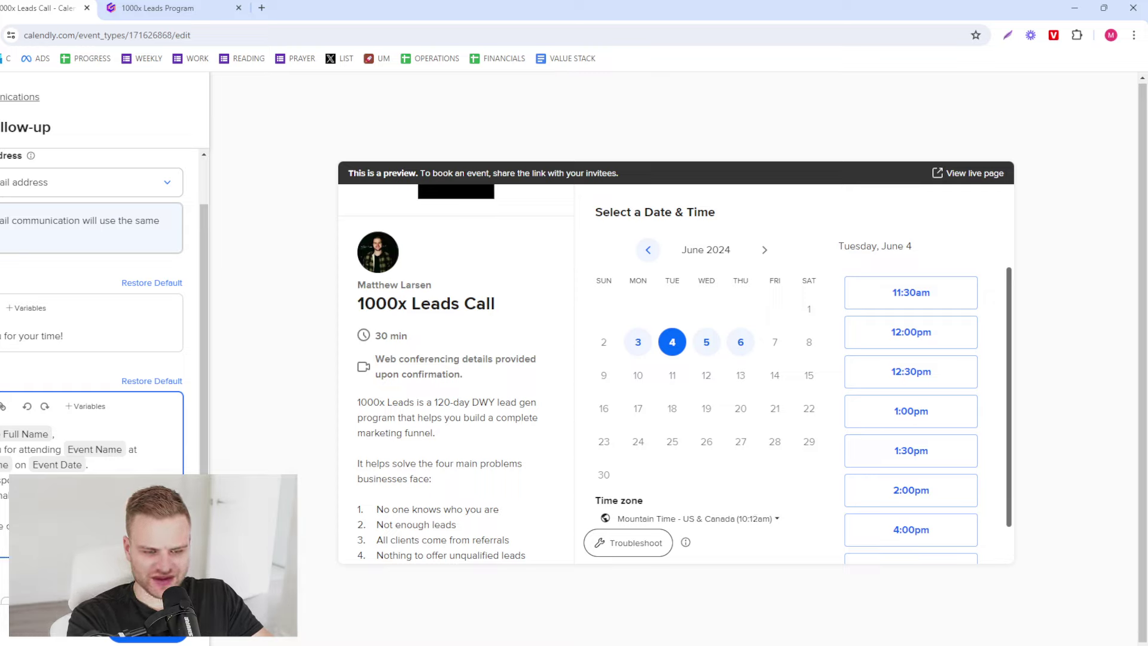
- Add the copied Gamma share link to the follow-up email, save it, and return to the summary
{"action": "left_click", "coordinate": [157, 8]}
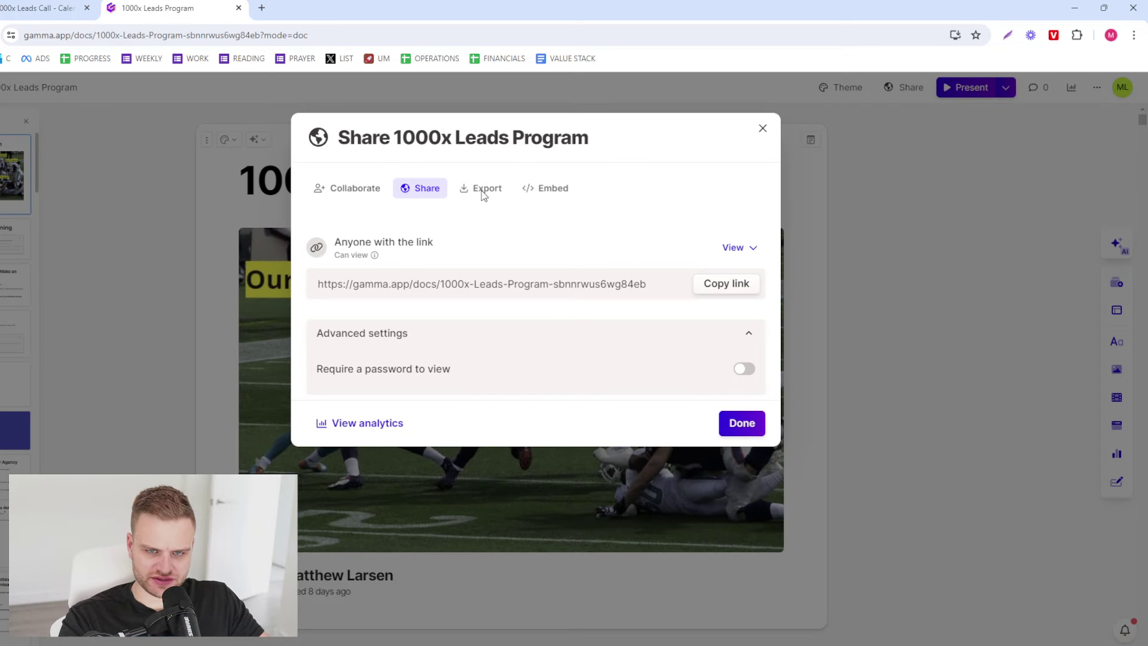
{"action": "left_click", "coordinate": [726, 283]}
{"action": "left_click", "coordinate": [41, 8]}
{"action": "scroll", "coordinate": [90, 299], "scroll_direction": "down", "scroll_amount": 1}
{"action": "scroll", "coordinate": [90, 299], "scroll_direction": "down", "scroll_amount": 1}
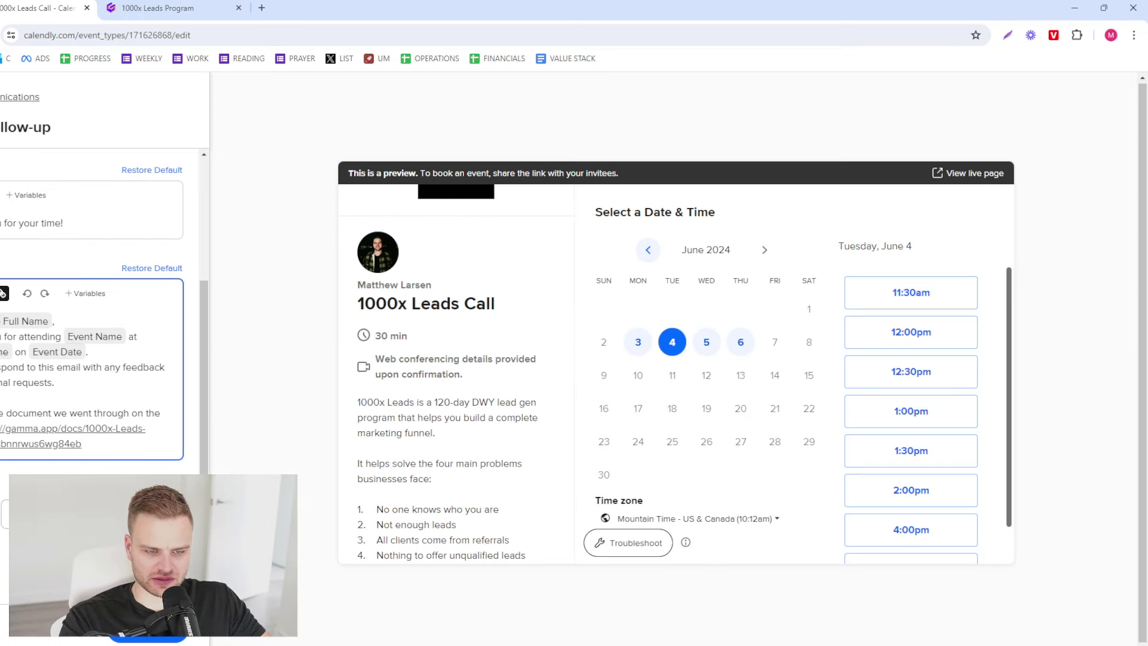
{"action": "scroll", "coordinate": [79, 393], "scroll_direction": "up", "scroll_amount": 3}
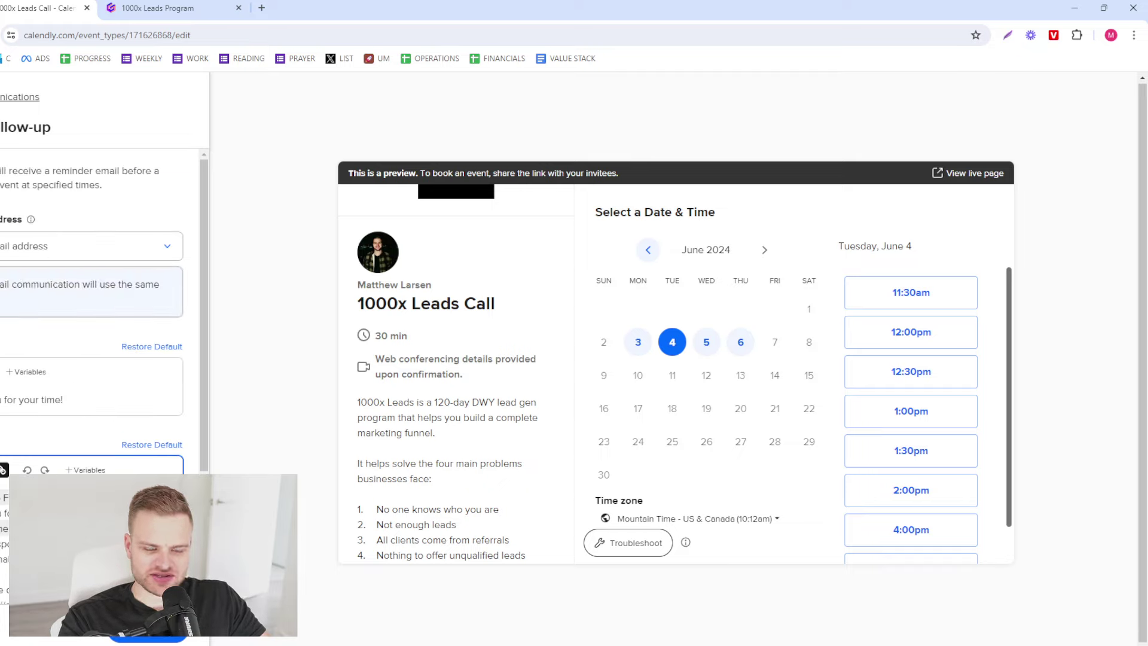
{"action": "left_click", "coordinate": [147, 638]}
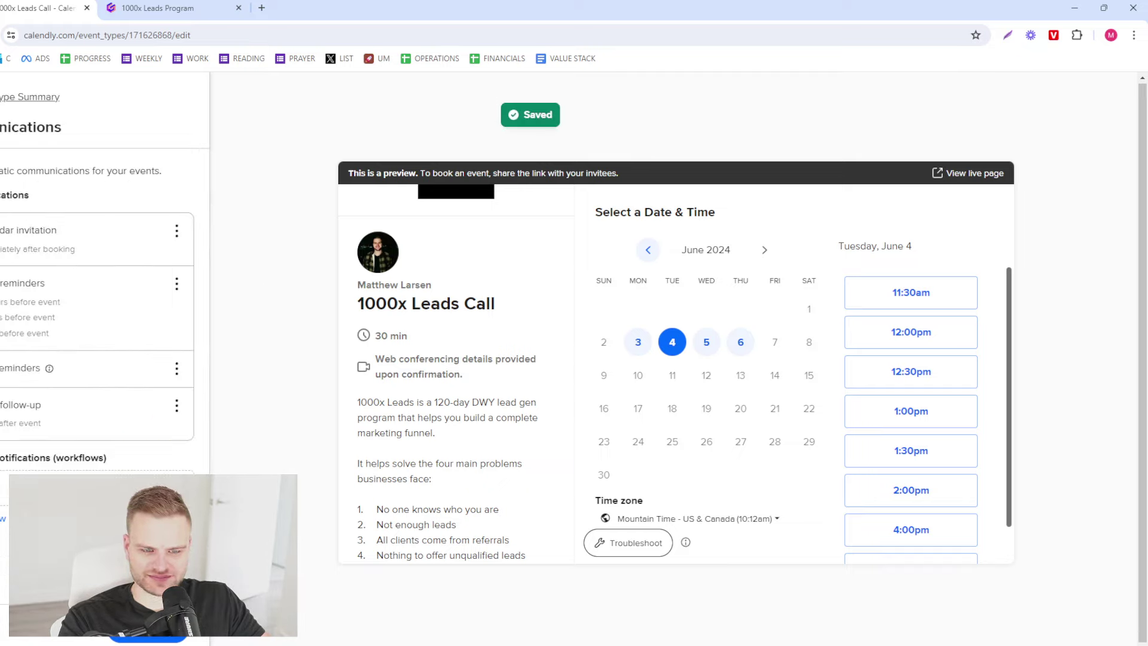
{"action": "left_click", "coordinate": [175, 637]}
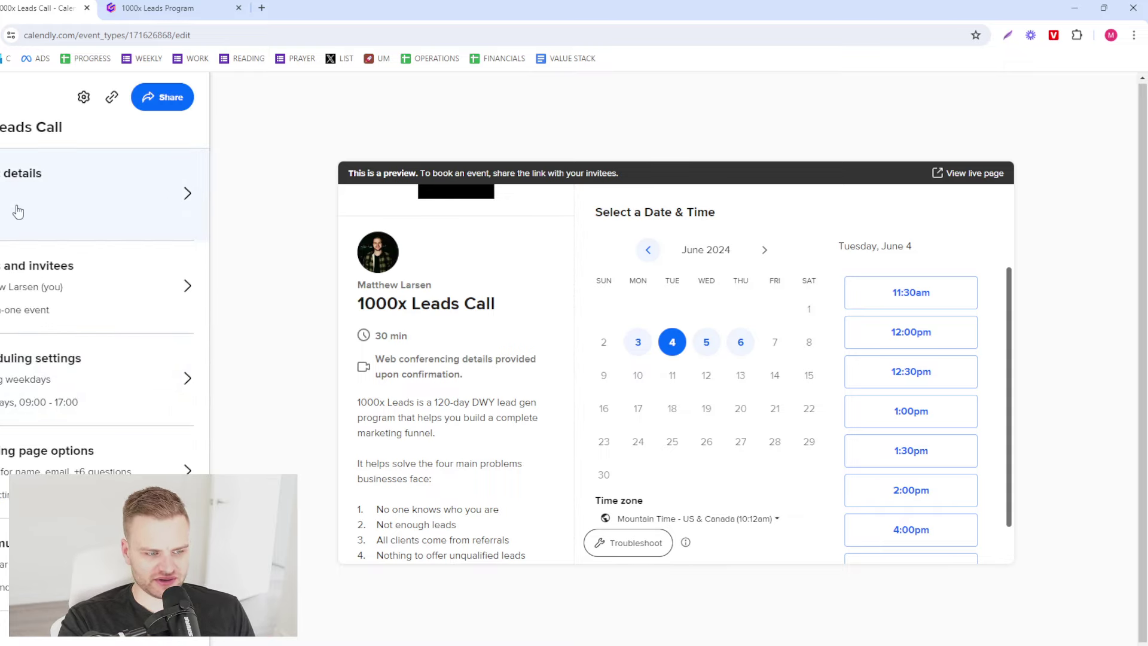
- Copy the 1000x Leads Call's scheduling link using the link icon
{"action": "left_click", "coordinate": [162, 97]}
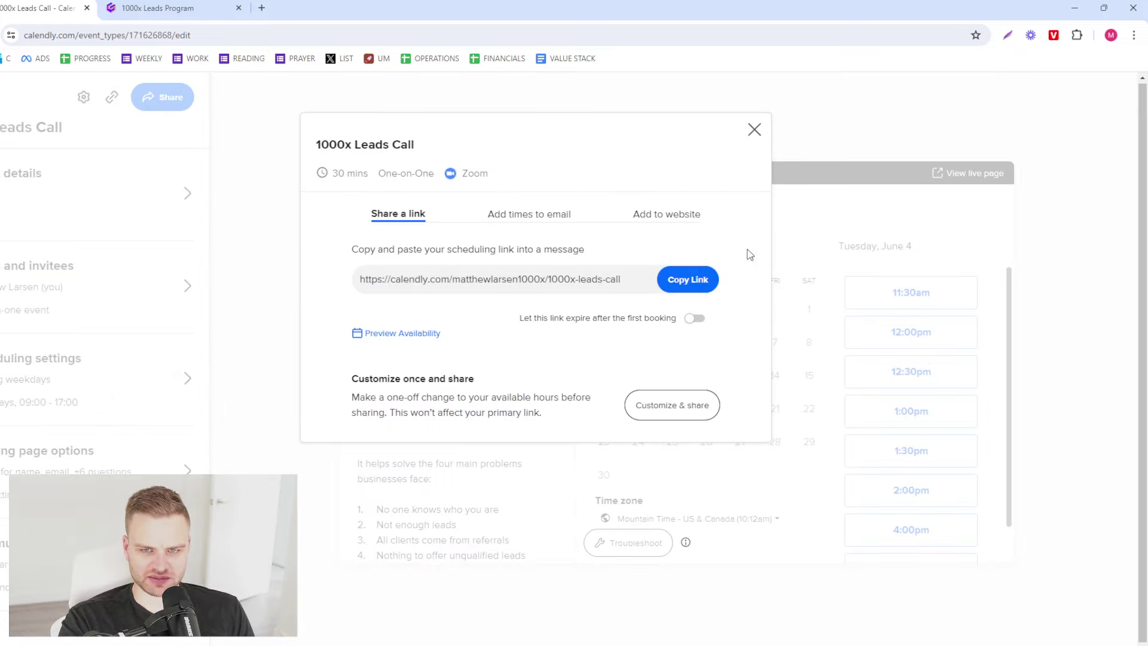
{"action": "left_click", "coordinate": [758, 128]}
{"action": "left_click", "coordinate": [112, 97]}
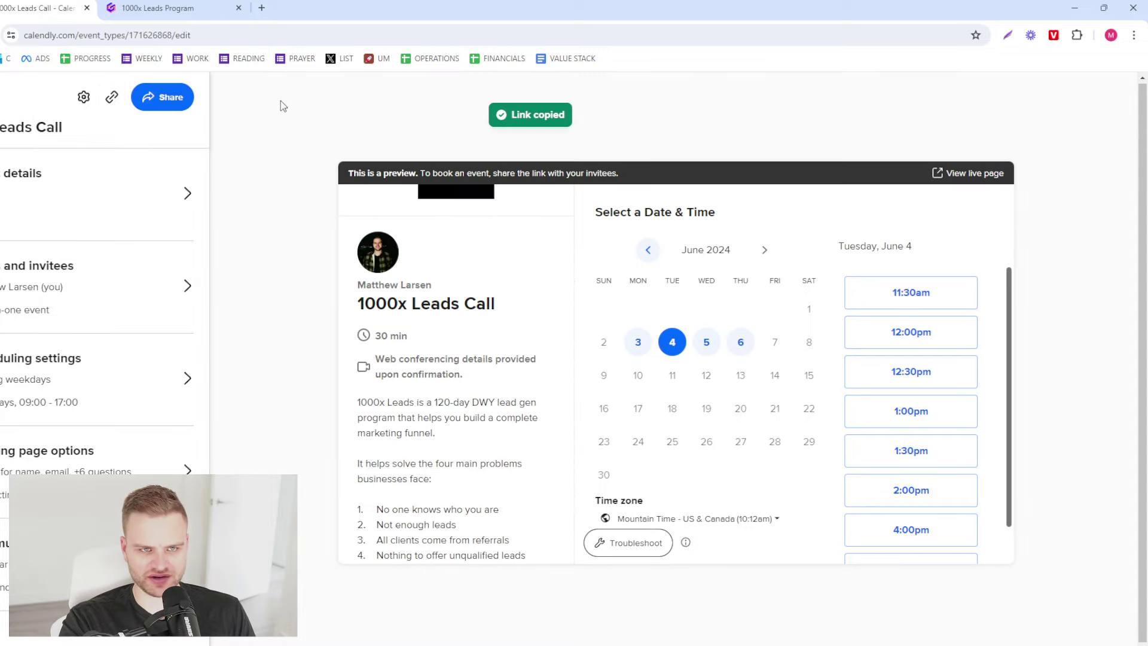
- Load the booking link in a new tab and pick Thursday May 30 at 12:30pm
{"action": "left_click", "coordinate": [261, 8]}
{"action": "key", "text": "ctrl+v"}
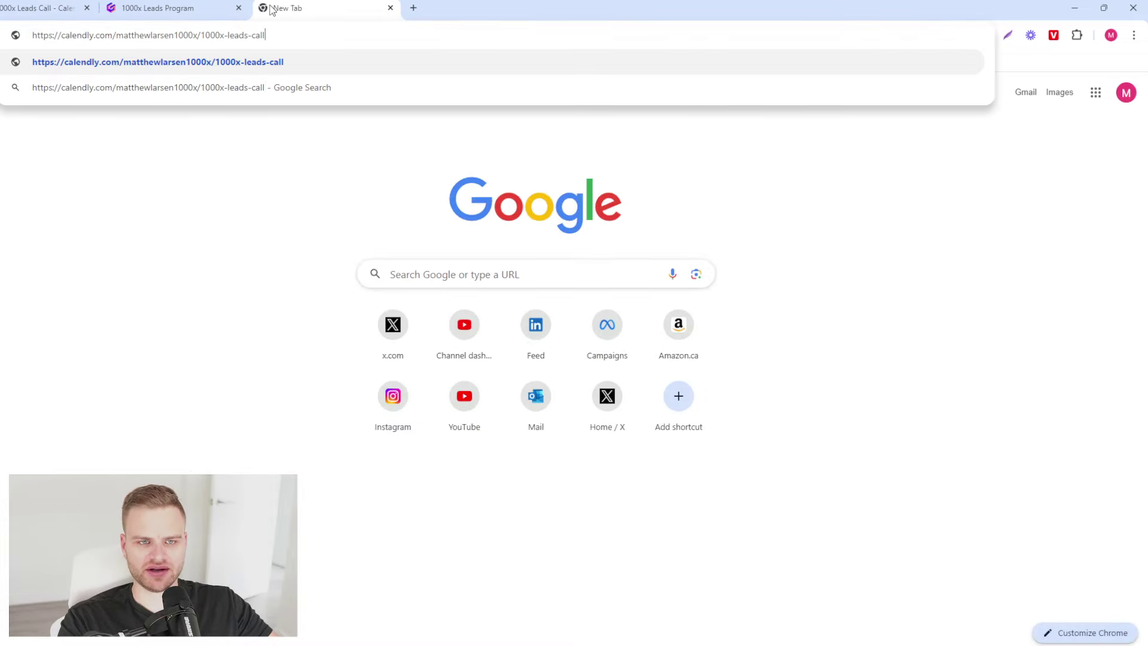
{"action": "key", "text": "Return"}
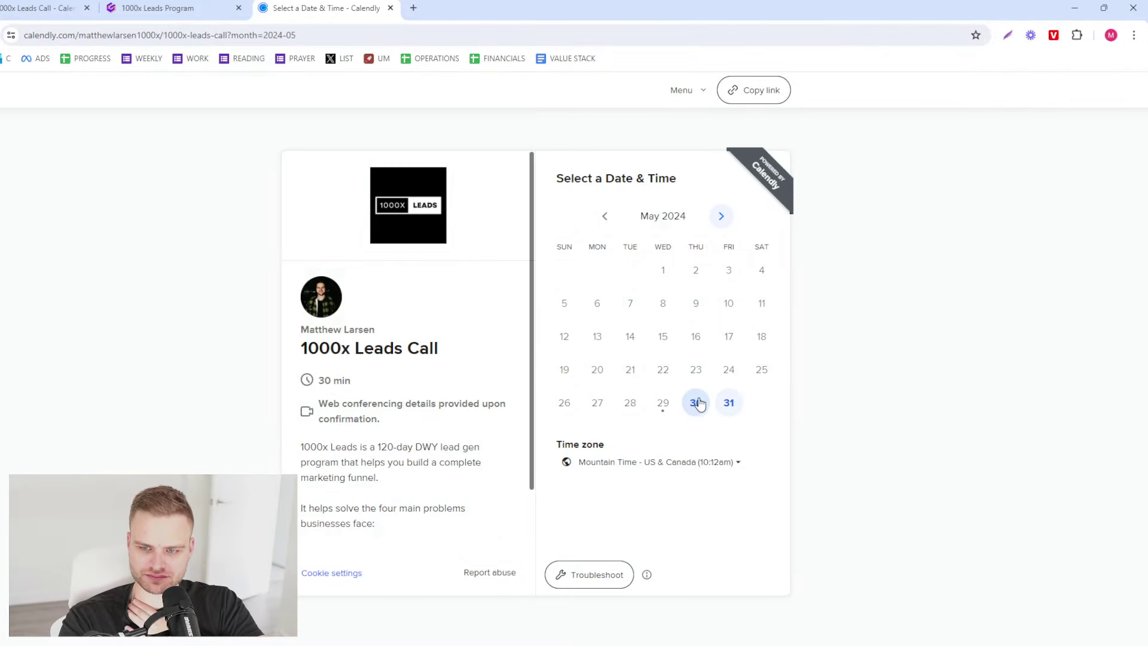
{"action": "left_click", "coordinate": [695, 403]}
{"action": "left_click", "coordinate": [776, 259]}
{"action": "left_click", "coordinate": [828, 263]}
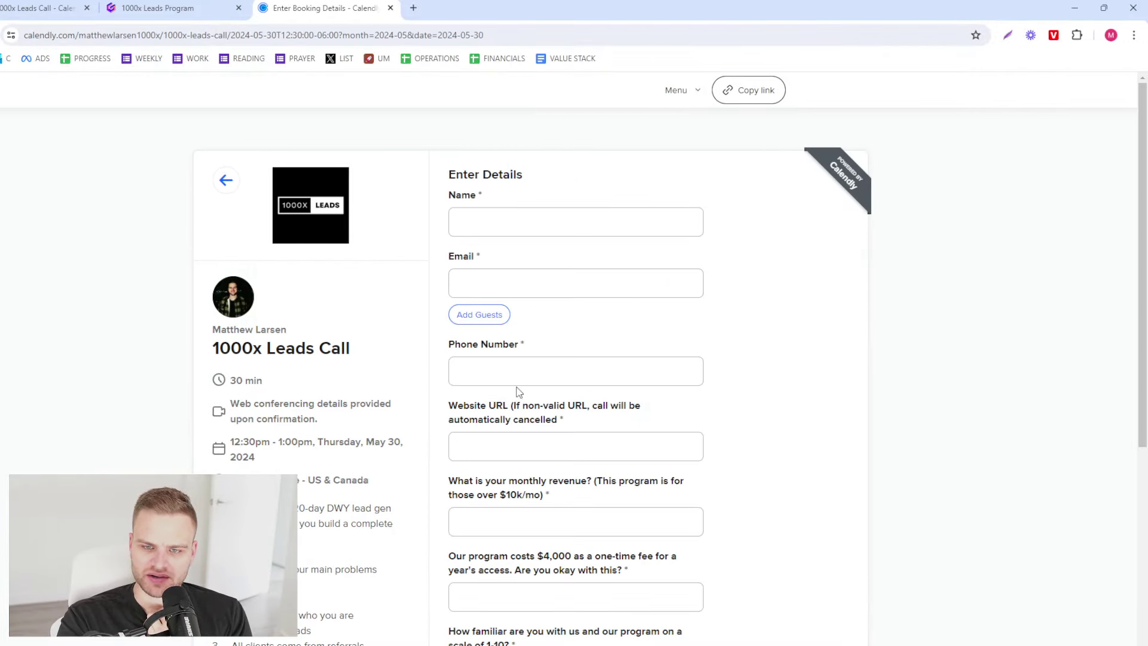
- Autofill the invitee's name and email from saved details and clear the autofilled phone number
{"action": "left_click", "coordinate": [522, 219]}
{"action": "scroll", "coordinate": [359, 347], "scroll_direction": "down", "scroll_amount": 3}
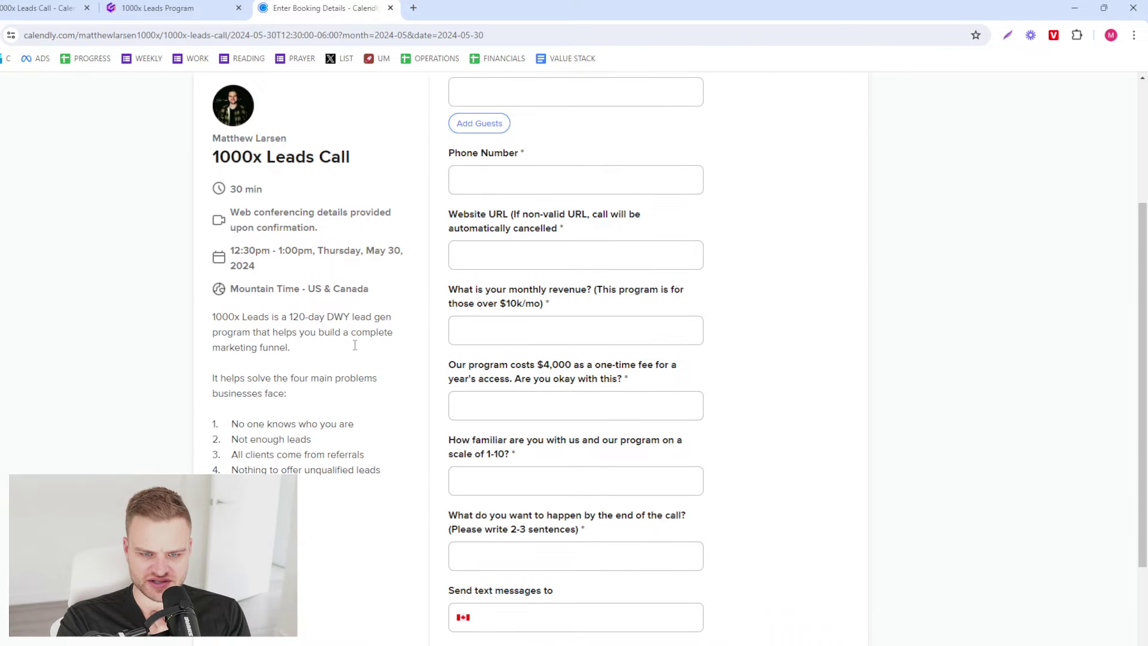
{"action": "scroll", "coordinate": [679, 467], "scroll_direction": "down", "scroll_amount": 2}
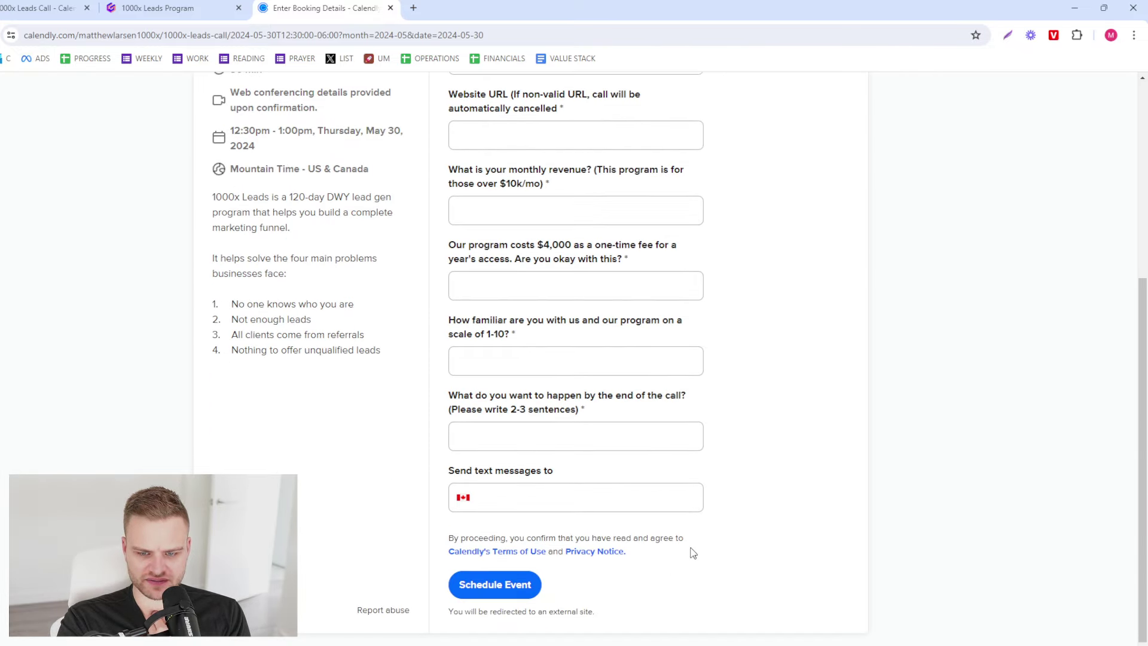
{"action": "left_click", "coordinate": [633, 499]}
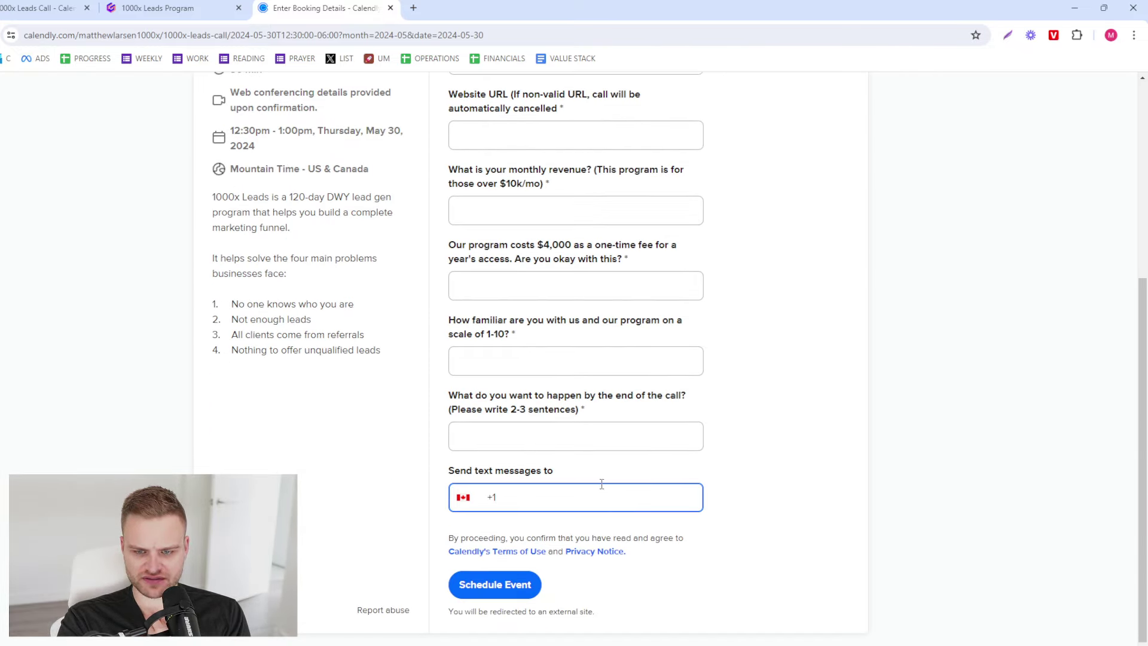
{"action": "scroll", "coordinate": [592, 482], "scroll_direction": "up", "scroll_amount": 4}
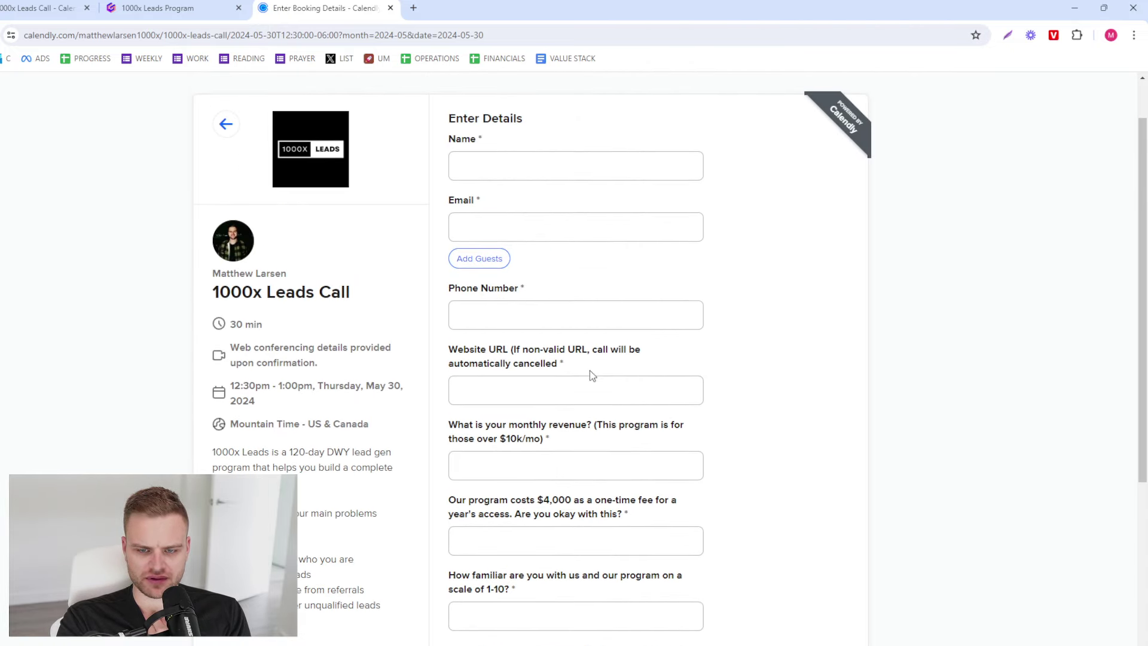
{"action": "scroll", "coordinate": [481, 435], "scroll_direction": "down", "scroll_amount": 4}
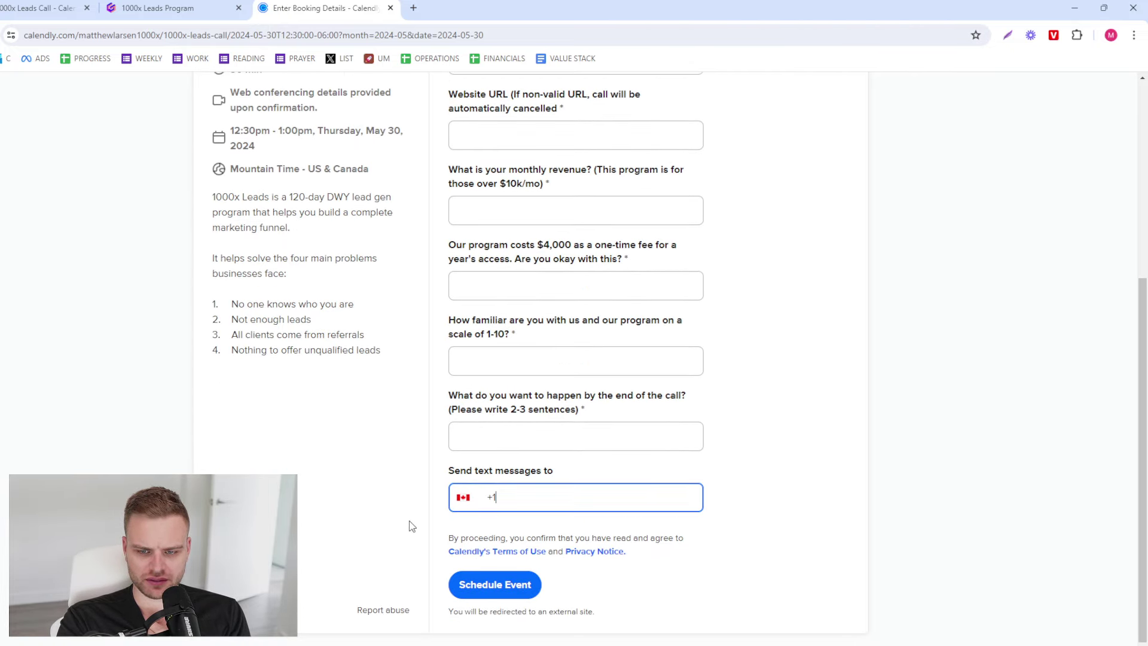
{"action": "left_click", "coordinate": [413, 527]}
{"action": "scroll", "coordinate": [515, 523], "scroll_direction": "up", "scroll_amount": 4}
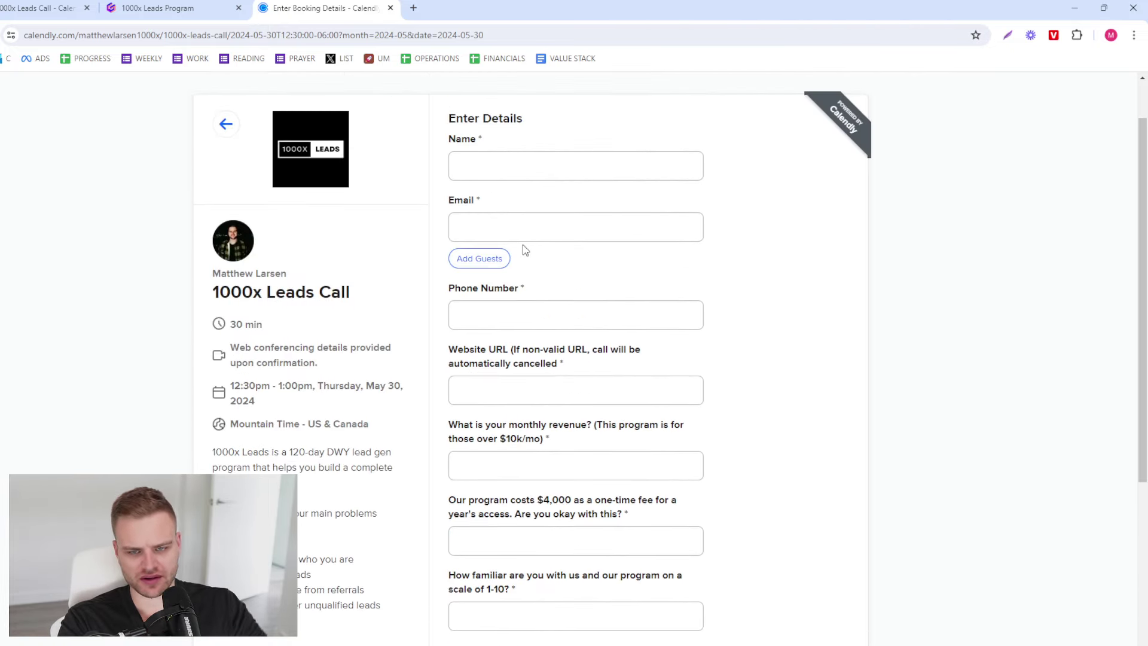
{"action": "left_click", "coordinate": [518, 172]}
{"action": "left_click", "coordinate": [533, 192]}
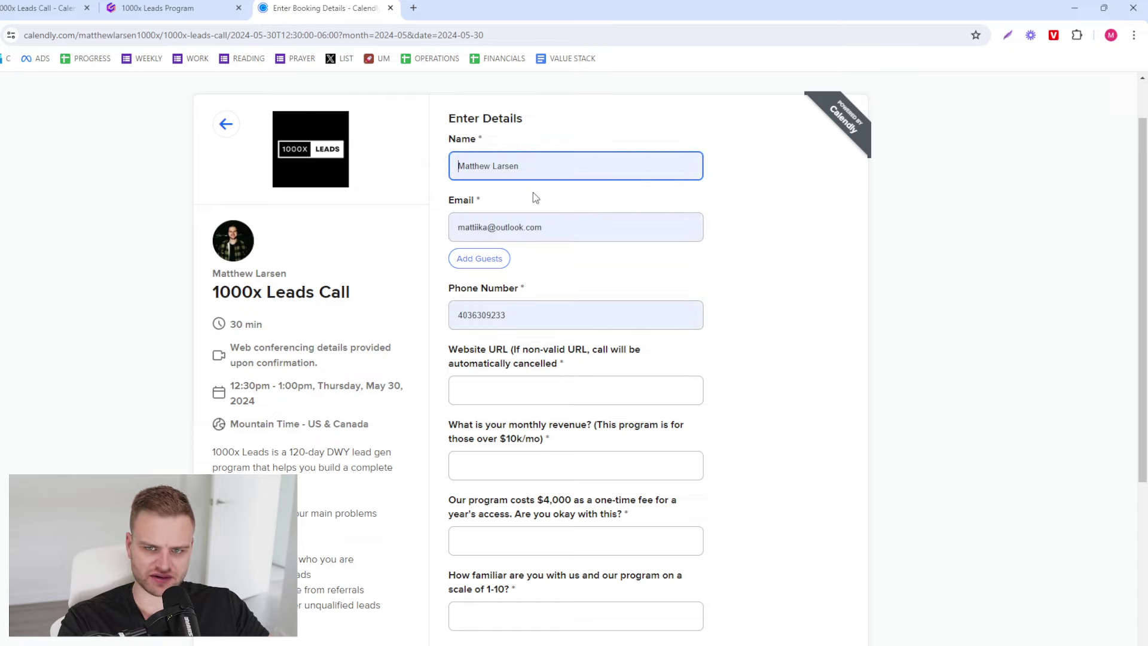
{"action": "double_click", "coordinate": [546, 321]}
{"action": "key", "text": "BackSpace"}
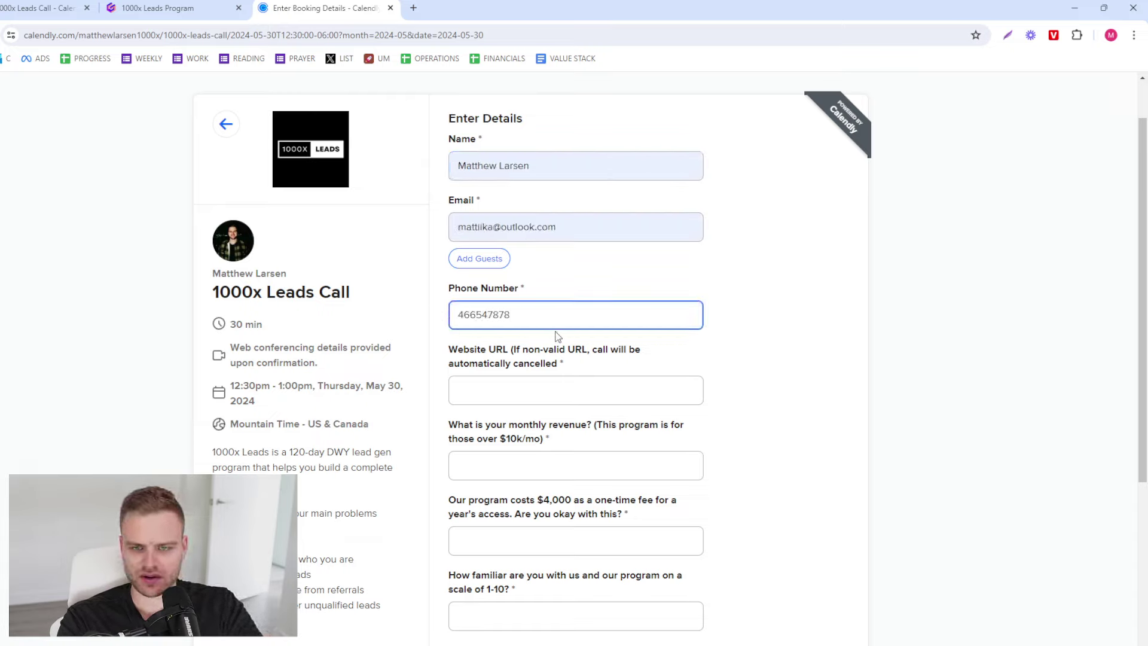
- Answer the questions with google.com, 10, and 'yes' three times, then enter a text-message number
{"action": "left_click", "coordinate": [553, 377]}
{"action": "type", "text": "google.com"}
{"action": "key", "text": "Tab"}
{"action": "type", "text": "10"}
{"action": "key", "text": "Tab"}
{"action": "type", "text": "yes"}
{"action": "key", "text": "Tab"}
{"action": "type", "text": "yes"}
{"action": "key", "text": "Tab"}
{"action": "type", "text": "yes"}
{"action": "key", "text": "Tab"}
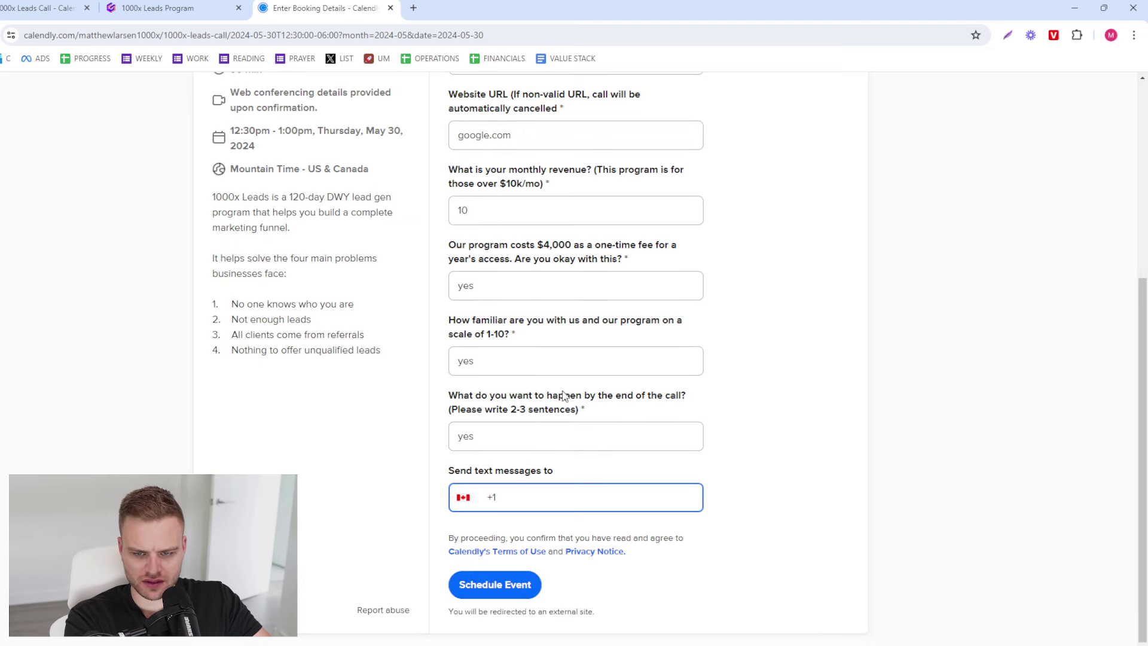
{"action": "type", "text": "142424242"}
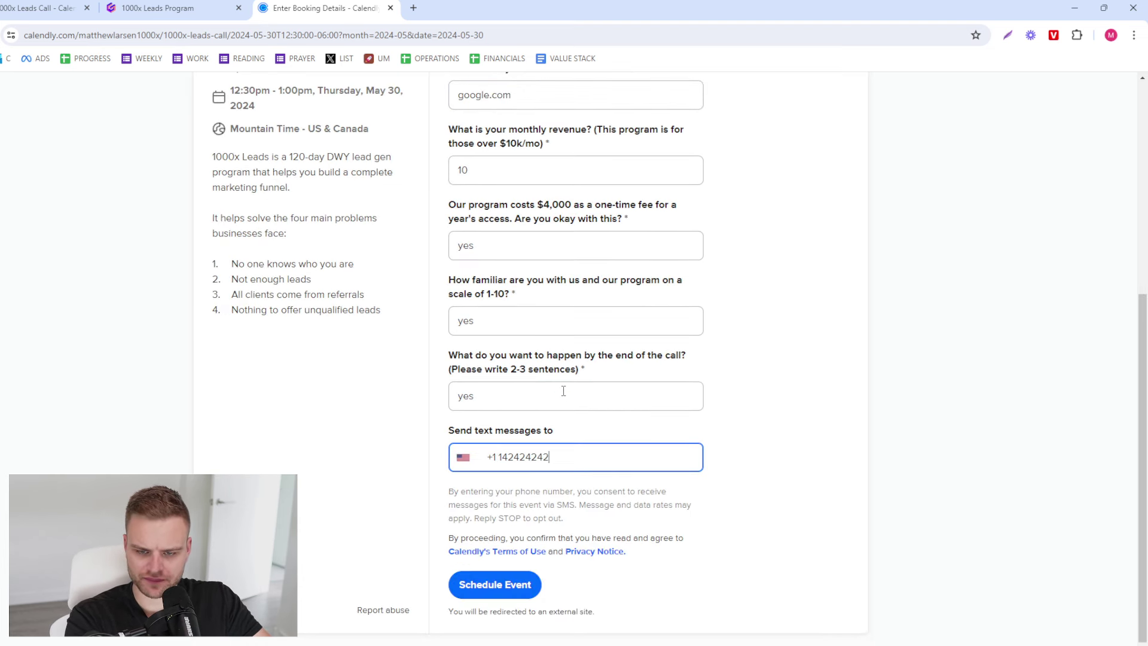
- Correct the text-message phone number after a failed submit attempt
{"action": "left_click", "coordinate": [496, 585]}
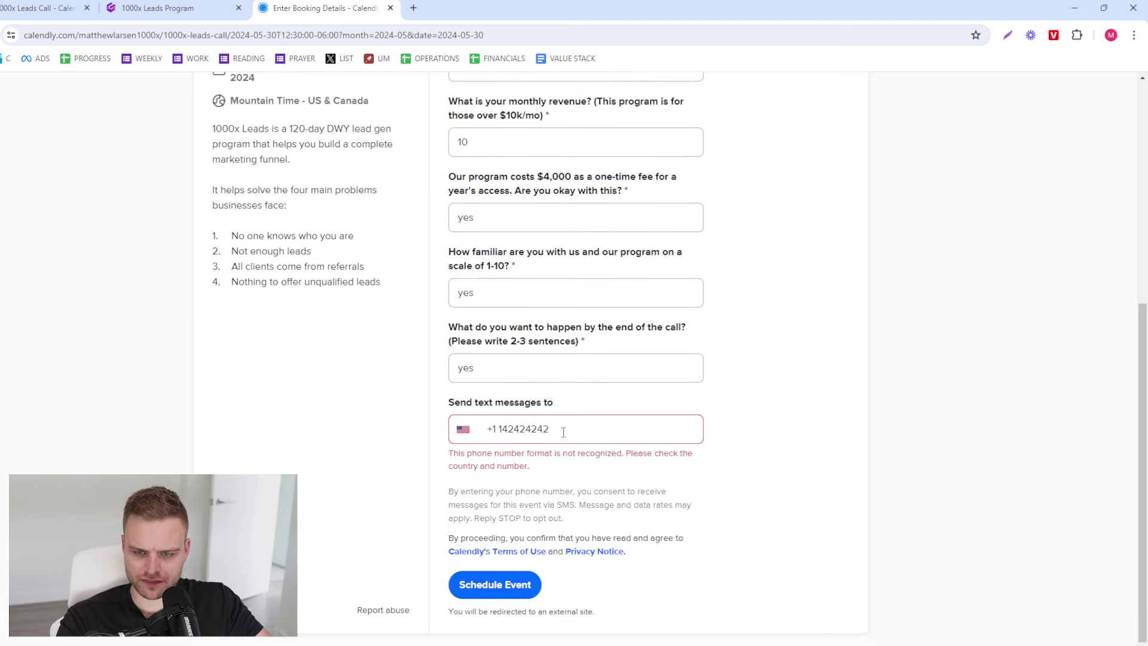
{"action": "left_click", "coordinate": [563, 432]}
{"action": "key", "text": "BackSpace"}
{"action": "left_click", "coordinate": [520, 586]}
{"action": "left_click", "coordinate": [536, 436]}
{"action": "left_click_drag", "start_coordinate": [536, 436], "coordinate": [503, 446]}
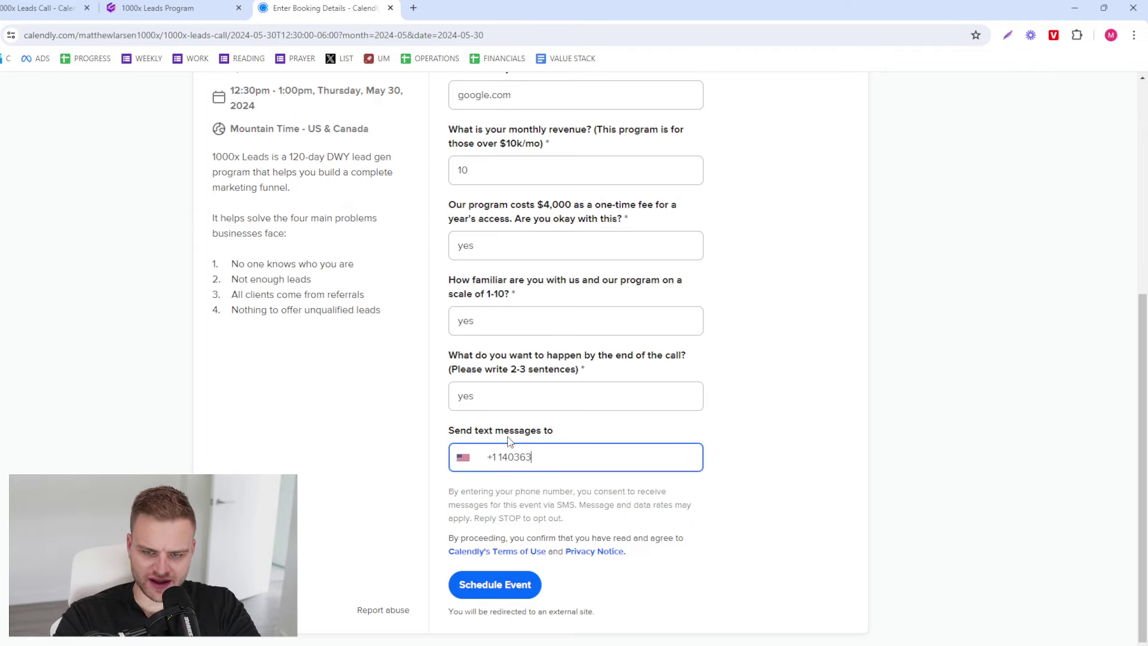
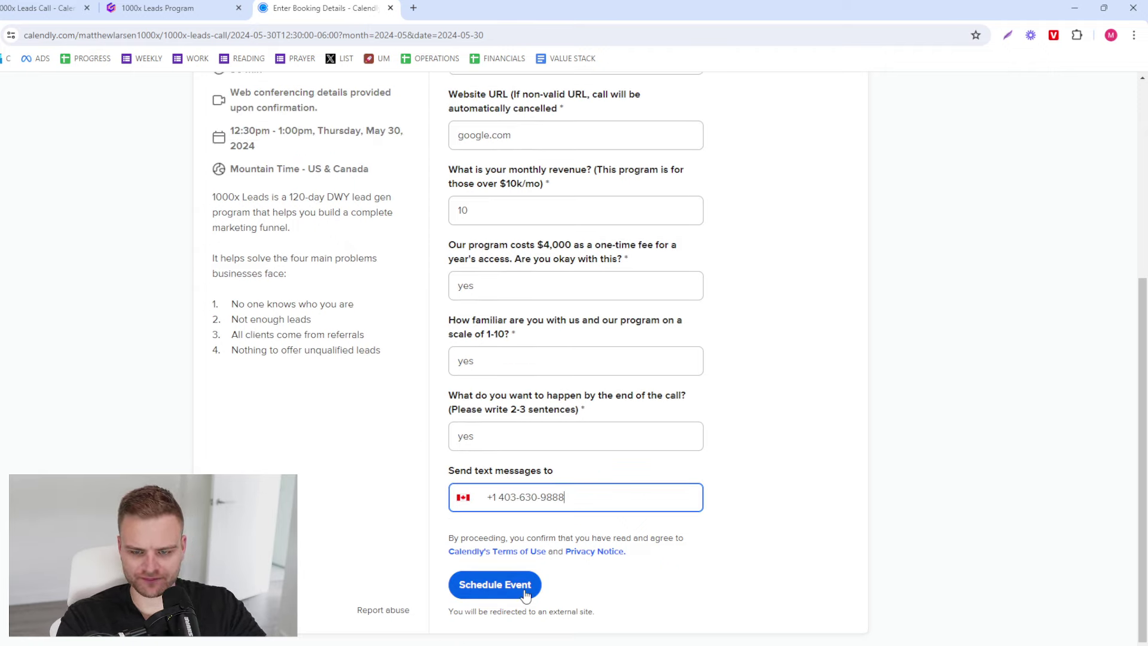
- Schedule the May 30, 12:30pm test booking and follow the redirect to the 1000x Leads Program document
{"action": "left_click", "coordinate": [524, 592]}
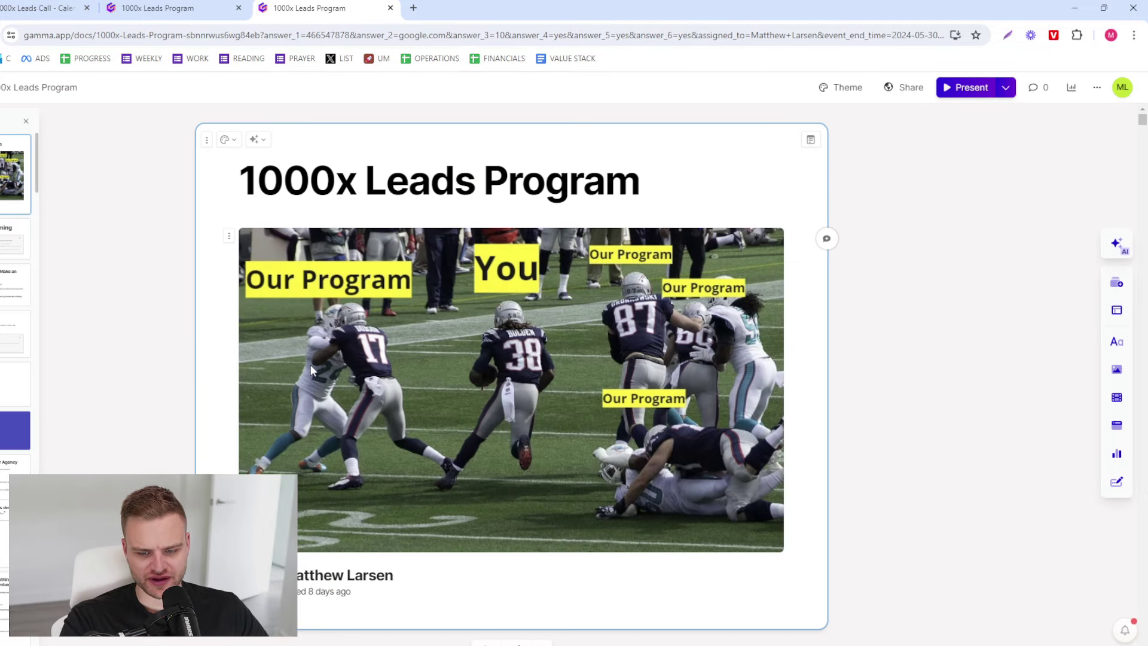
- Return from the Calendly event editor to the Event types list
{"action": "left_click", "coordinate": [39, 8]}
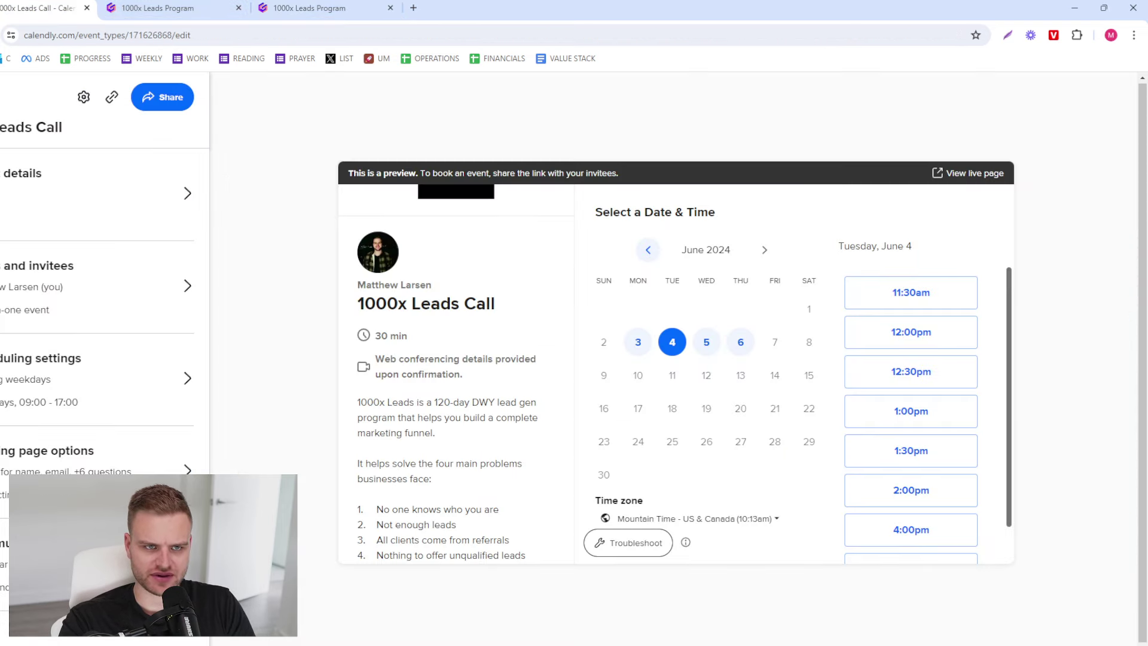
{"action": "key", "text": "alt+Left"}
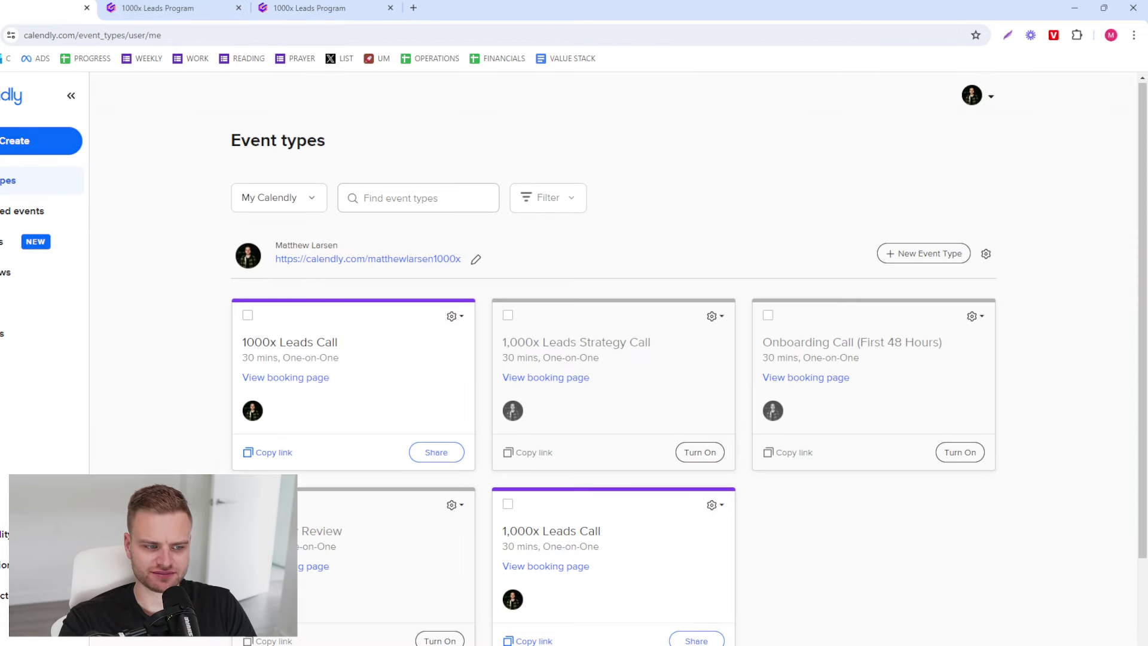